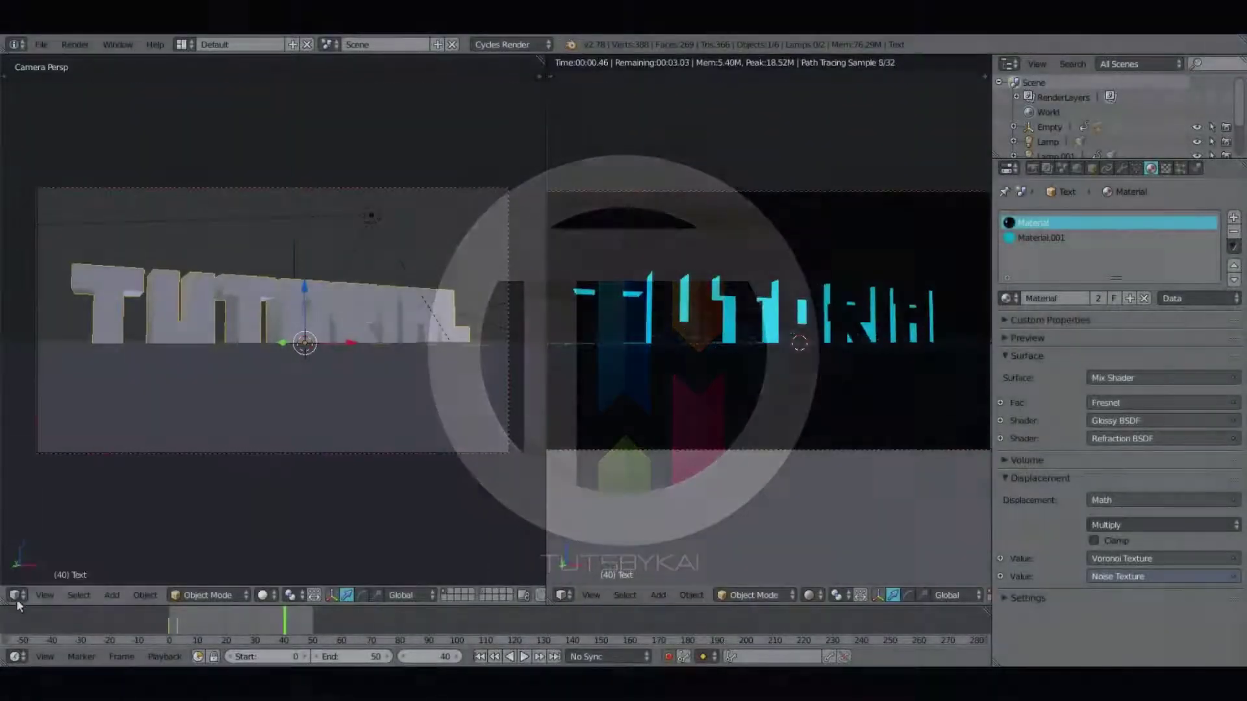
Step: Turn the solid-shaded 3D view into a Node Editor and change the rendered viewport to Material shading
left_click(16, 594)
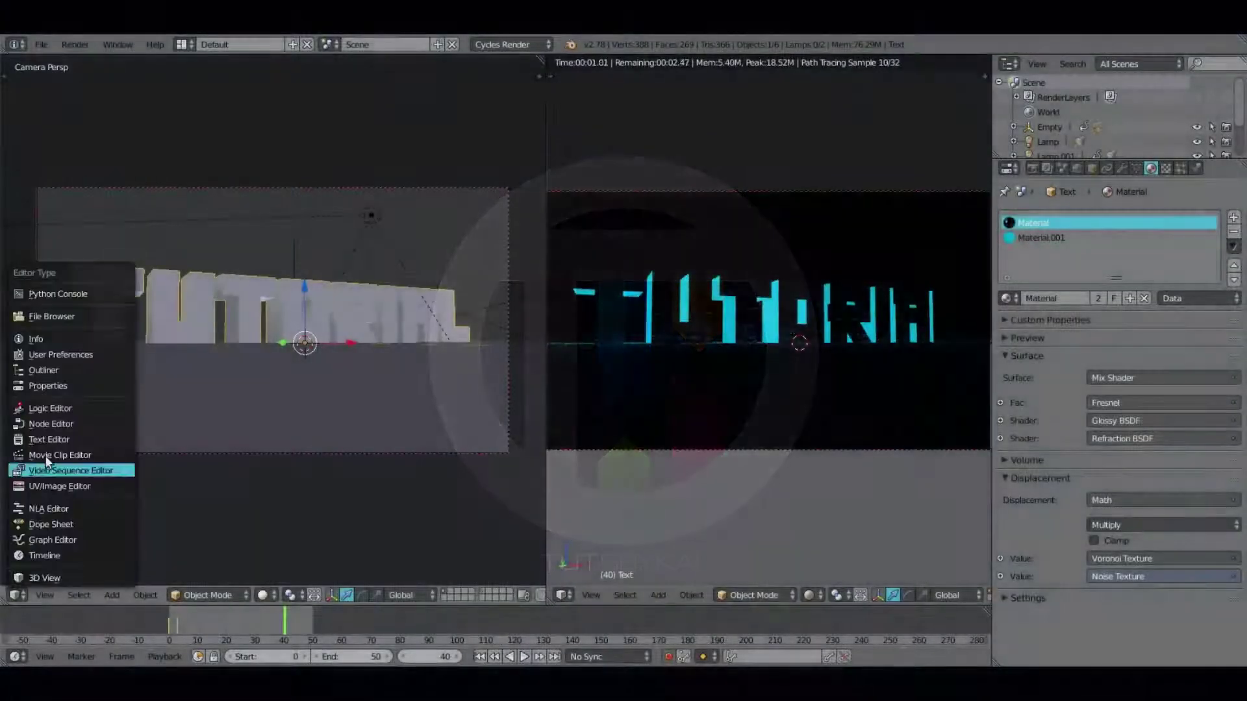
left_click(51, 423)
left_click(812, 595)
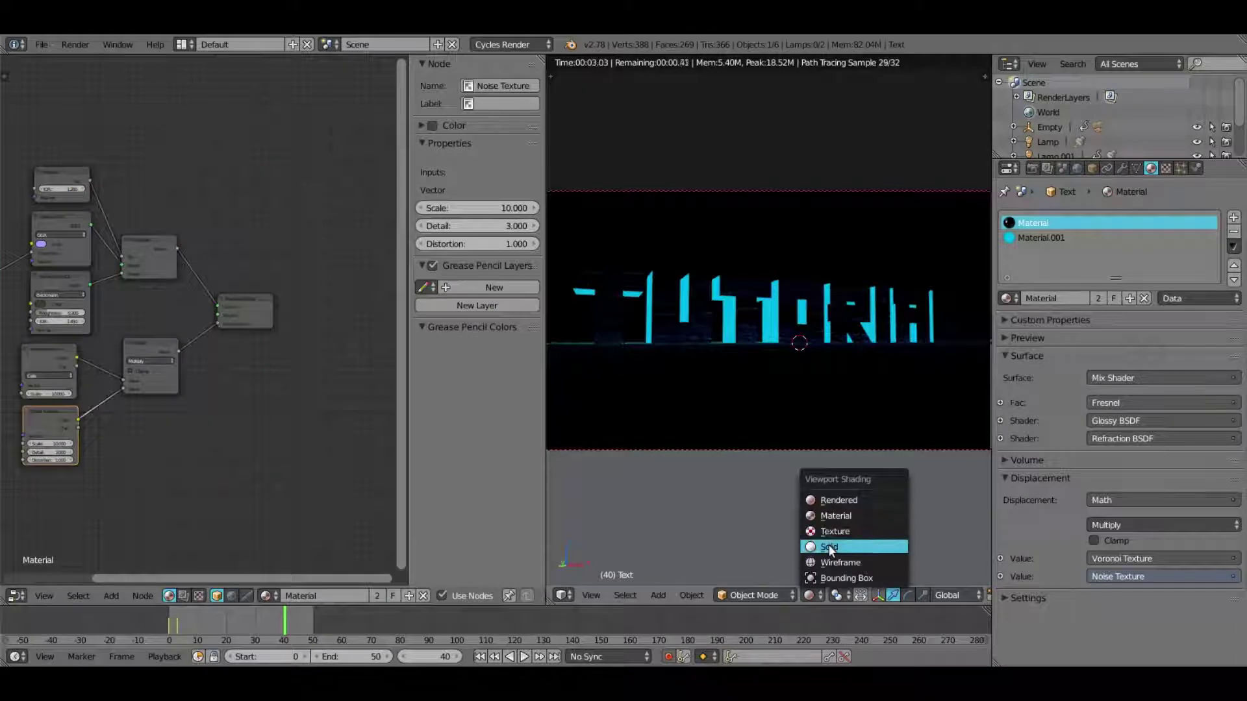
left_click(829, 547)
scroll(720, 305, "up", 2)
left_click(808, 595)
left_click(835, 516)
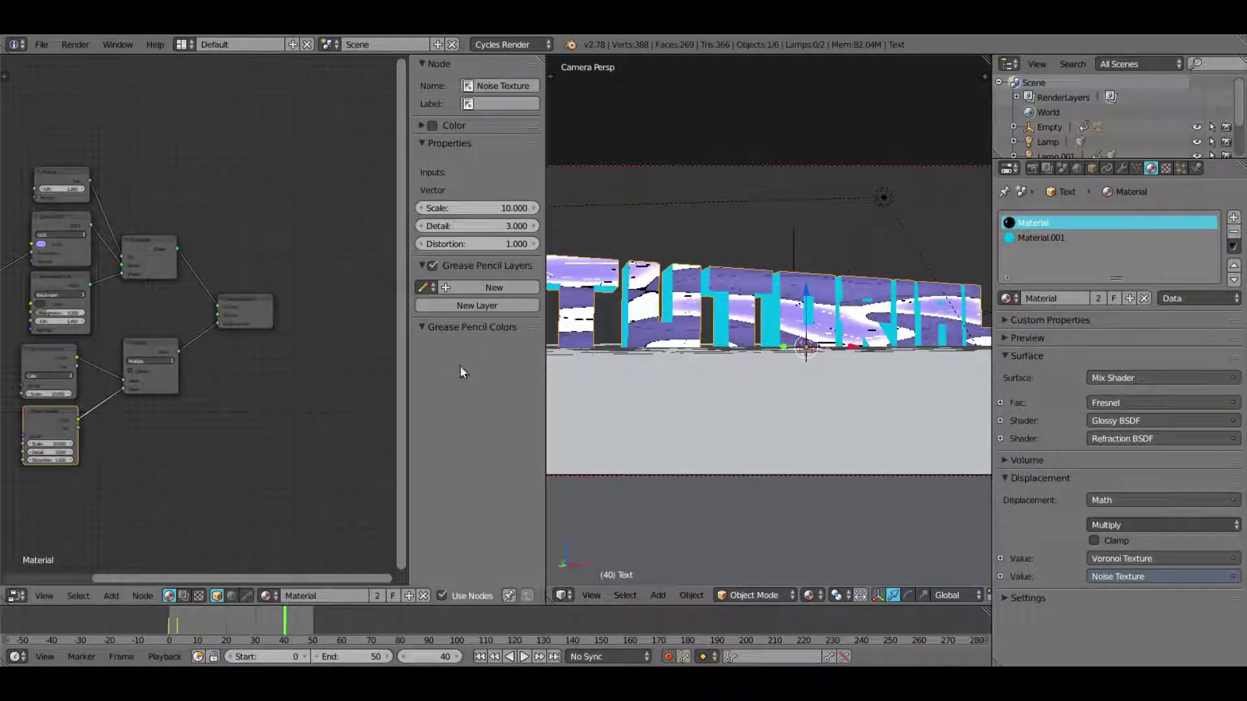
Step: Enable compositing nodes for the scene in the Node Editor and extend that editor over the 3D view
key("n")
left_click(184, 595)
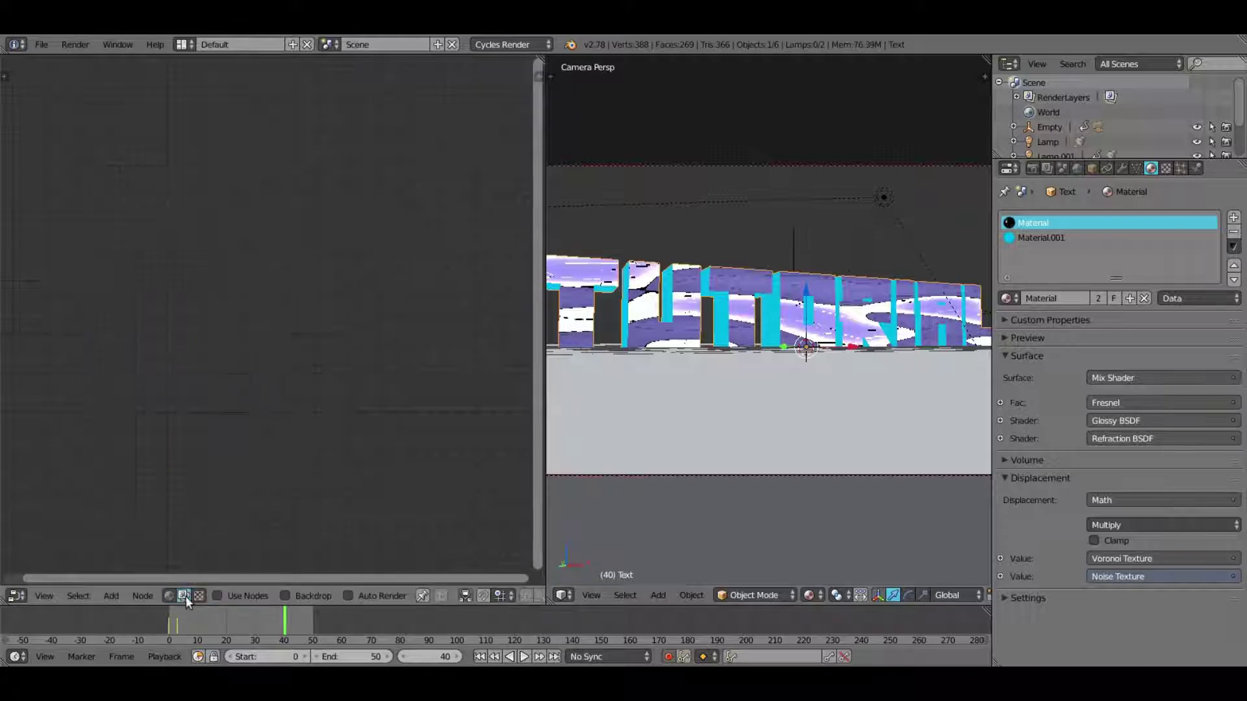
left_click(224, 596)
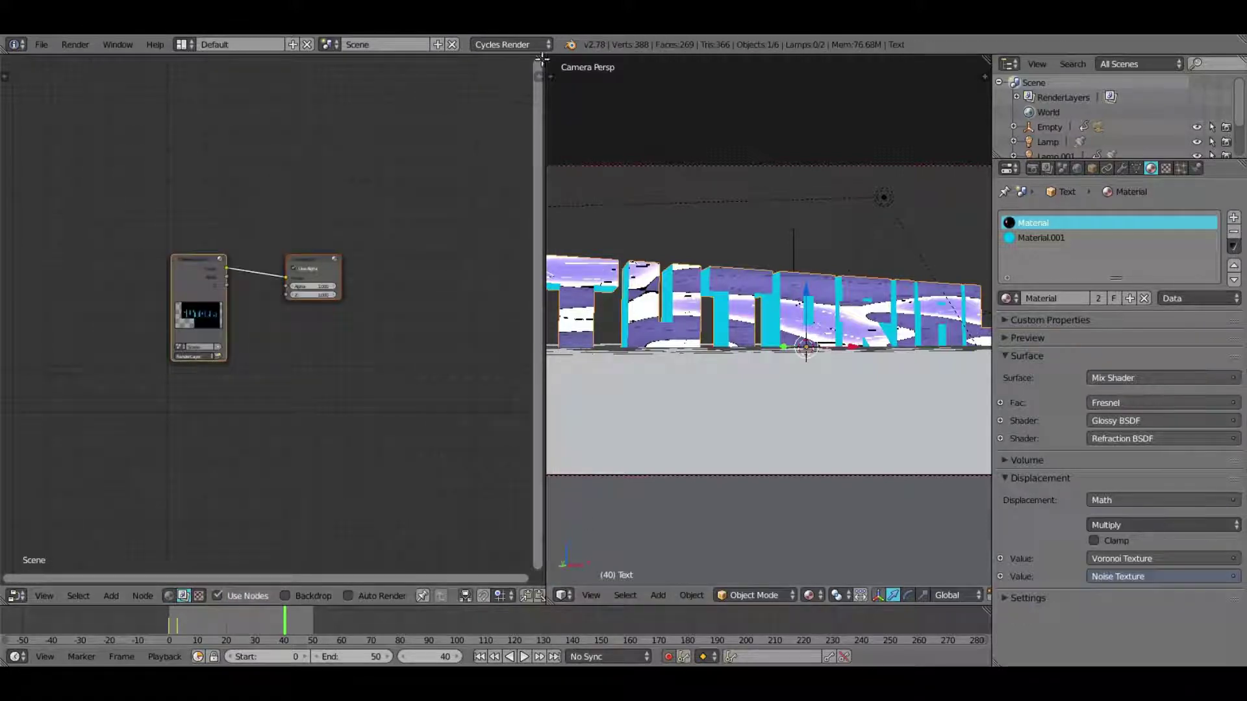
left_click_drag(542, 61, 597, 72)
scroll(344, 339, "up", 2)
scroll(550, 311, "up", 3)
mouse_move(394, 214)
left_mouse_down()
mouse_move(290, 197)
mouse_move(383, 209)
left_mouse_up()
scroll(488, 310, "down", 2)
Step: Add a Viewer output node below the Composite node and reroute the Render Layers image link to it
left_click(111, 595)
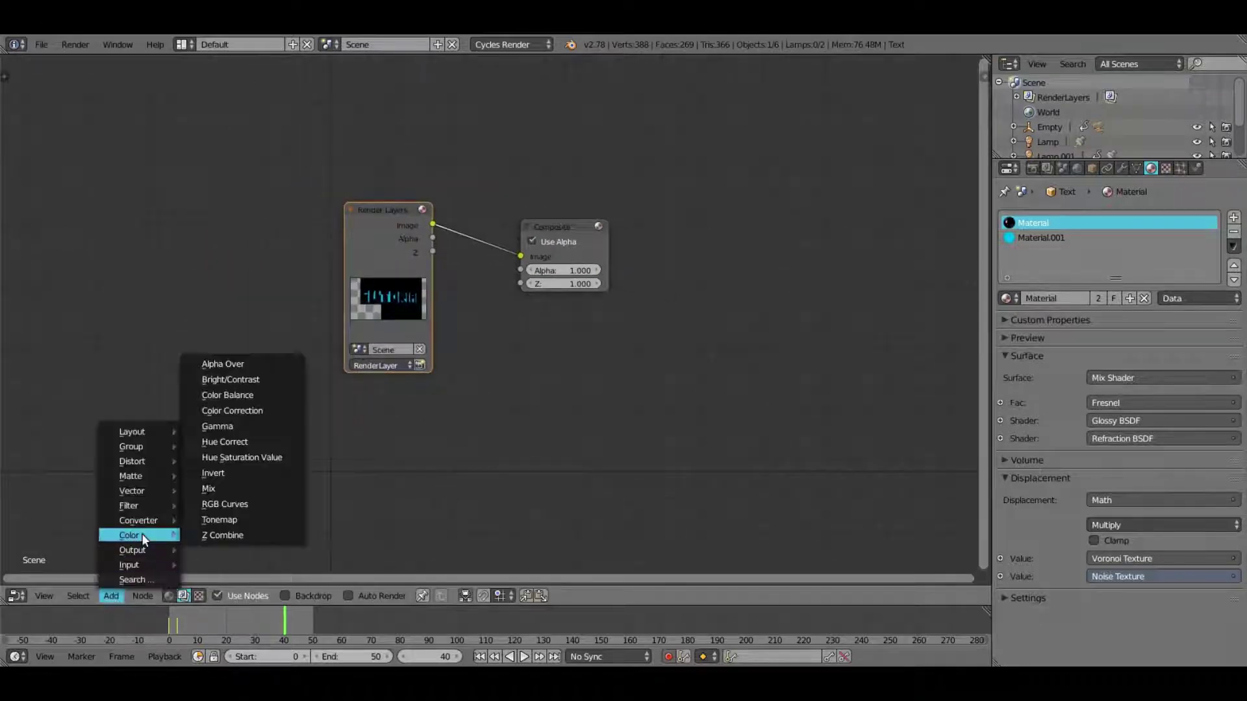
mouse_move(142, 550)
left_click(214, 612)
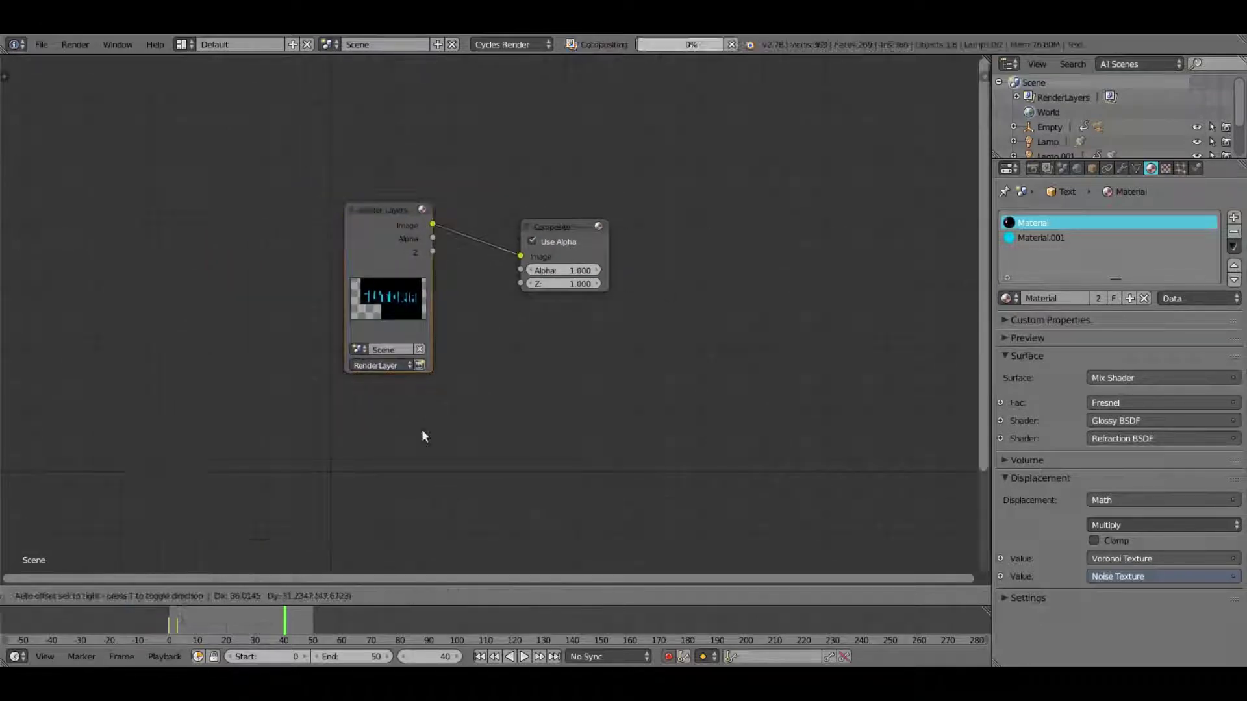
left_click(532, 329)
left_click_drag(362, 216, 305, 237)
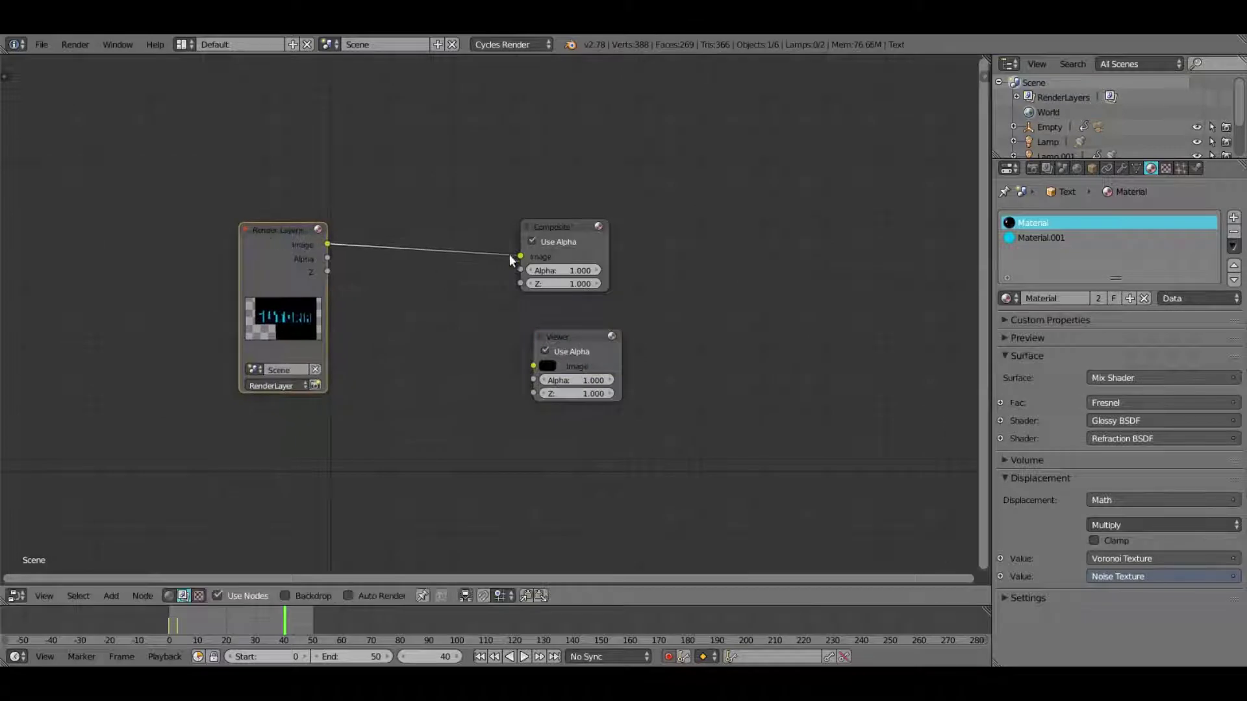
left_click_drag(520, 255, 534, 366)
middle_click_drag(513, 388, 586, 363)
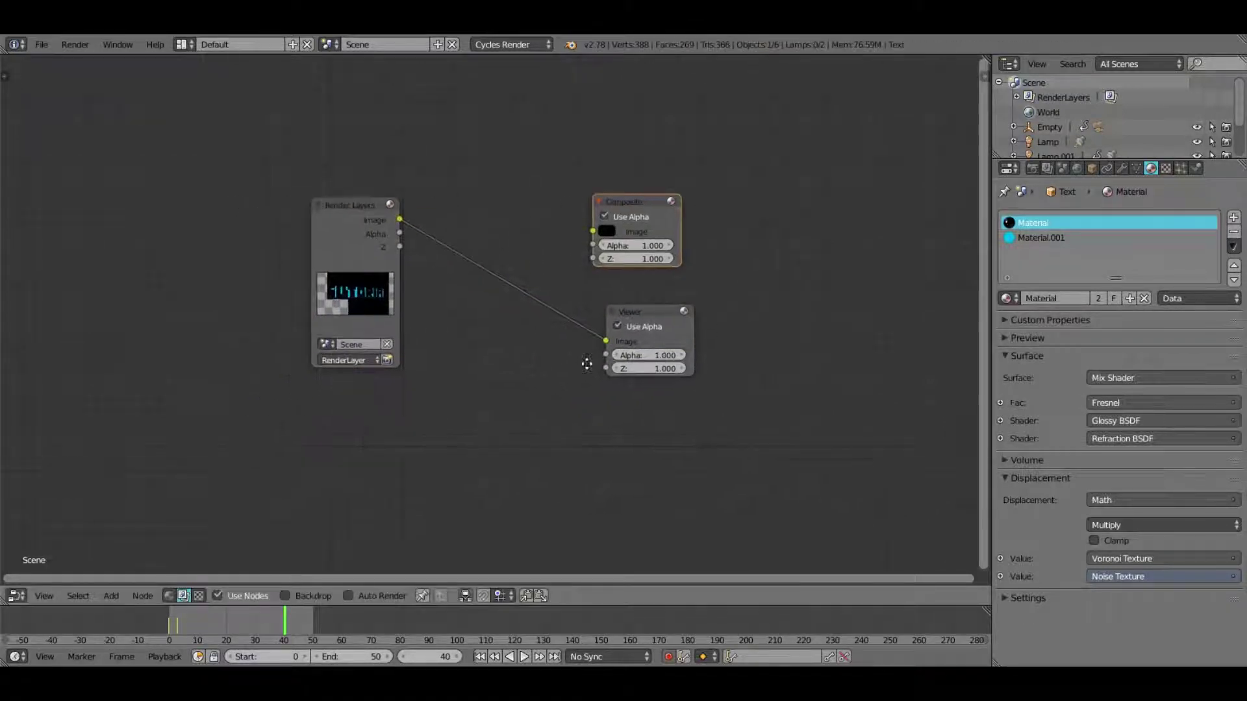
Step: Enable the compositor backdrop and spread the Render Layers, Composite and Viewer nodes out to the sides of the image
left_click(303, 596)
left_click_drag(356, 202, 193, 288)
left_click_drag(613, 209, 866, 231)
left_click(207, 246)
left_click_drag(208, 247, 123, 245)
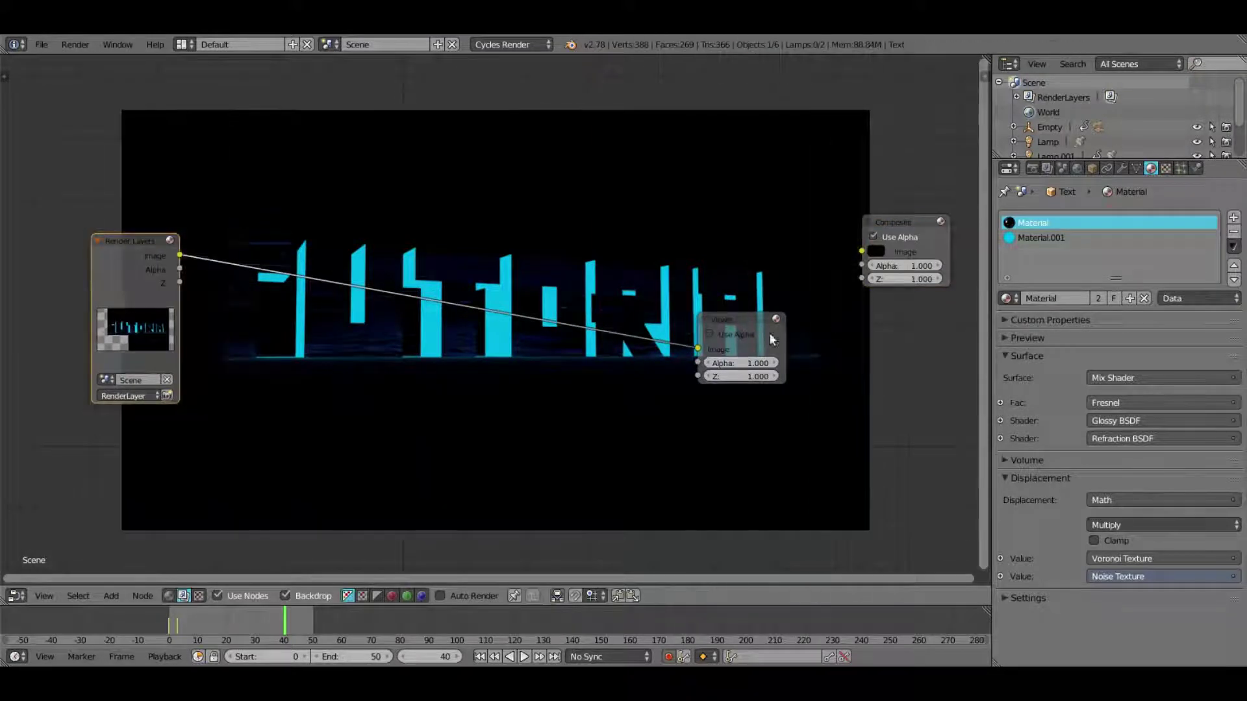
left_click_drag(774, 337, 905, 356)
key("Home")
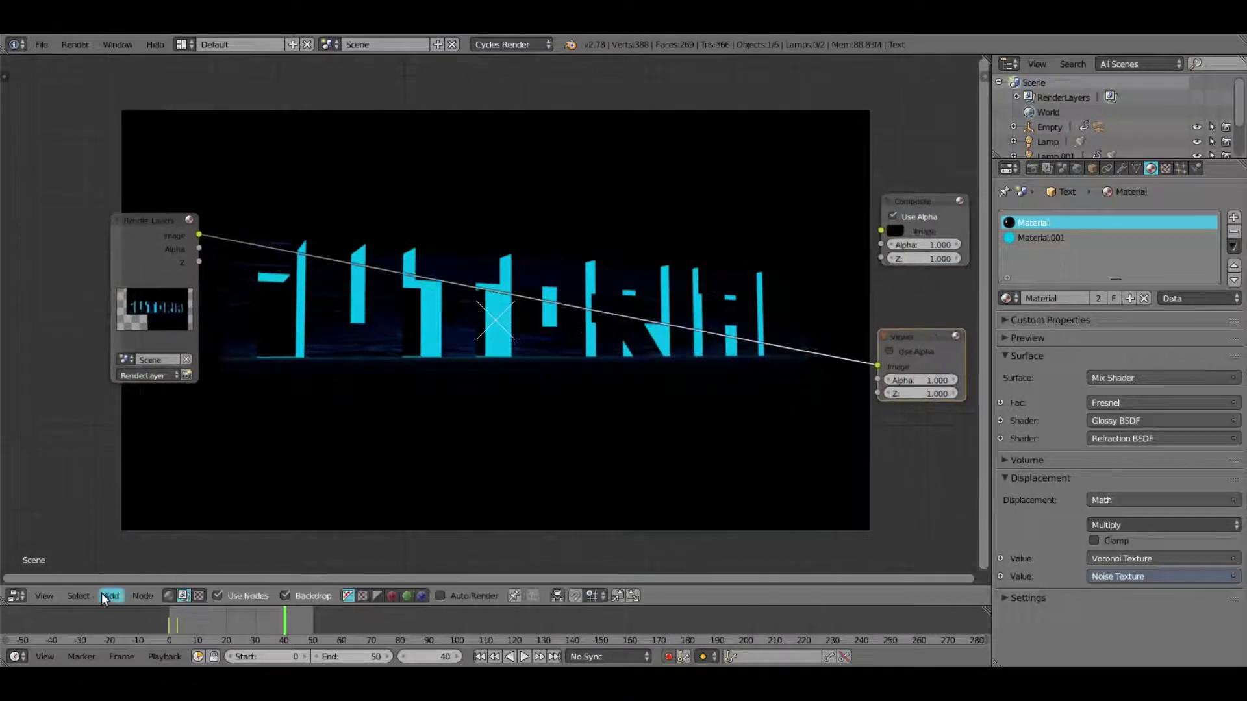
Step: Add a Glare filter node and insert it on the link between Render Layers and Viewer
left_click(105, 595)
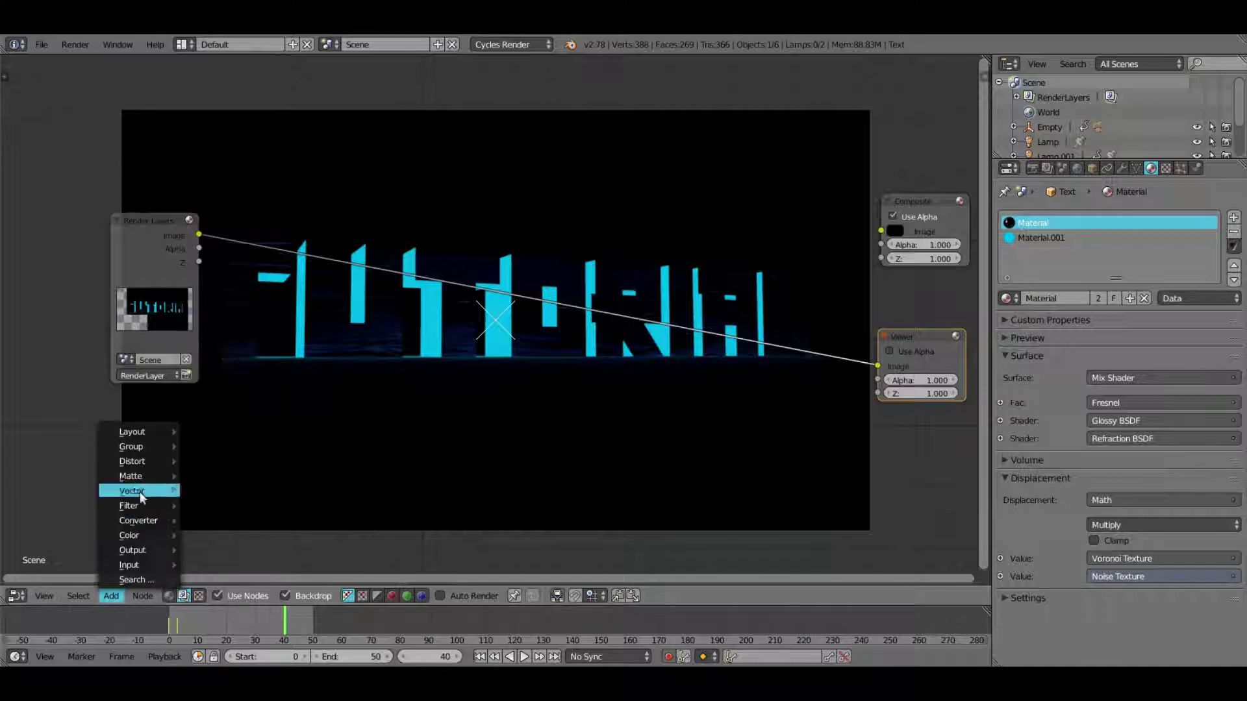
mouse_move(138, 497)
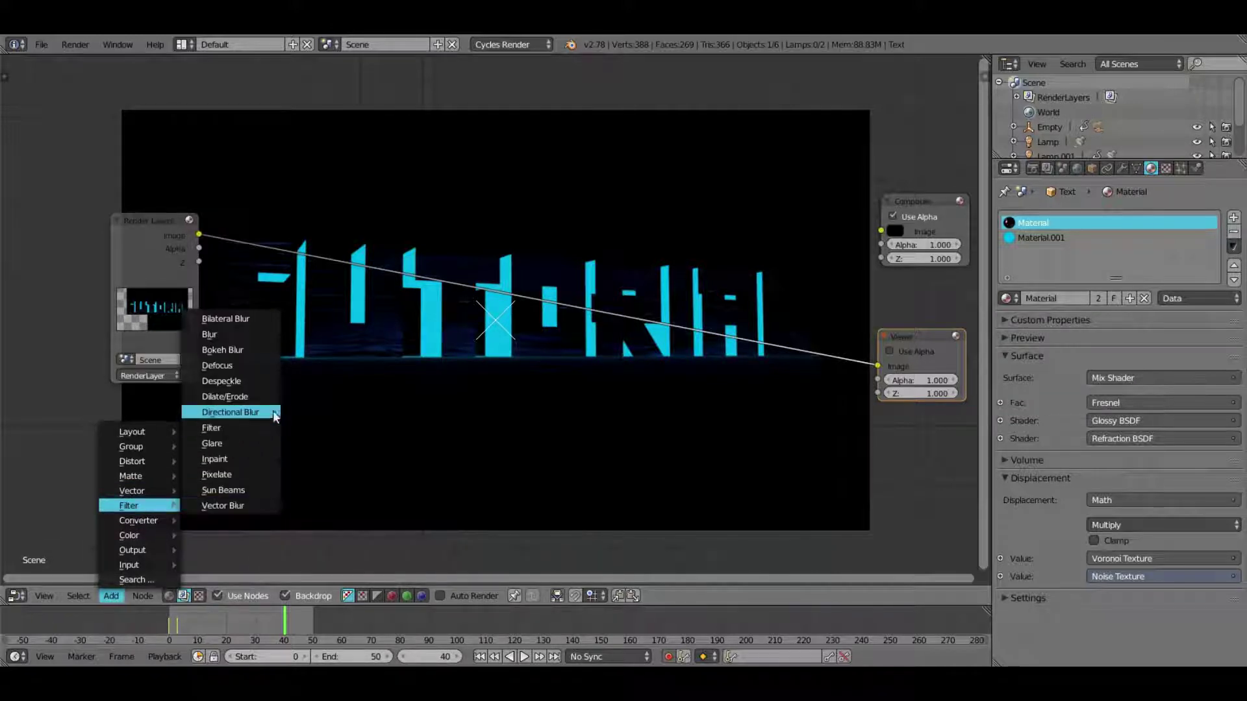
left_click(258, 443)
left_click(262, 300)
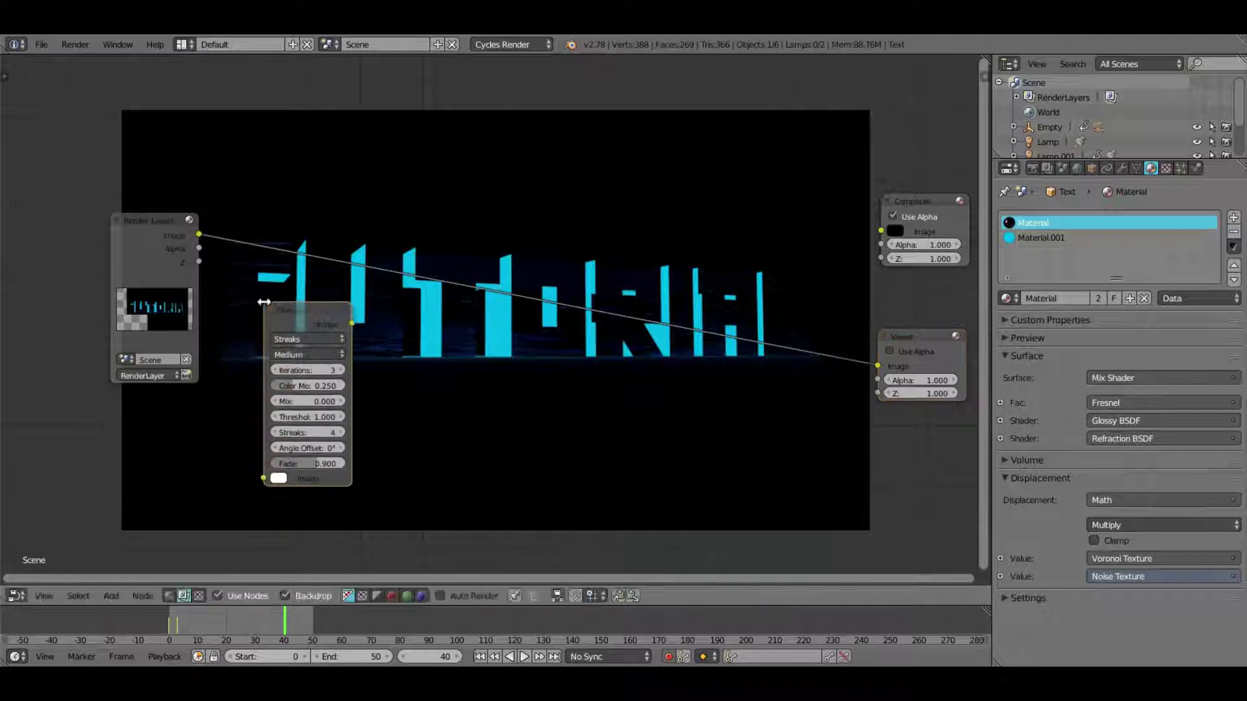
left_click_drag(144, 225, 115, 225)
left_click(311, 338)
left_click(288, 311)
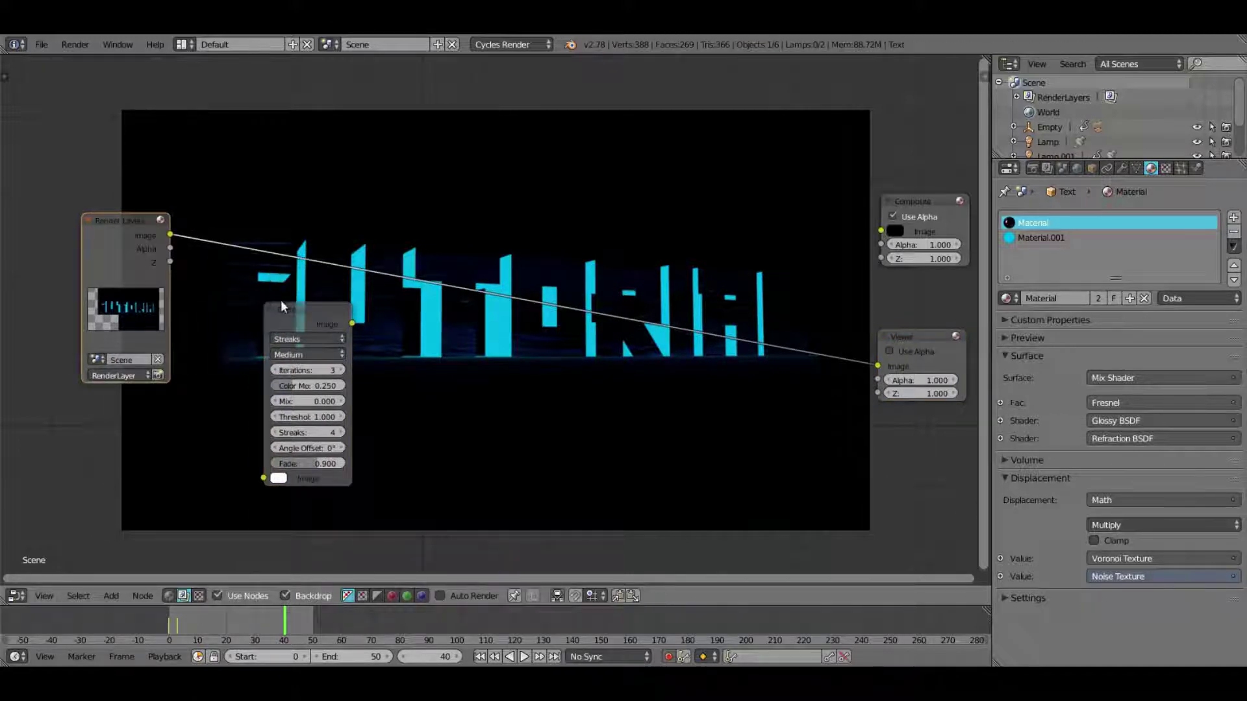
left_click_drag(280, 300, 256, 212)
mouse_move(353, 287)
middle_mouse_down()
mouse_move(263, 277)
mouse_move(258, 293)
middle_mouse_up()
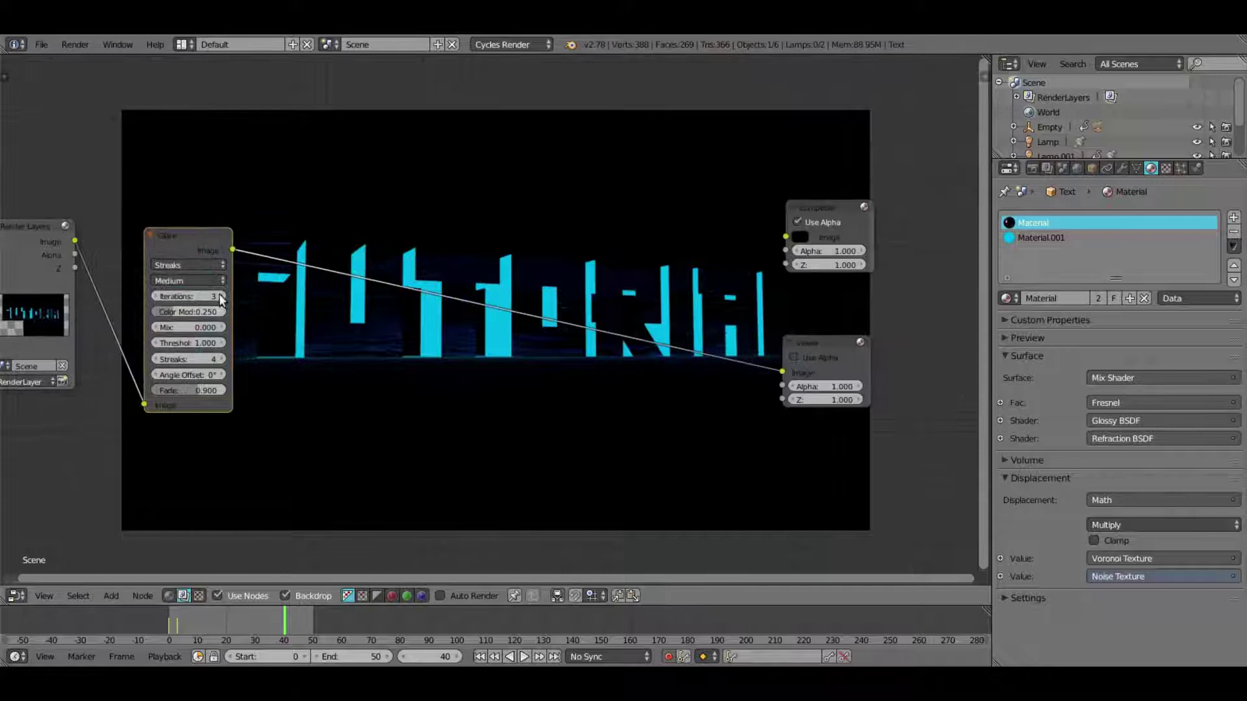
Step: Set the Glare node's type to Fog Glow and its threshold to 0.4
left_click(189, 264)
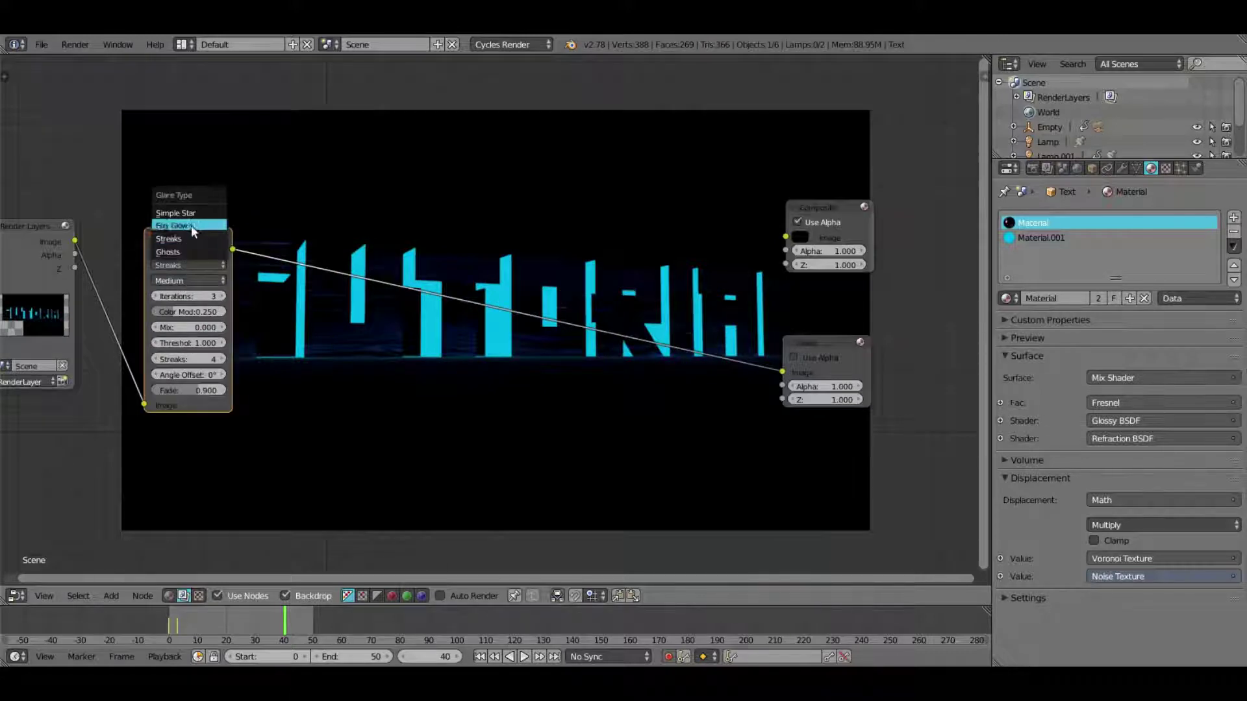
left_click(191, 225)
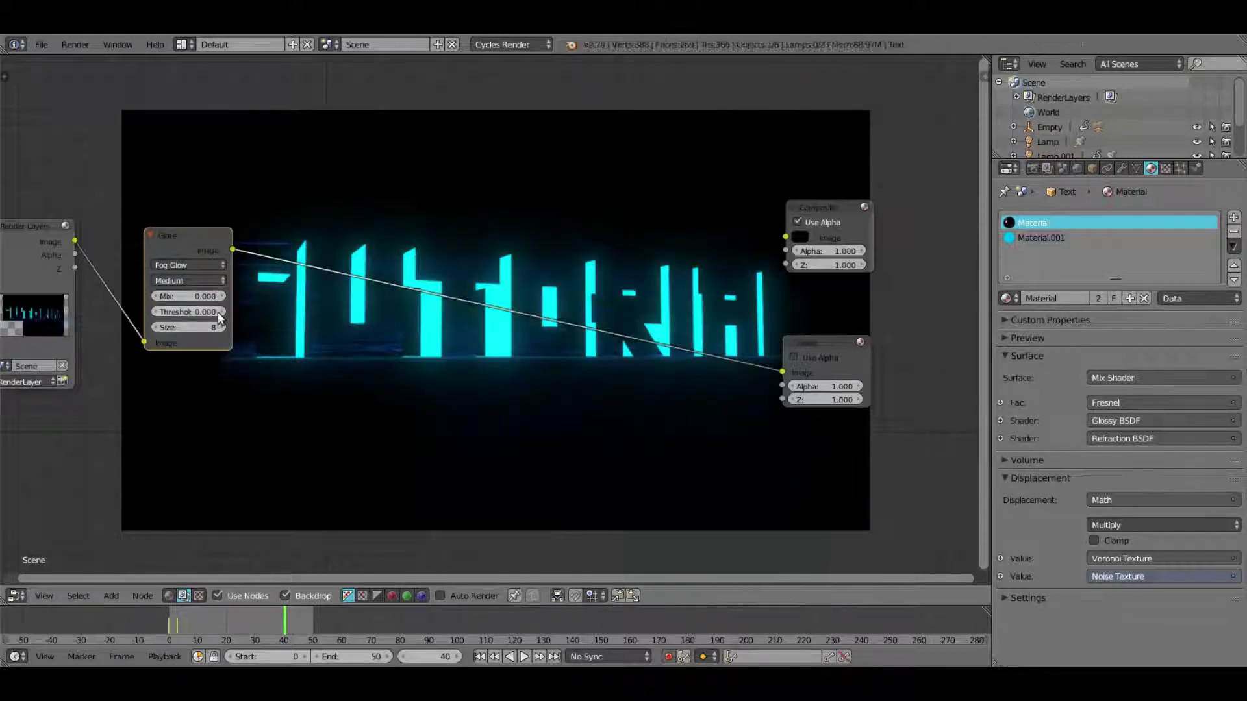
left_click(223, 311)
left_click(223, 310)
left_click(223, 310)
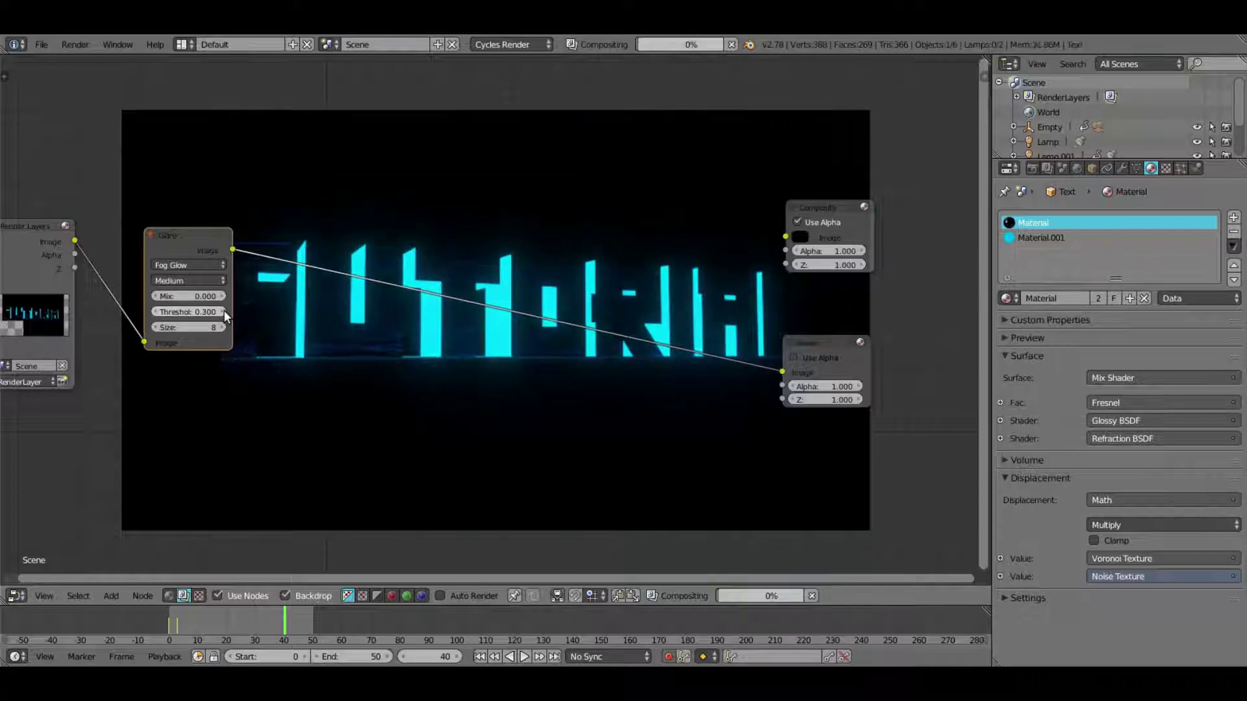
left_click(223, 310)
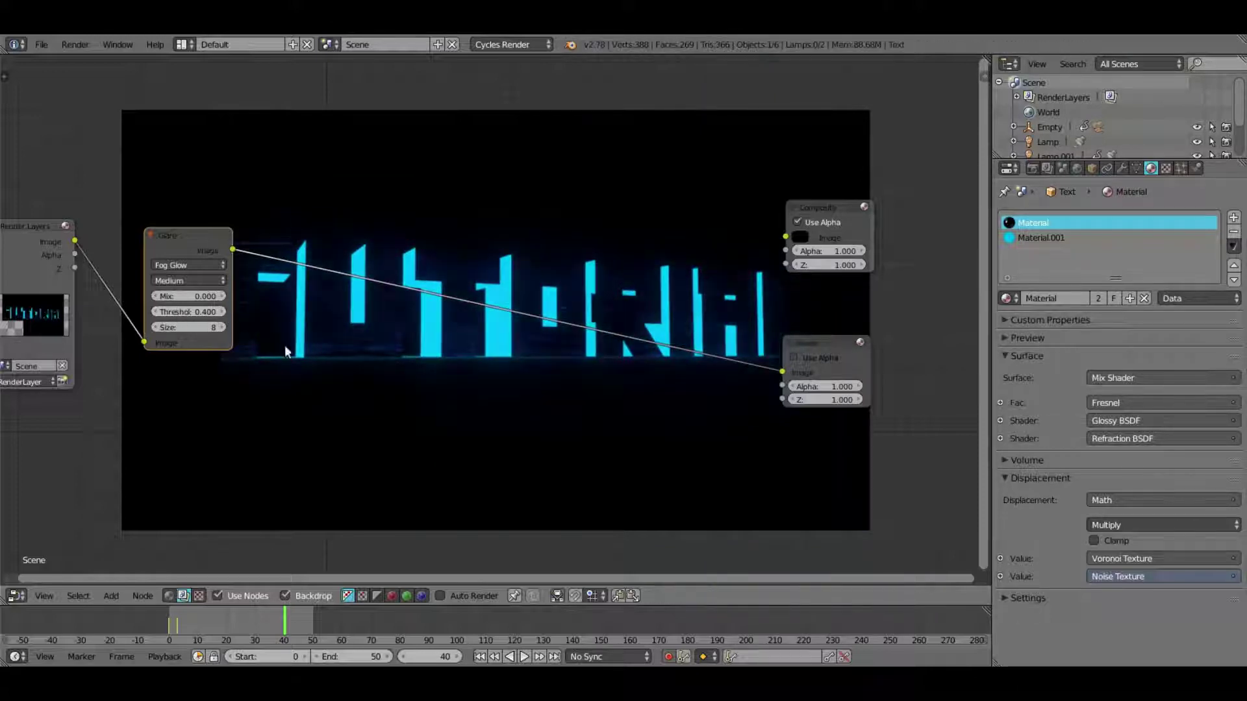
Step: Set the Fog Glow node's size to 9 and its quality to High
left_click_drag(192, 327, 203, 327)
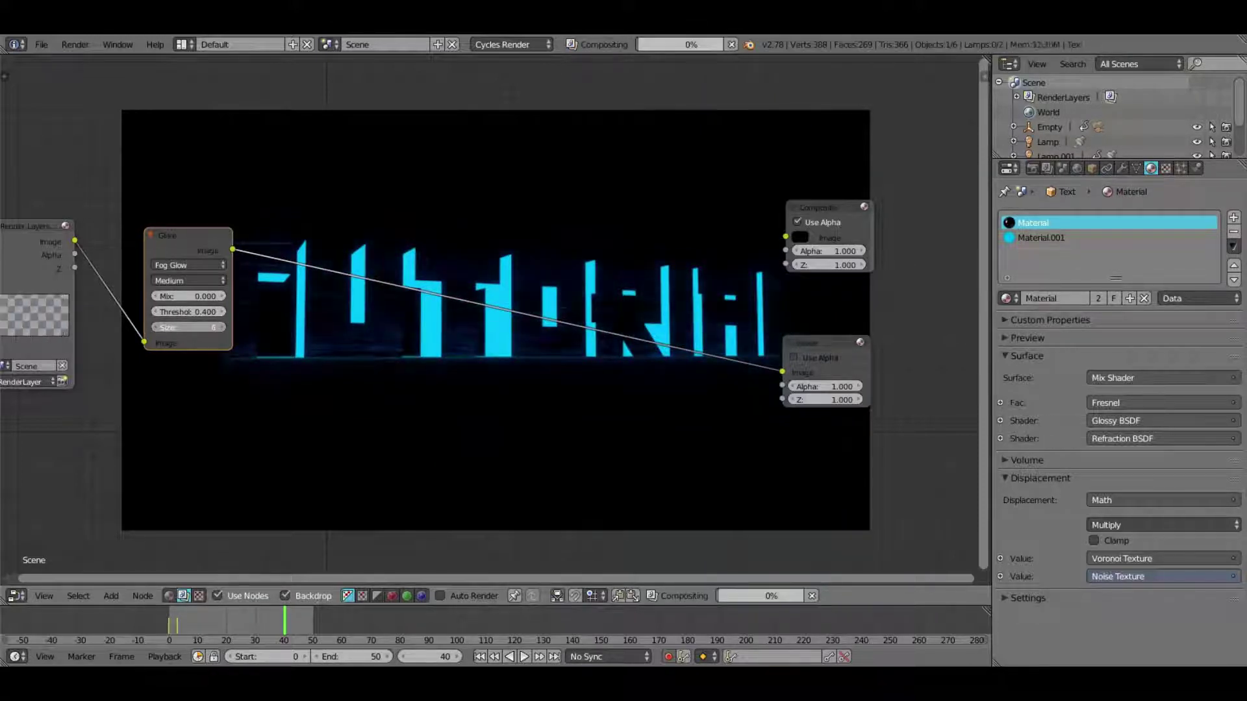
left_click(157, 279)
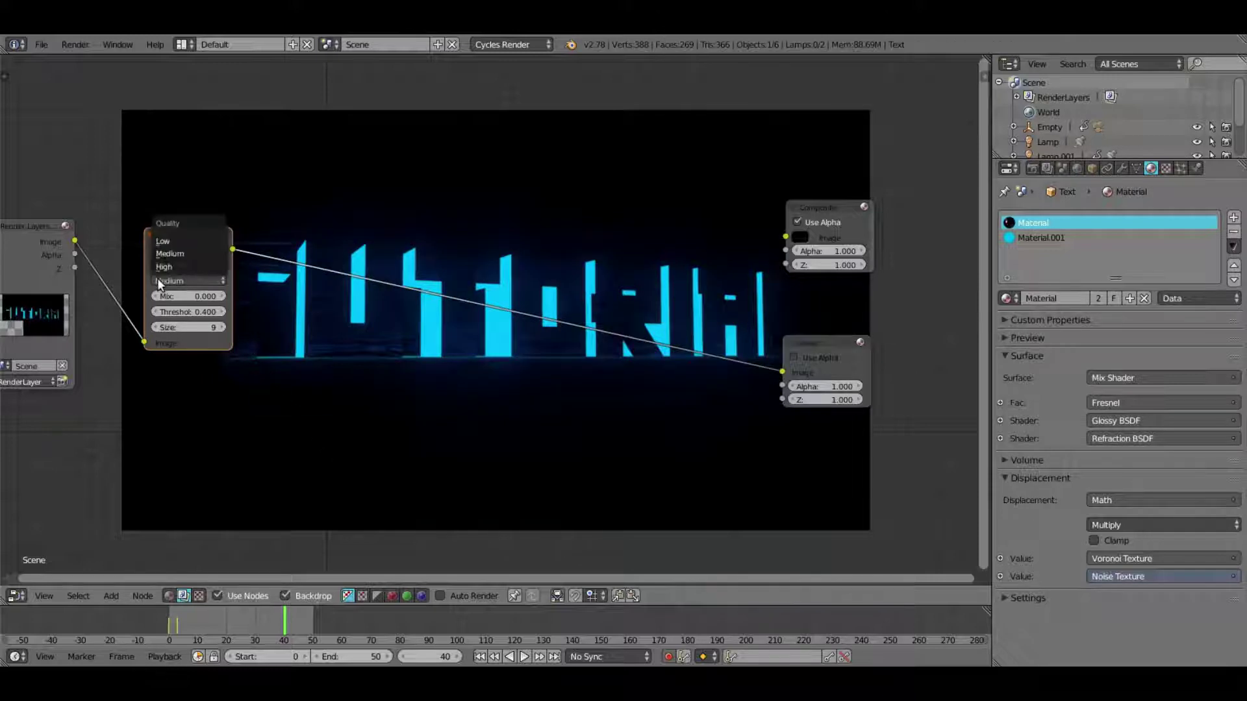
left_click(167, 262)
Step: Duplicate the Fog Glow node onto the link to the Viewer and change the copy's glare type to Streaks
middle_click_drag(435, 377, 426, 311)
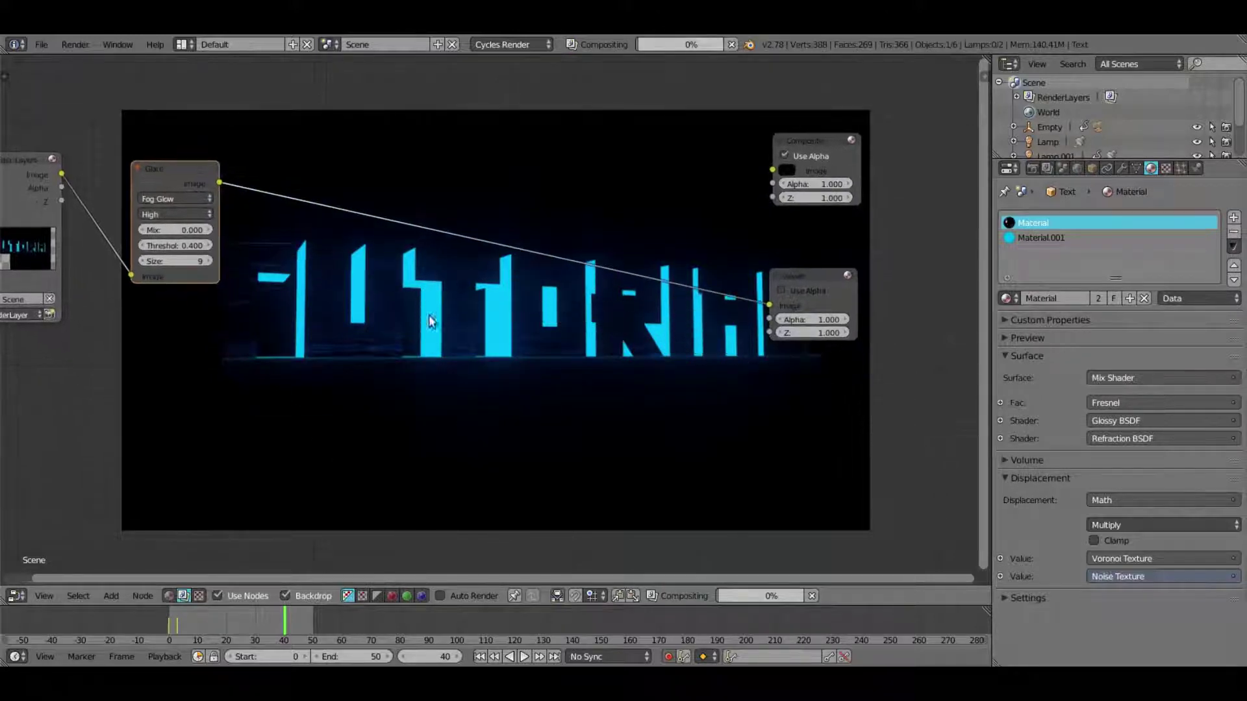
middle_click_drag(550, 427, 593, 391)
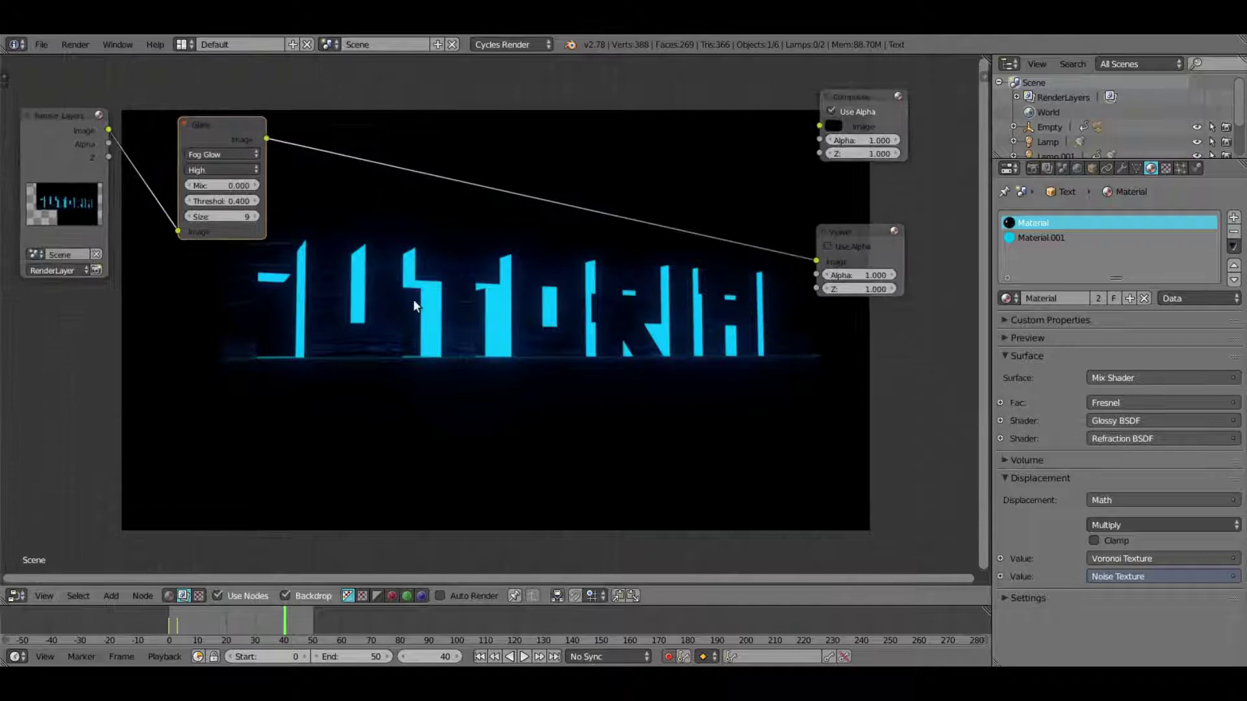
middle_click_drag(374, 316, 354, 372)
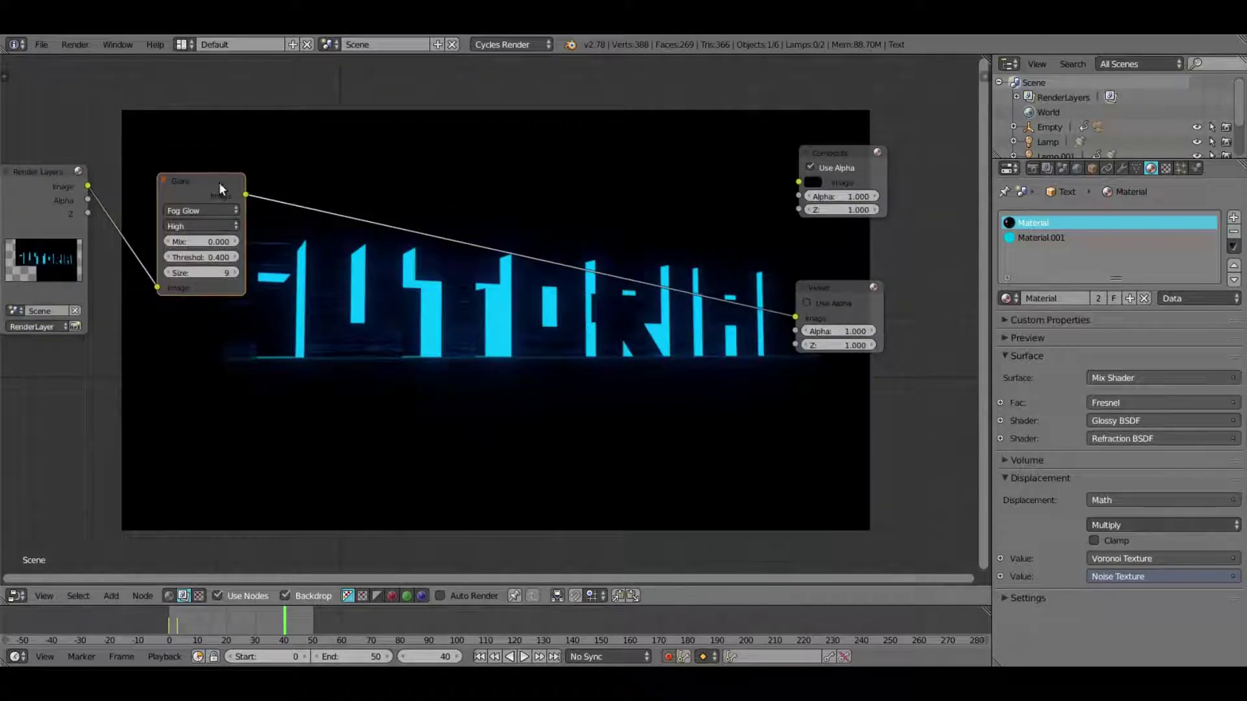
key("shift+d")
left_click(323, 219)
left_click_drag(322, 216, 303, 184)
left_click(310, 213)
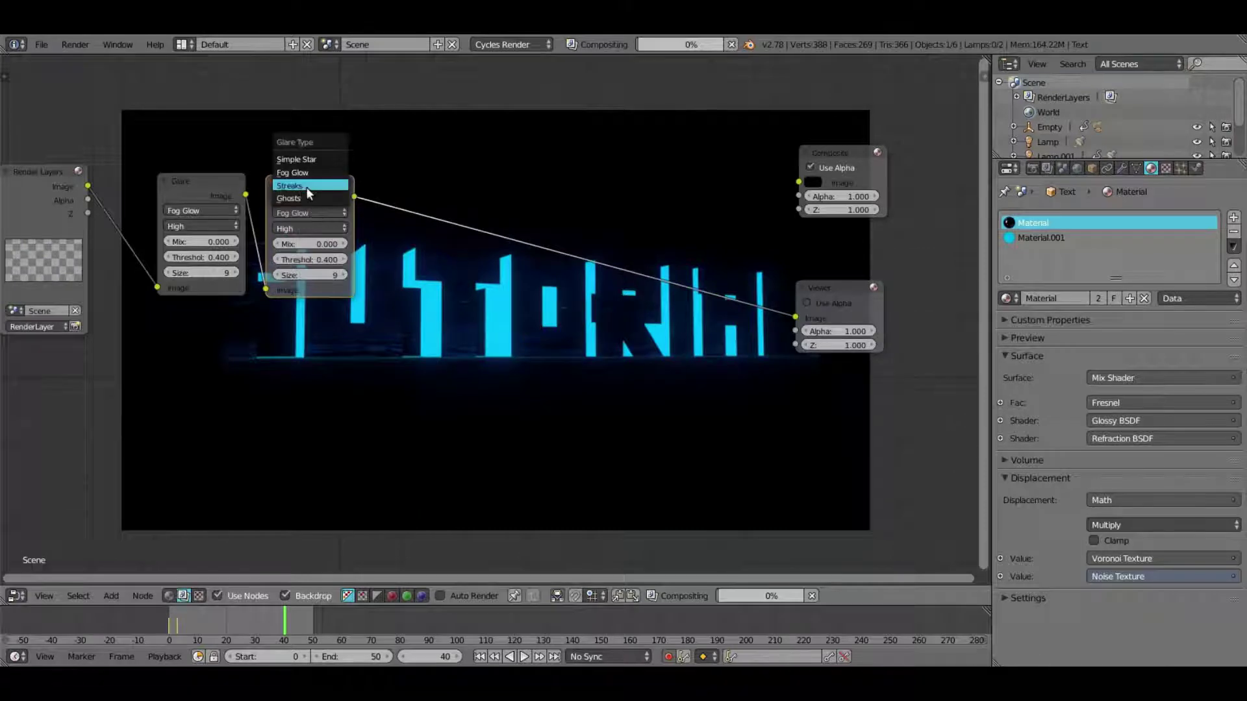
left_click(335, 185)
Step: Set the Streaks glare node to 2 streaks, a threshold of 0.2 and a fade of 0.8
middle_click_drag(398, 276, 311, 226)
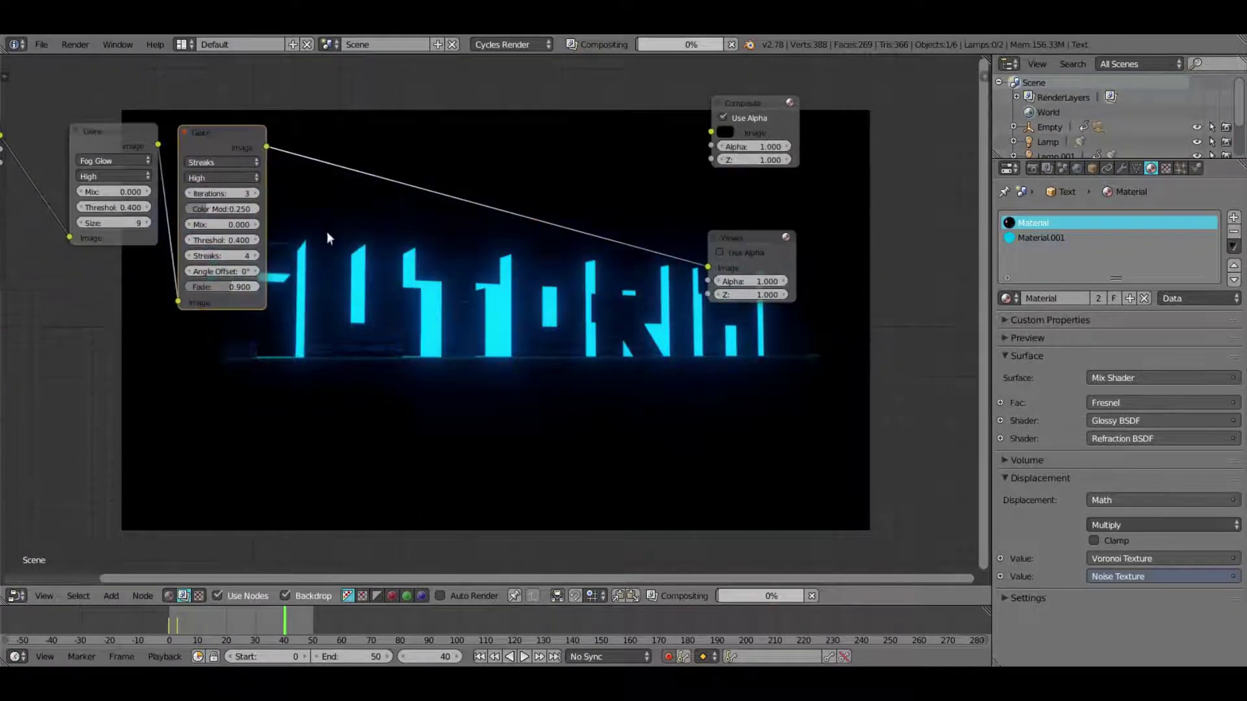
left_click(187, 256)
left_click(187, 256)
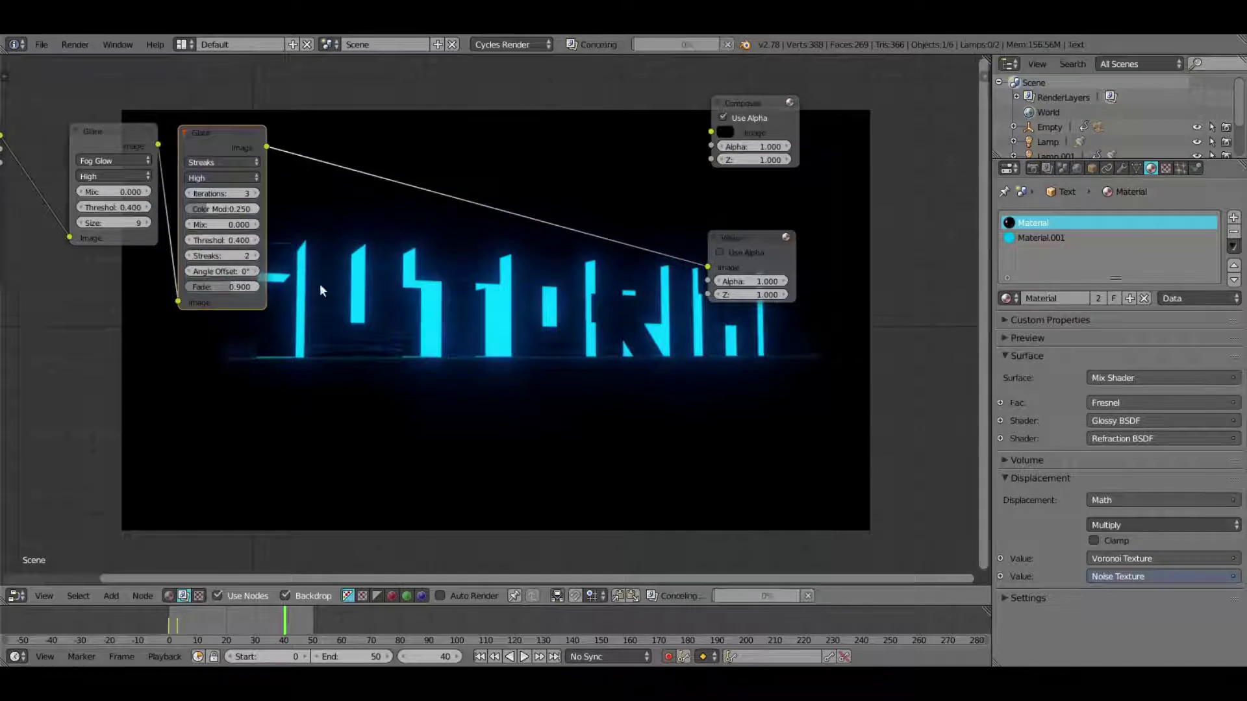
left_click(187, 240)
left_click(188, 240)
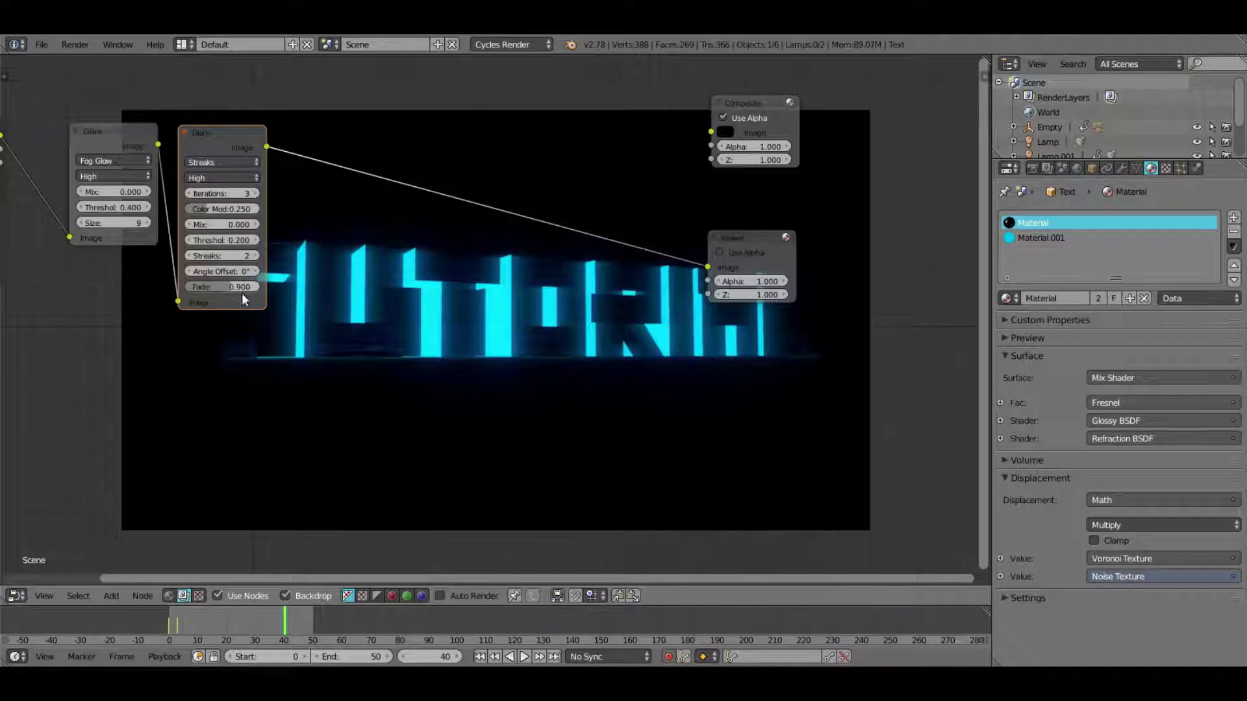
left_click_drag(224, 286, 218, 287)
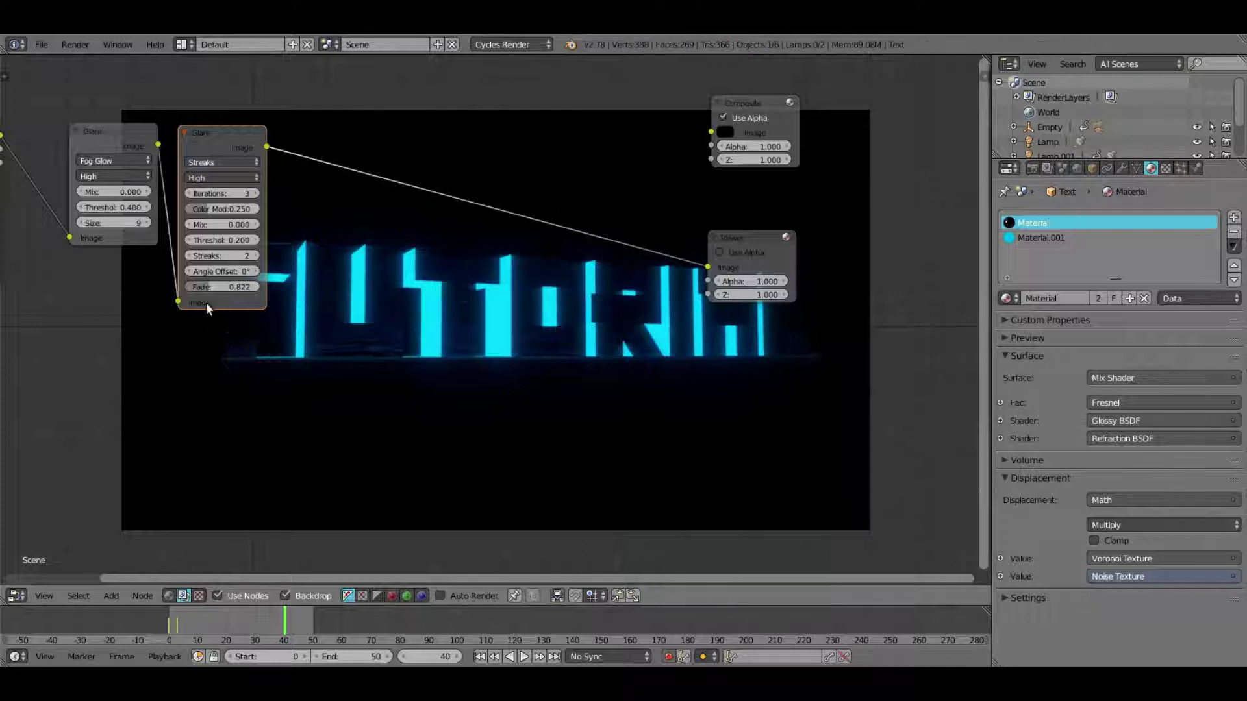
left_click(240, 282)
key("Return")
Step: Add a Lens Distortion node and insert it between the Streaks glare node and the Viewer
middle_click_drag(431, 258, 413, 259)
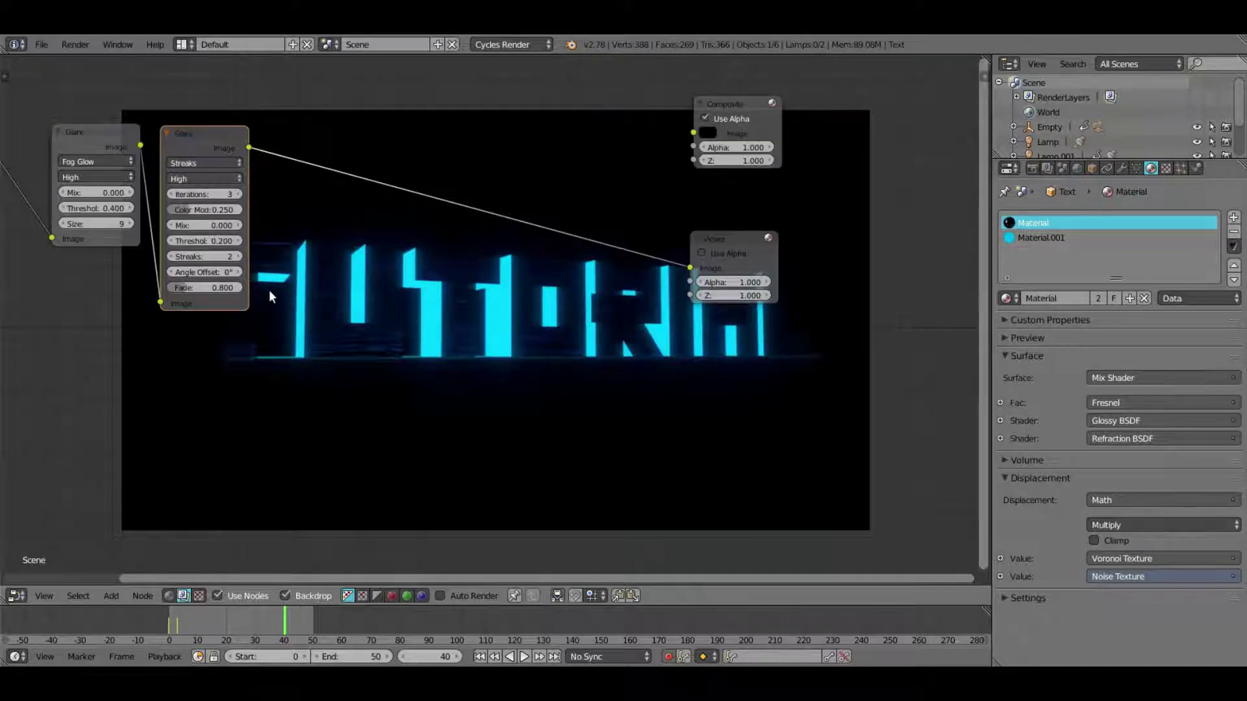
middle_click_drag(263, 282, 215, 217)
left_click(104, 597)
mouse_move(132, 536)
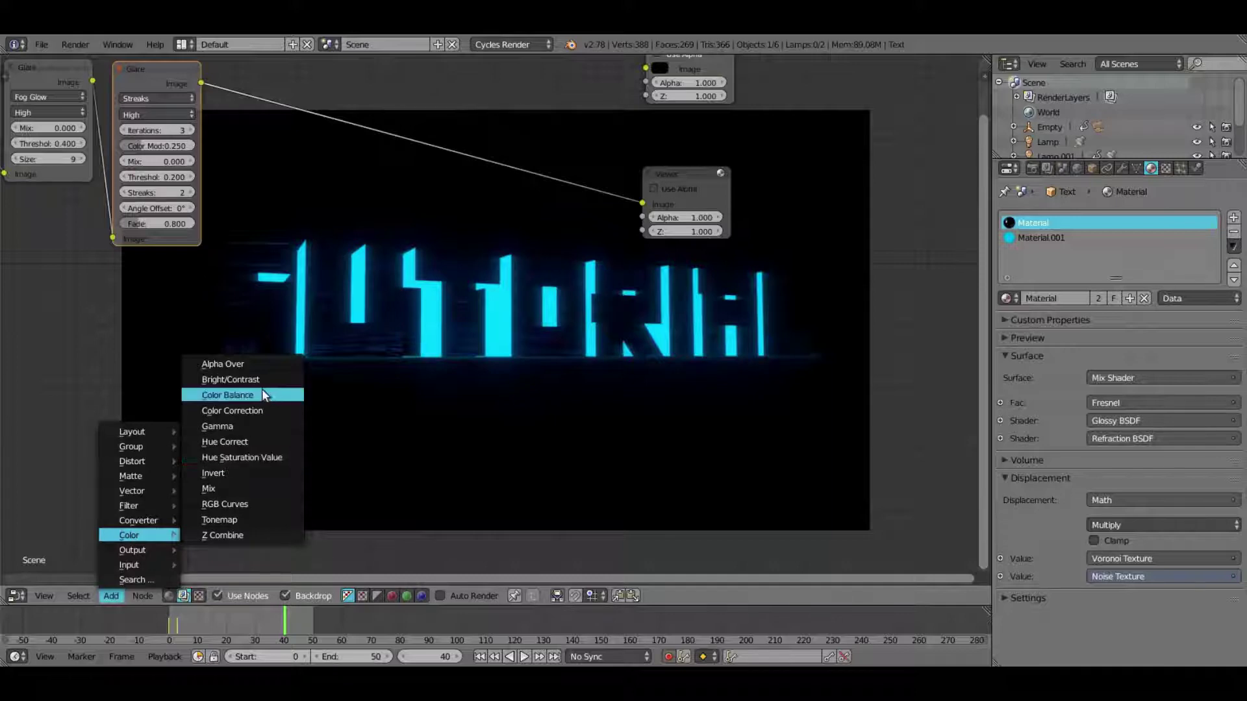
mouse_move(146, 517)
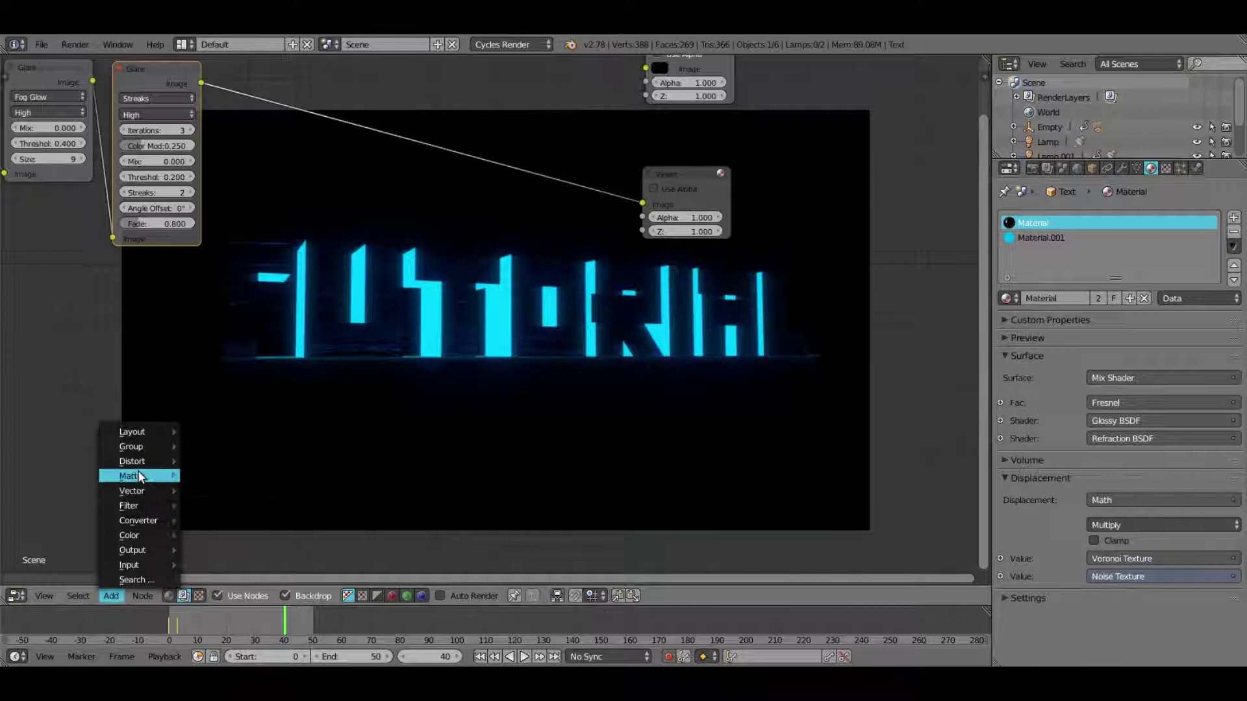
mouse_move(139, 476)
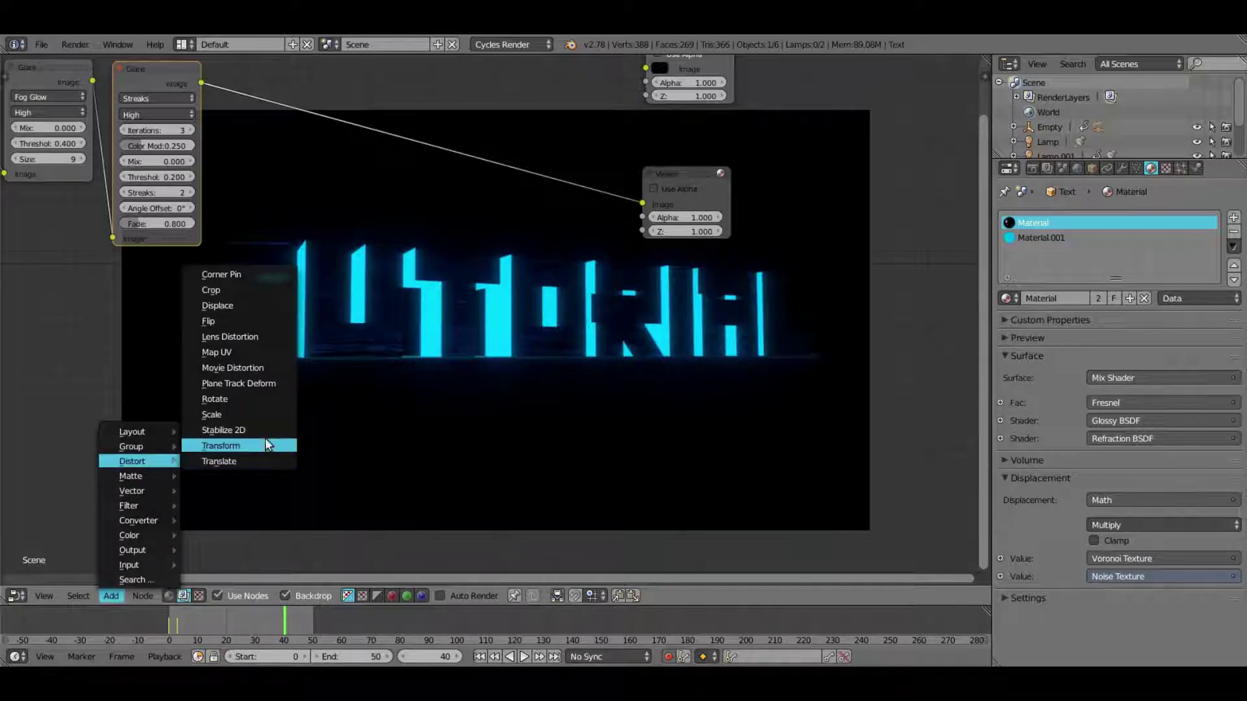
left_click(230, 337)
left_click(232, 92)
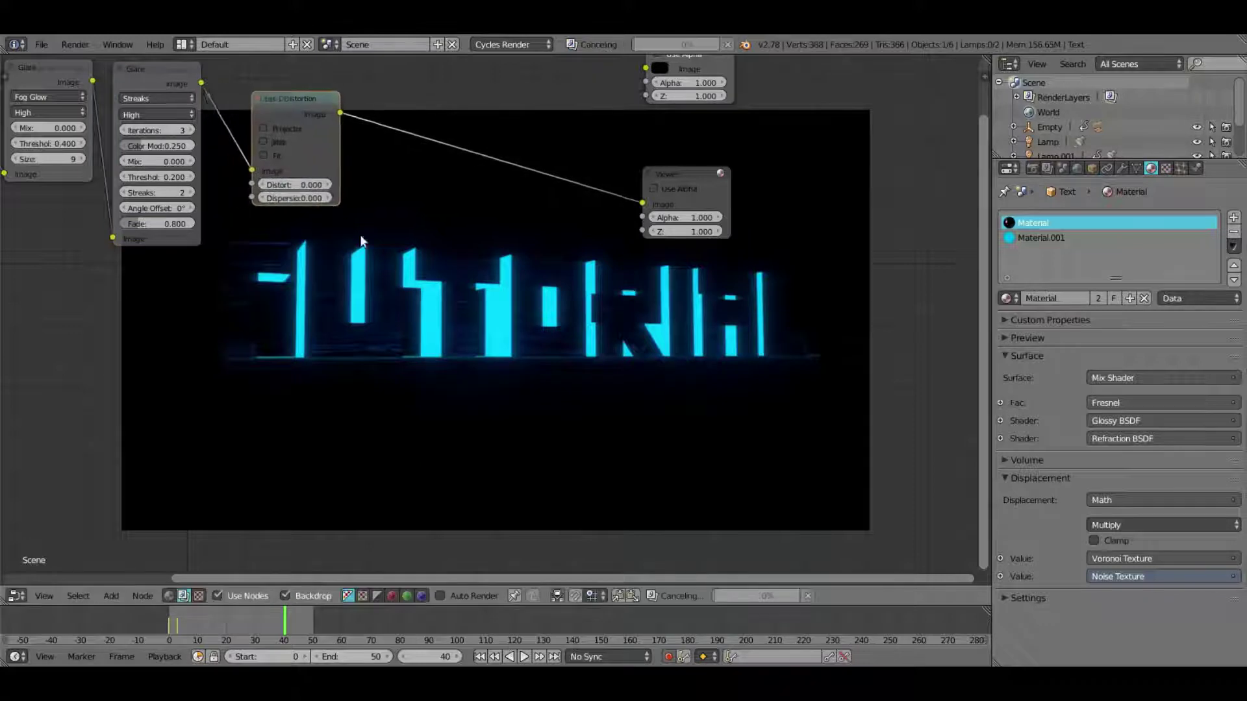
Step: Try a dispersion of 0.2 on the Lens Distortion node
middle_click_drag(362, 242, 376, 457)
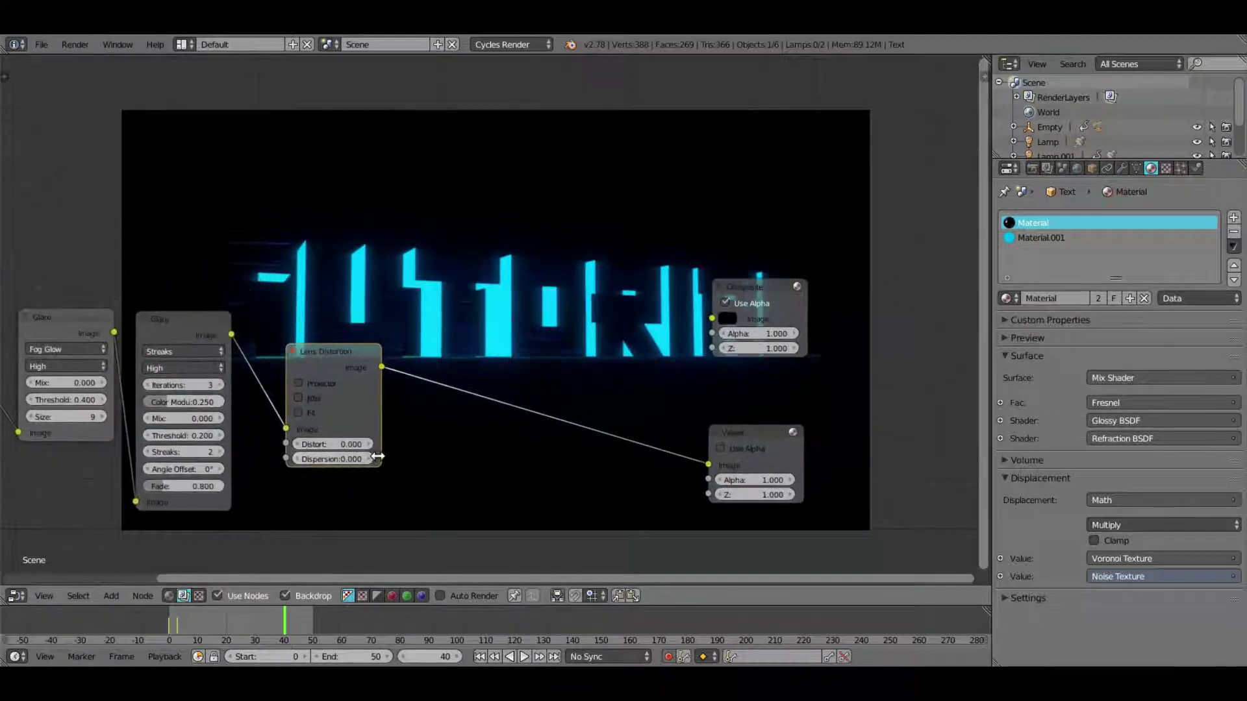
left_click(369, 459)
left_click(369, 459)
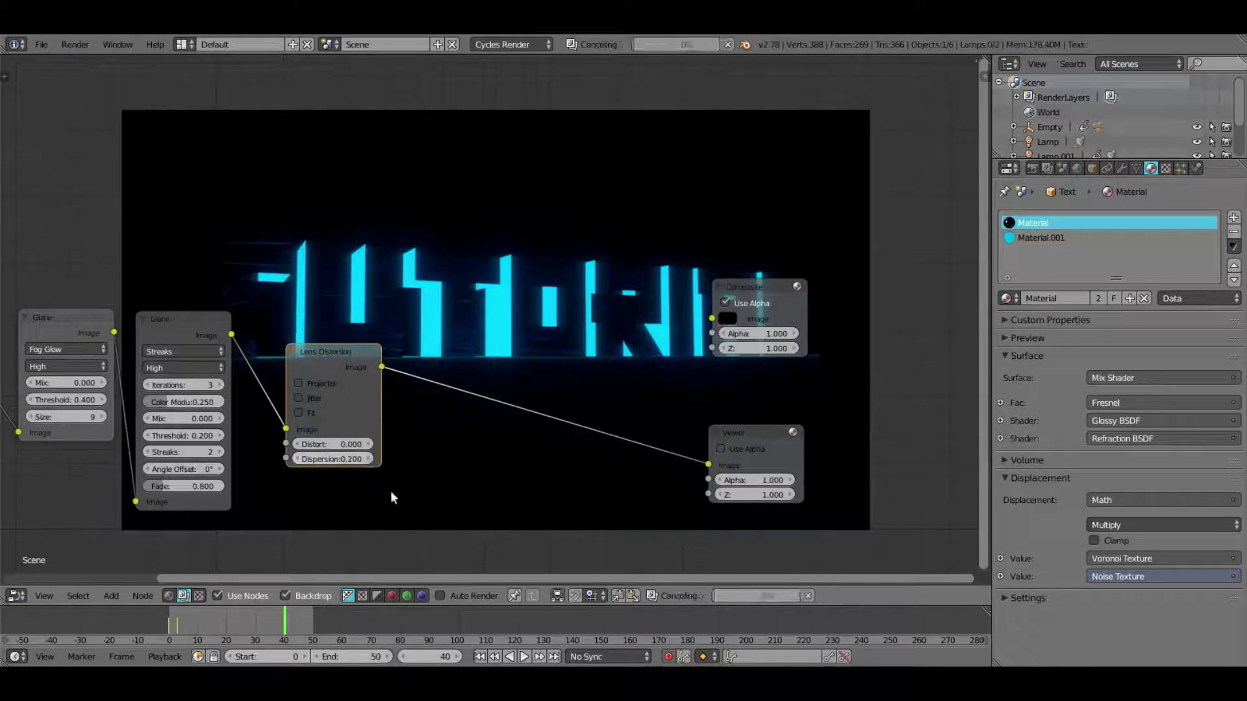
scroll(428, 485, "up", 2)
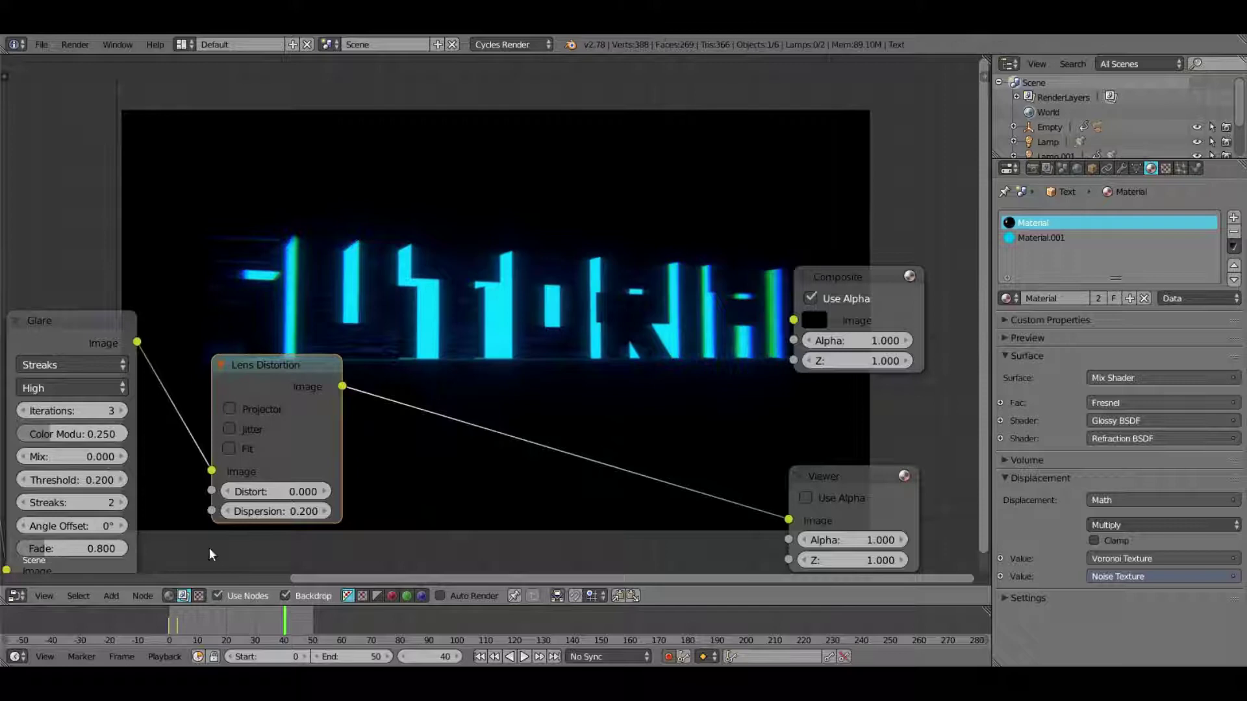
middle_click_drag(517, 306, 467, 259)
middle_click_drag(524, 434, 572, 436)
Step: At frame 0, set the Lens Distortion node's dispersion to 0.04 and keyframe it
left_click(167, 619)
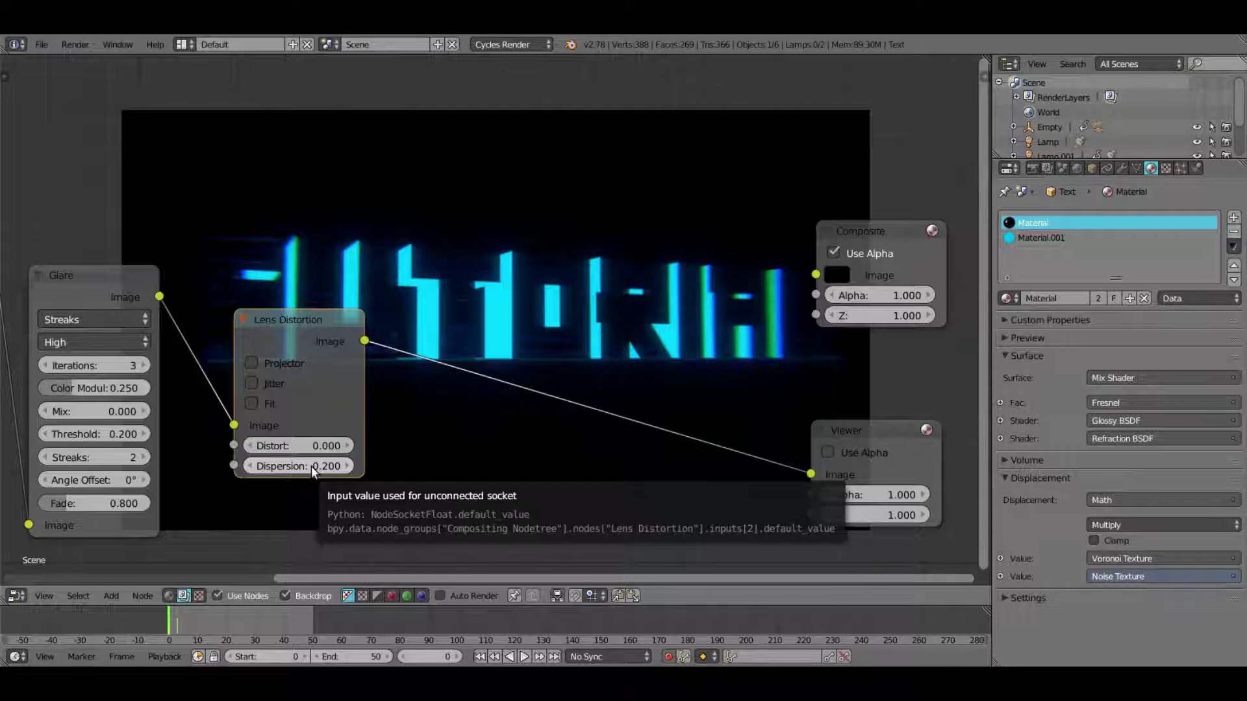
left_click(249, 467)
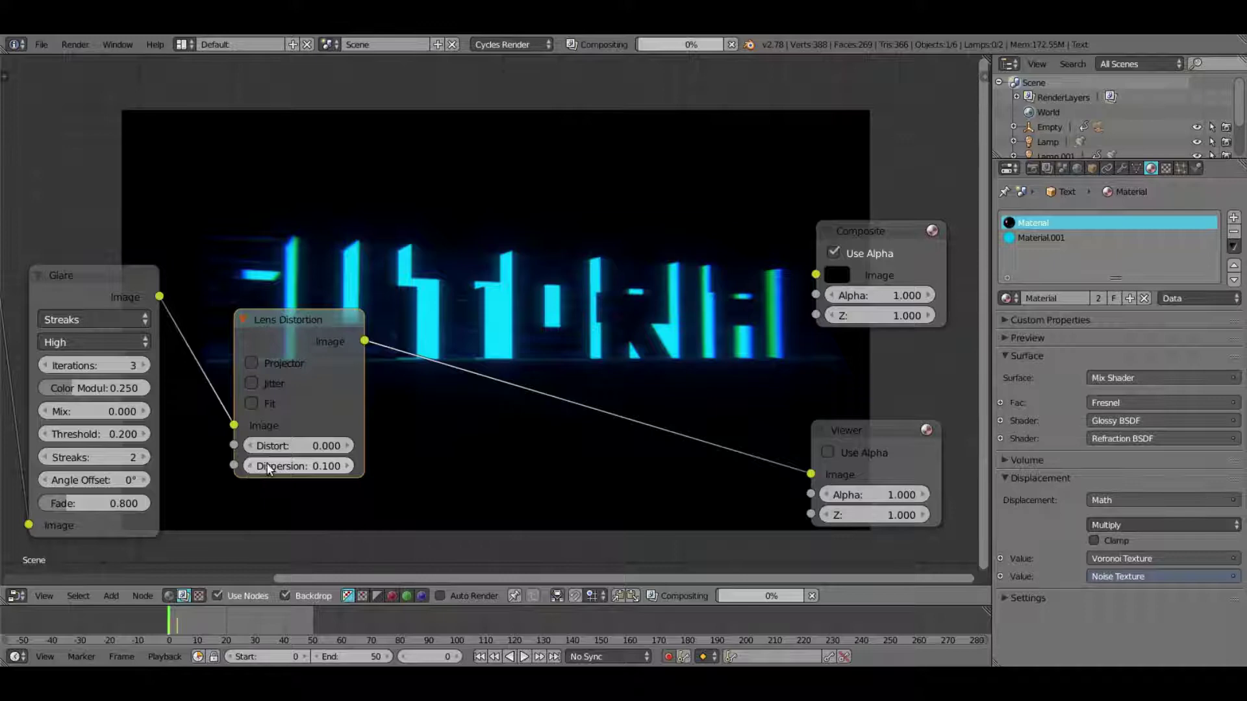
left_click(285, 463)
key("BackSpace")
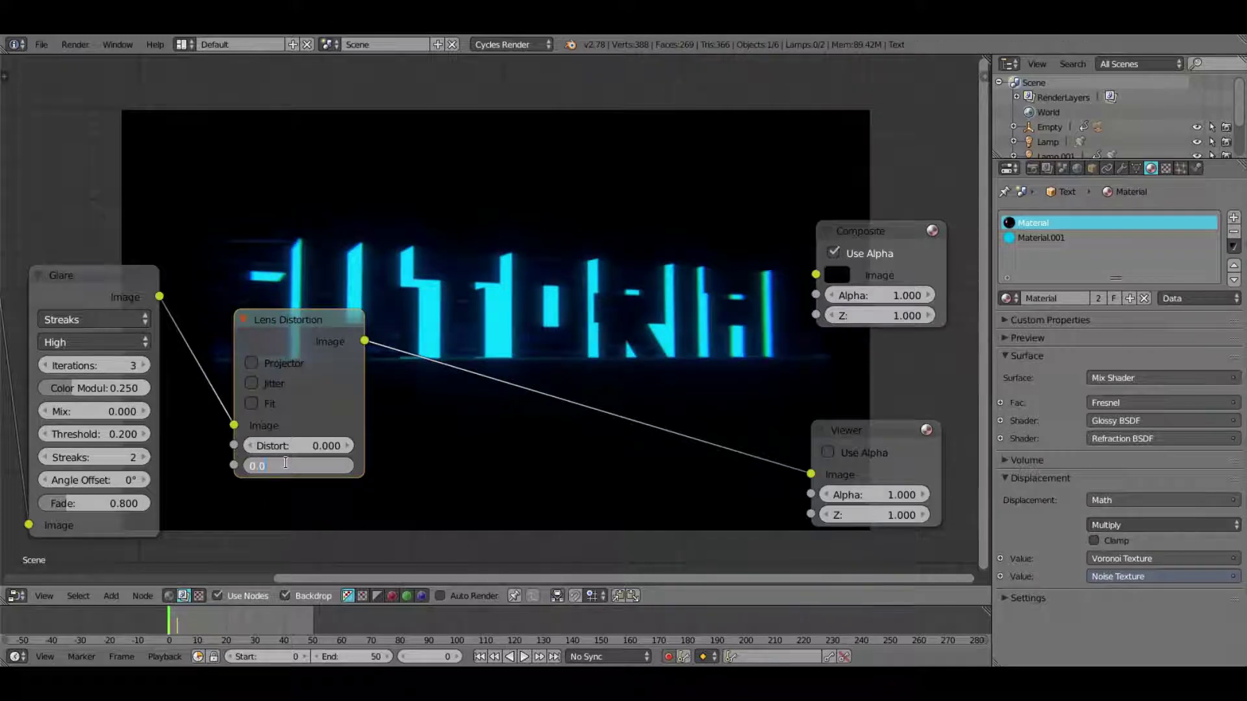
type("04")
key("Return")
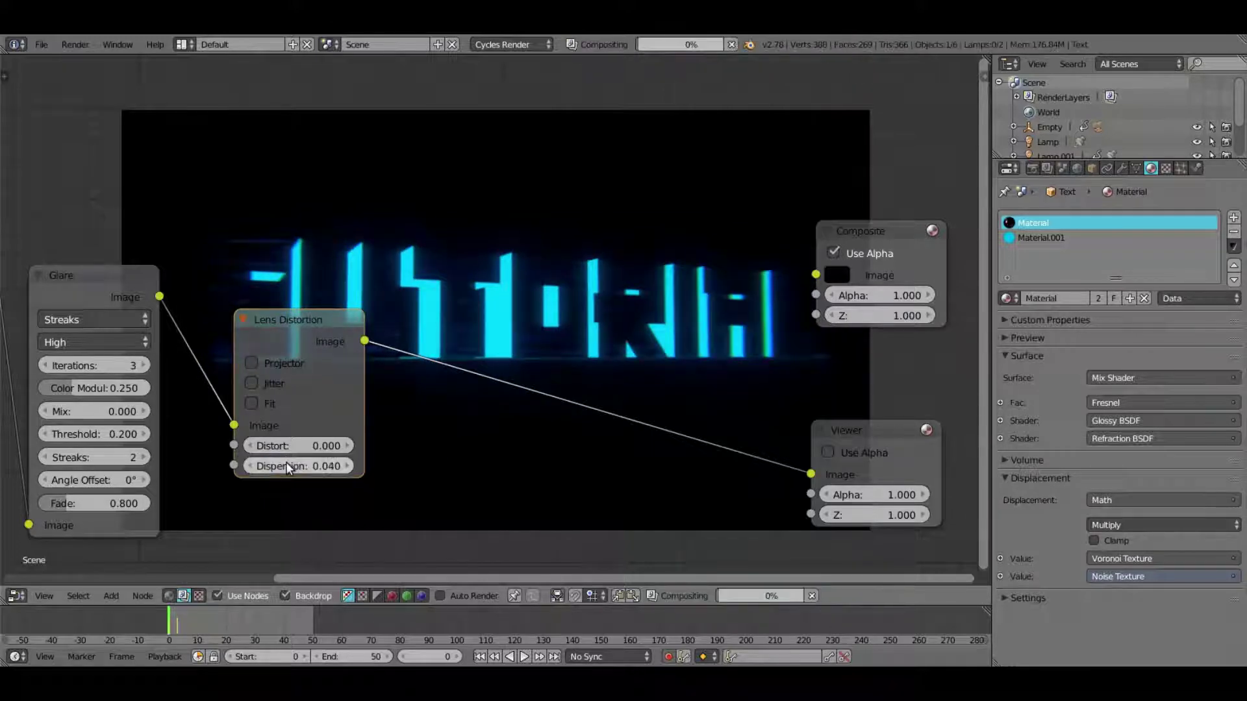
key("i")
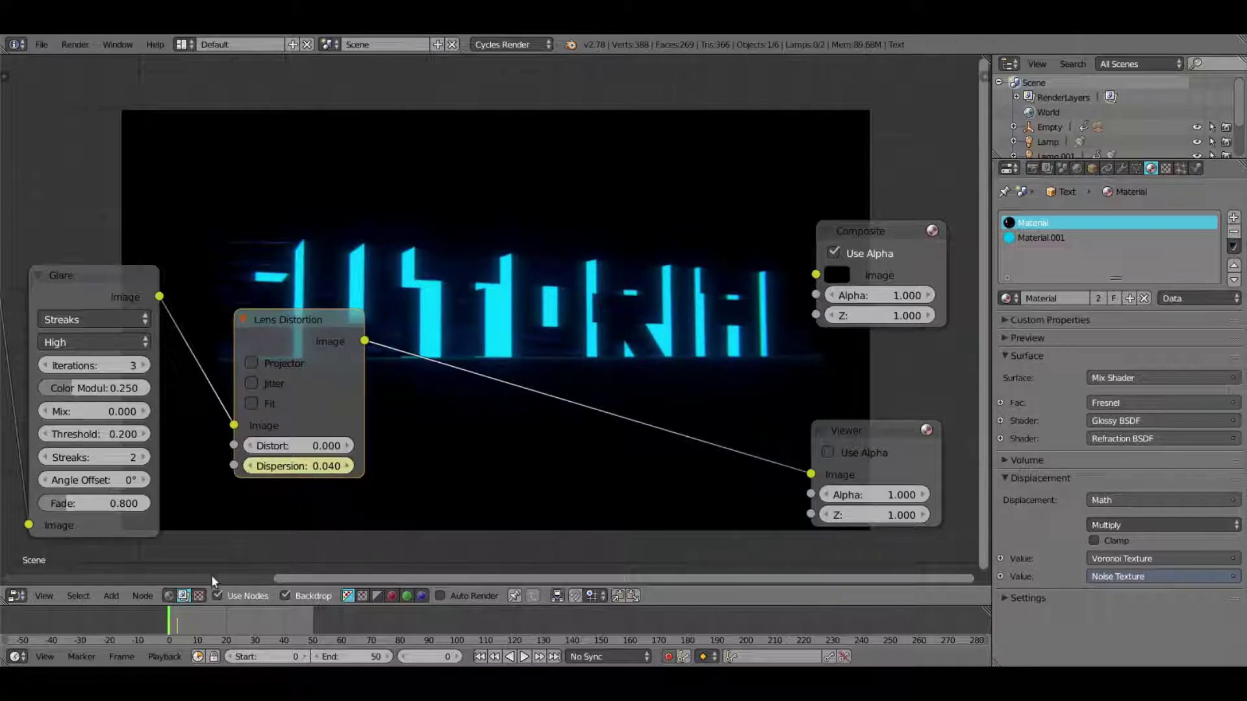
Step: Keyframe the Lens Distortion node's dispersion at 0.2 on frame 3
left_click(179, 621)
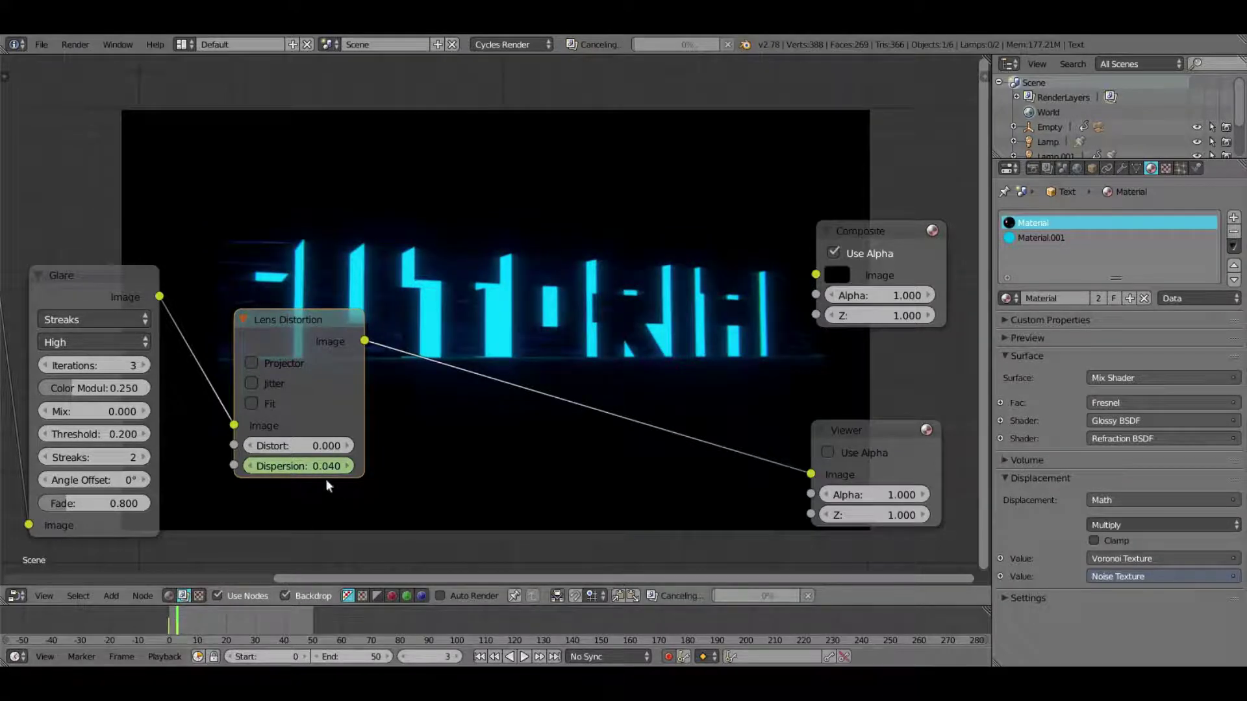
left_click(300, 467)
type("0.")
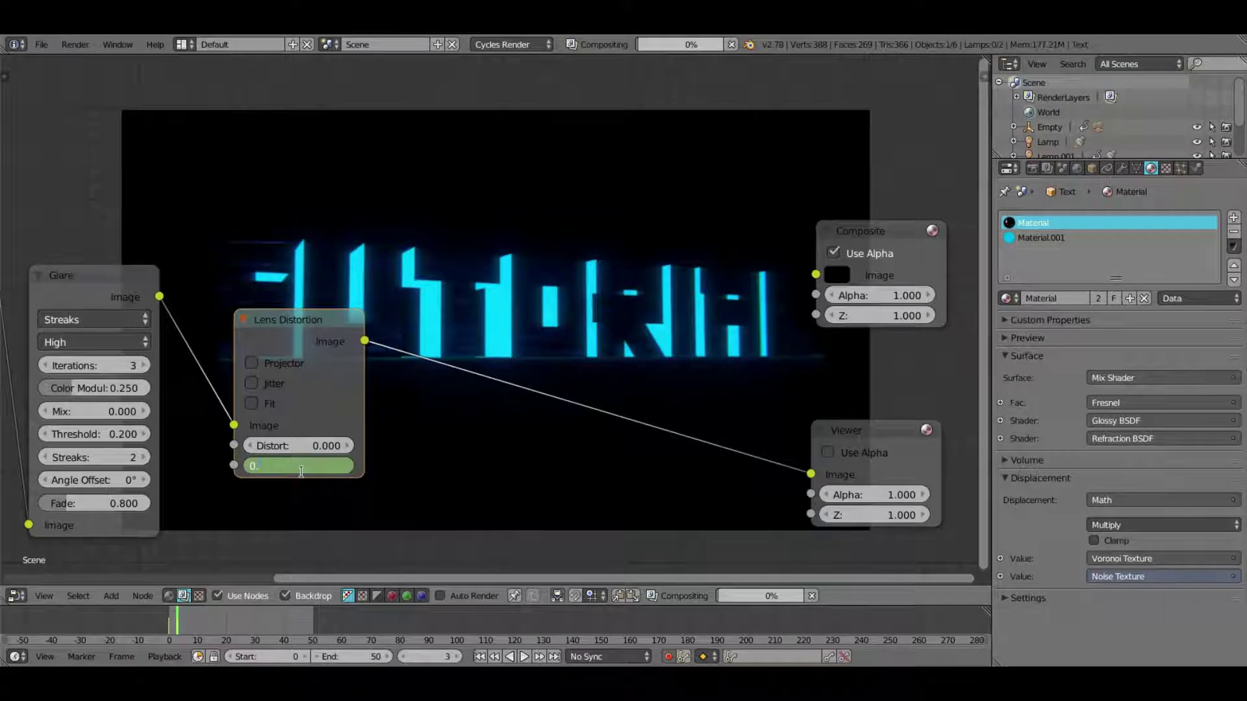
type("02")
key("Return")
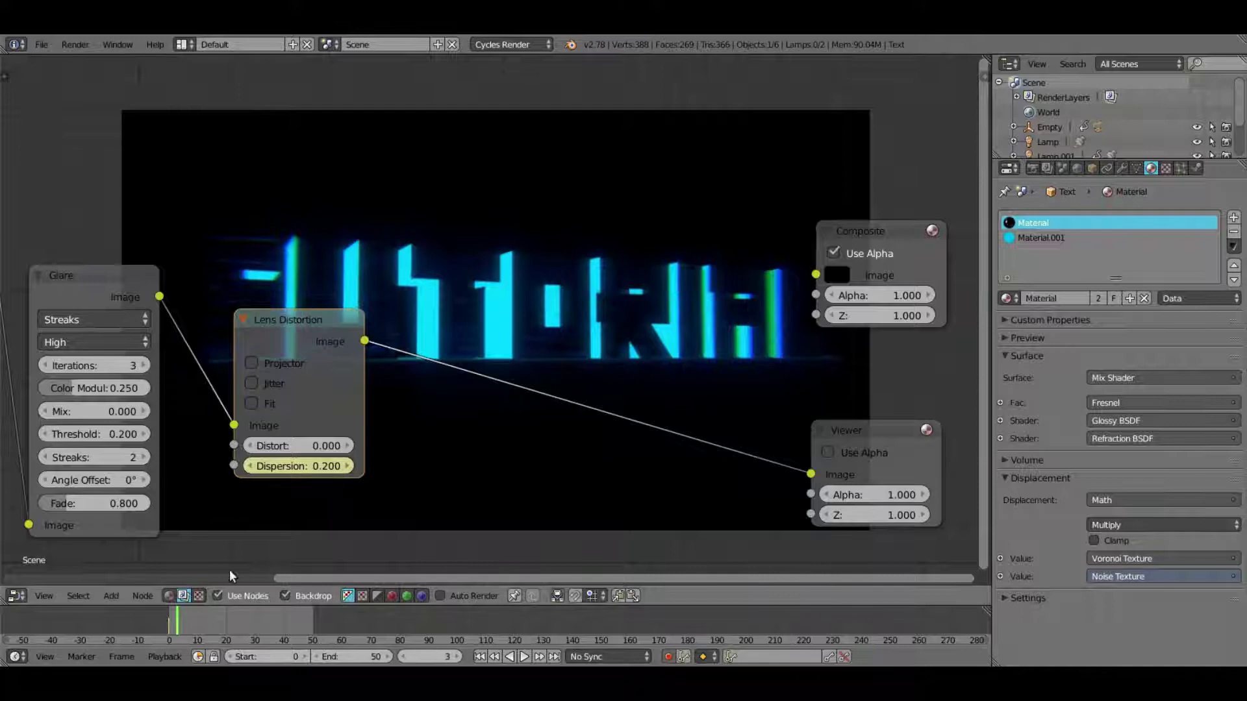
Step: Keyframe the Lens Distortion node's dispersion at 0 on frame 15
key("alt+a")
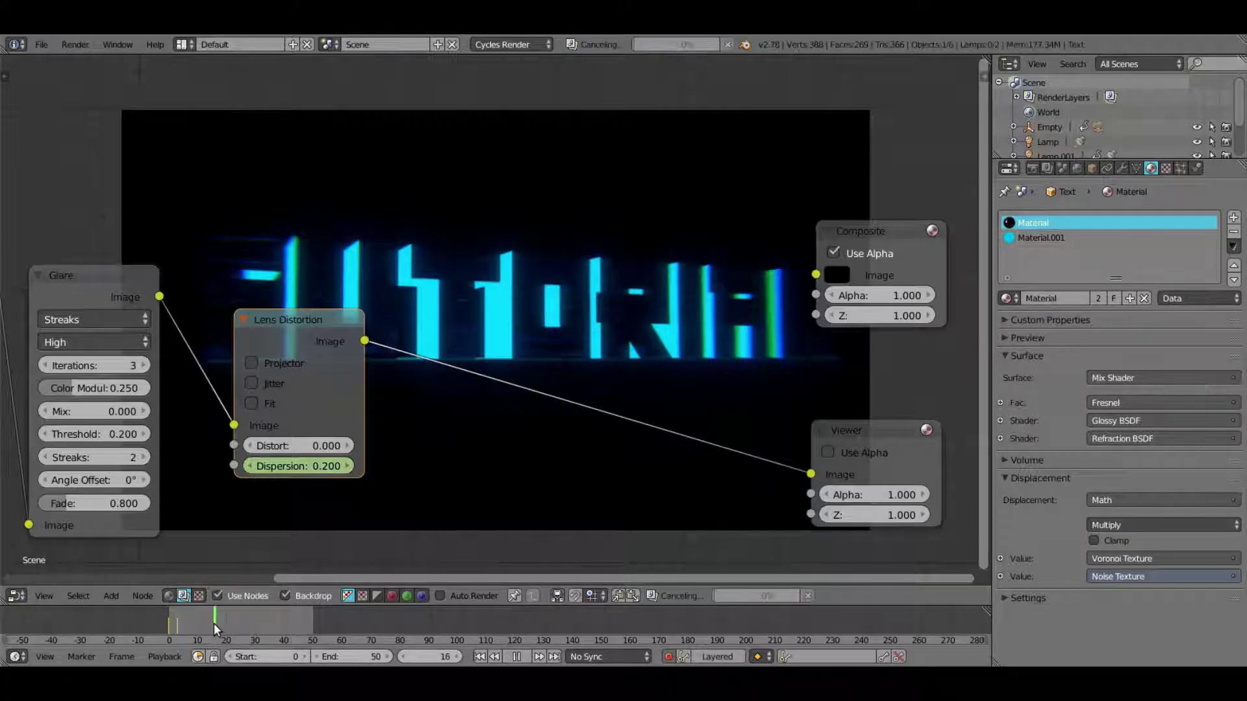
key("alt+a")
left_click(299, 465)
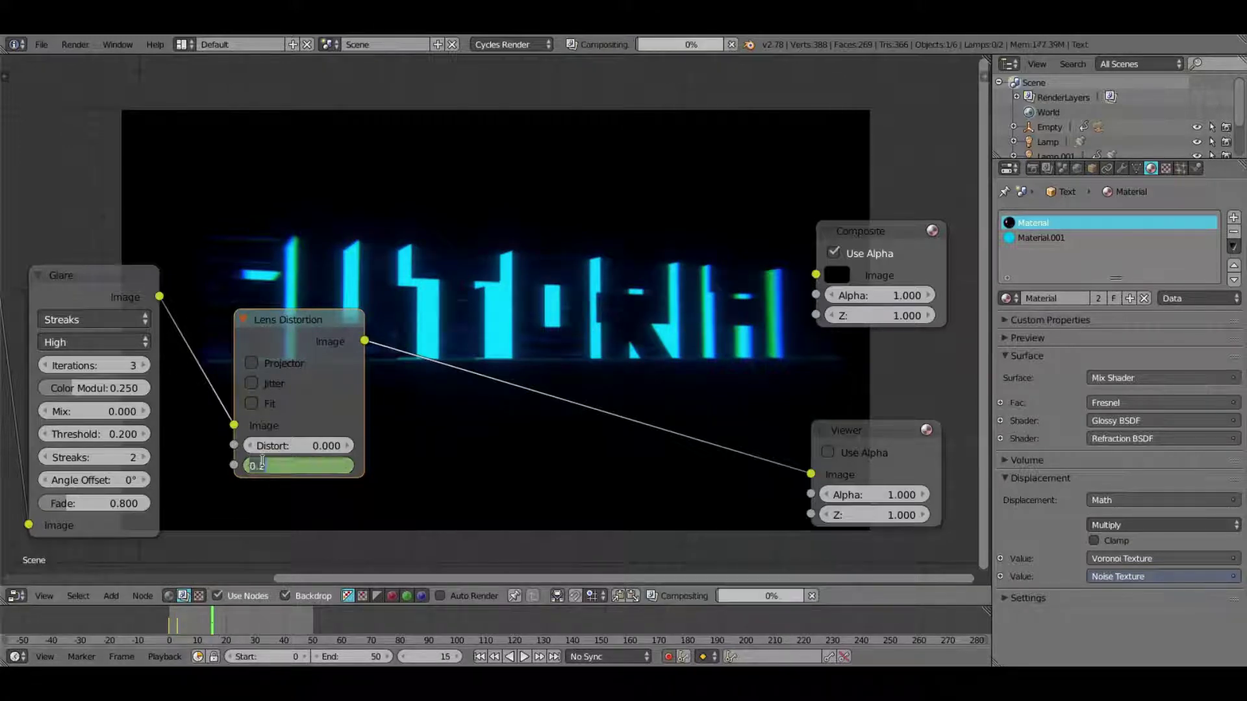
type("0")
key("Return")
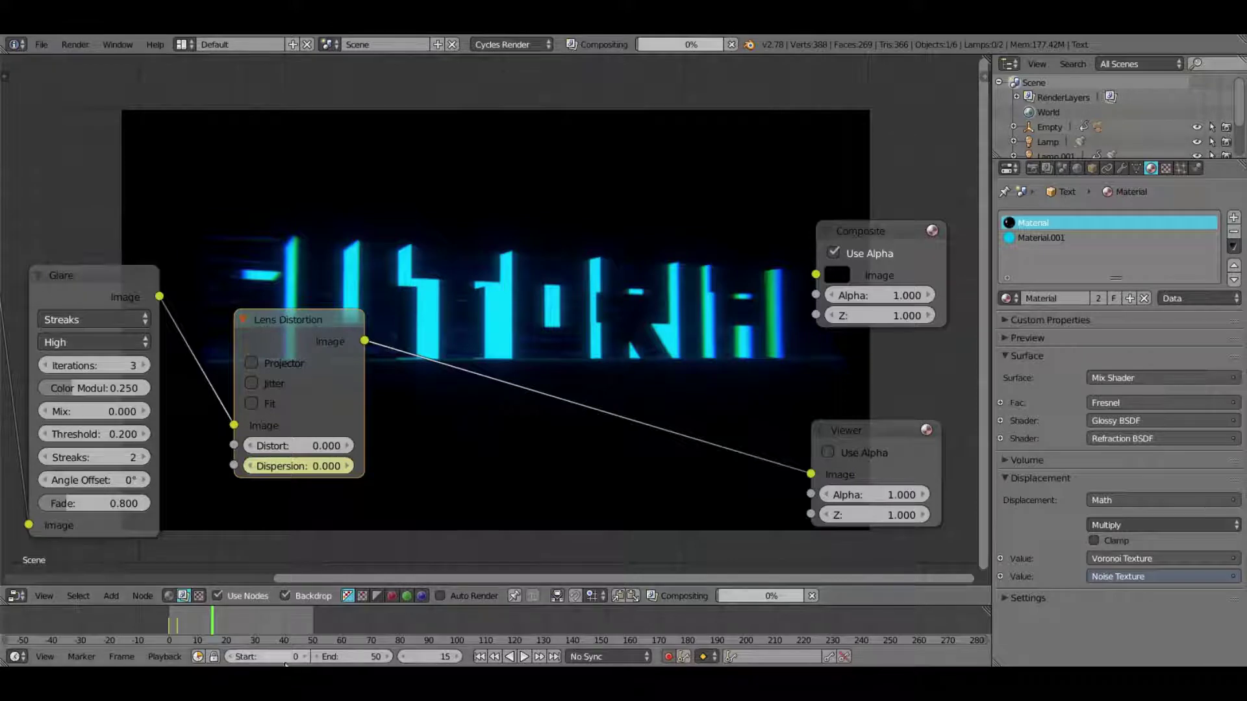
Step: Keyframe the Lens Distortion node's distort at -0.2 on frame 3
left_click(233, 426)
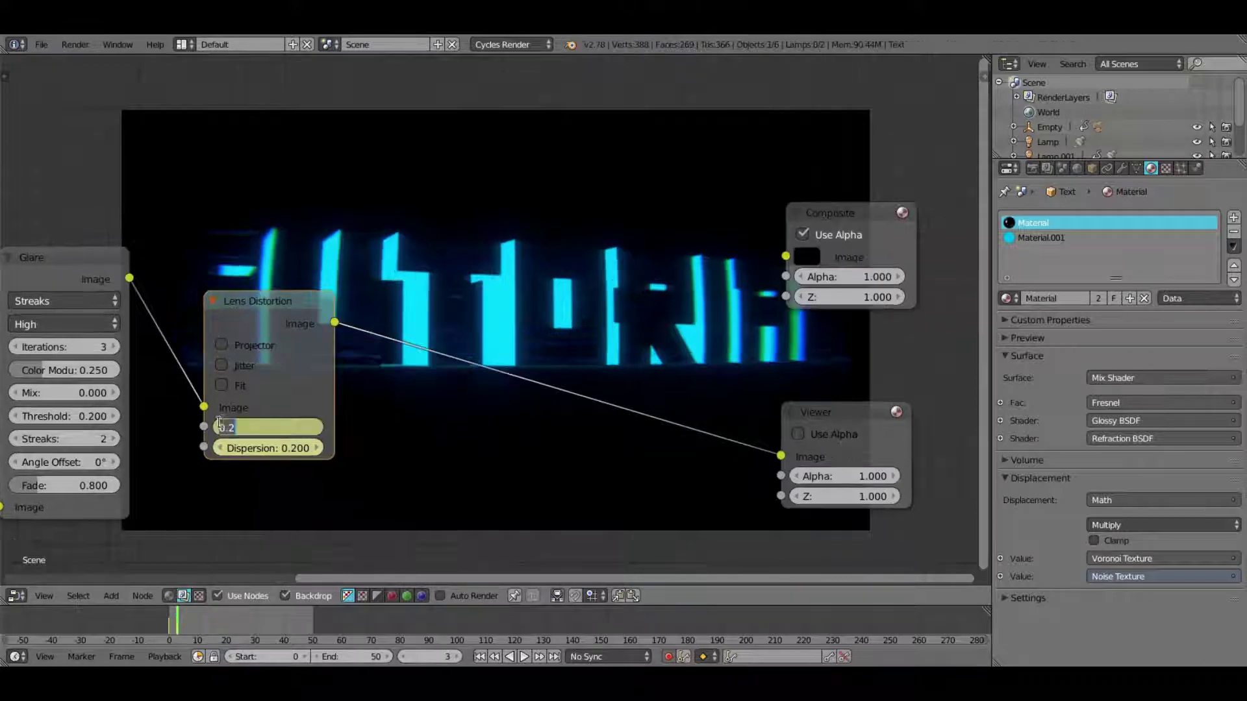
type("0.22")
key("Return")
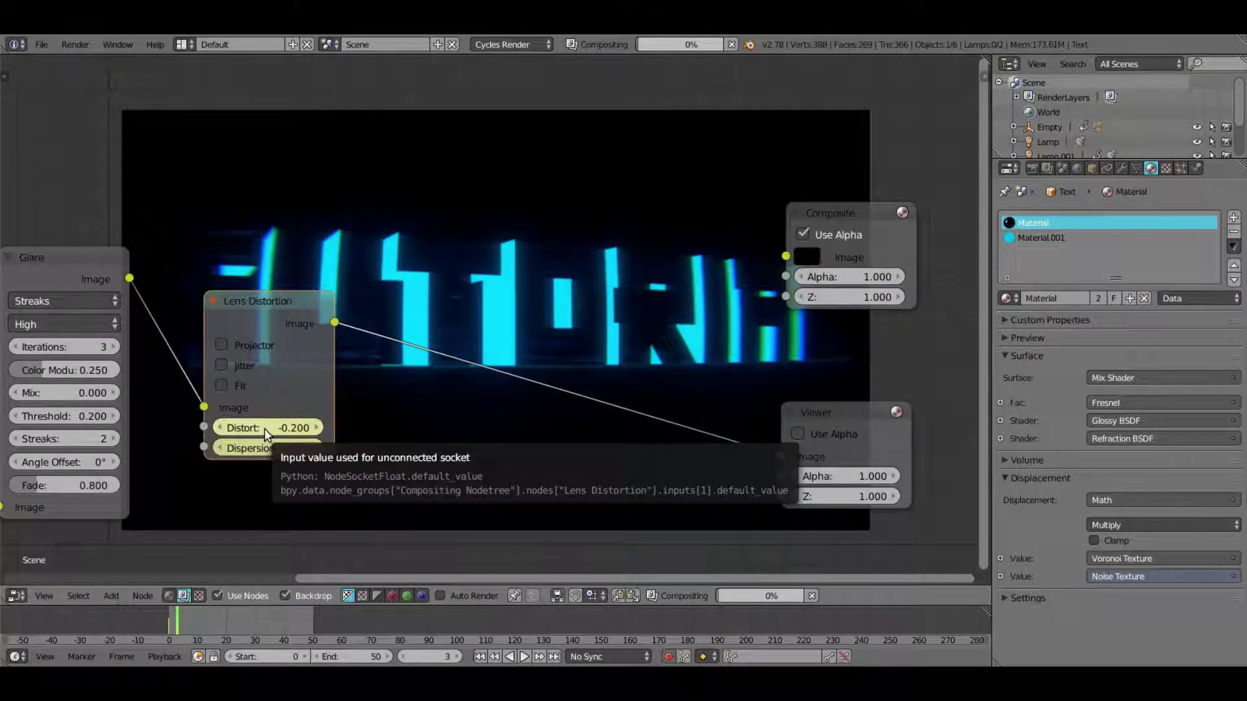
Step: Go to frame 30 and enter a new distort value on the Lens Distortion node
key("alt+a")
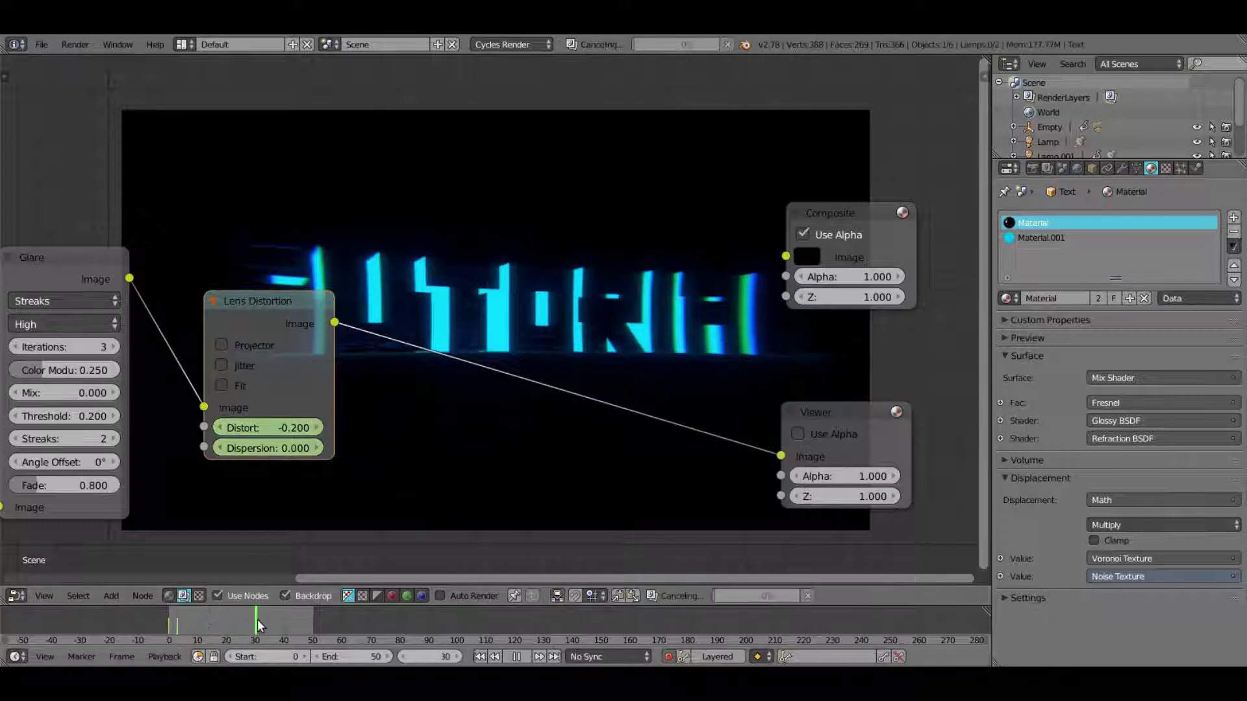
key("alt+a")
left_click(268, 427)
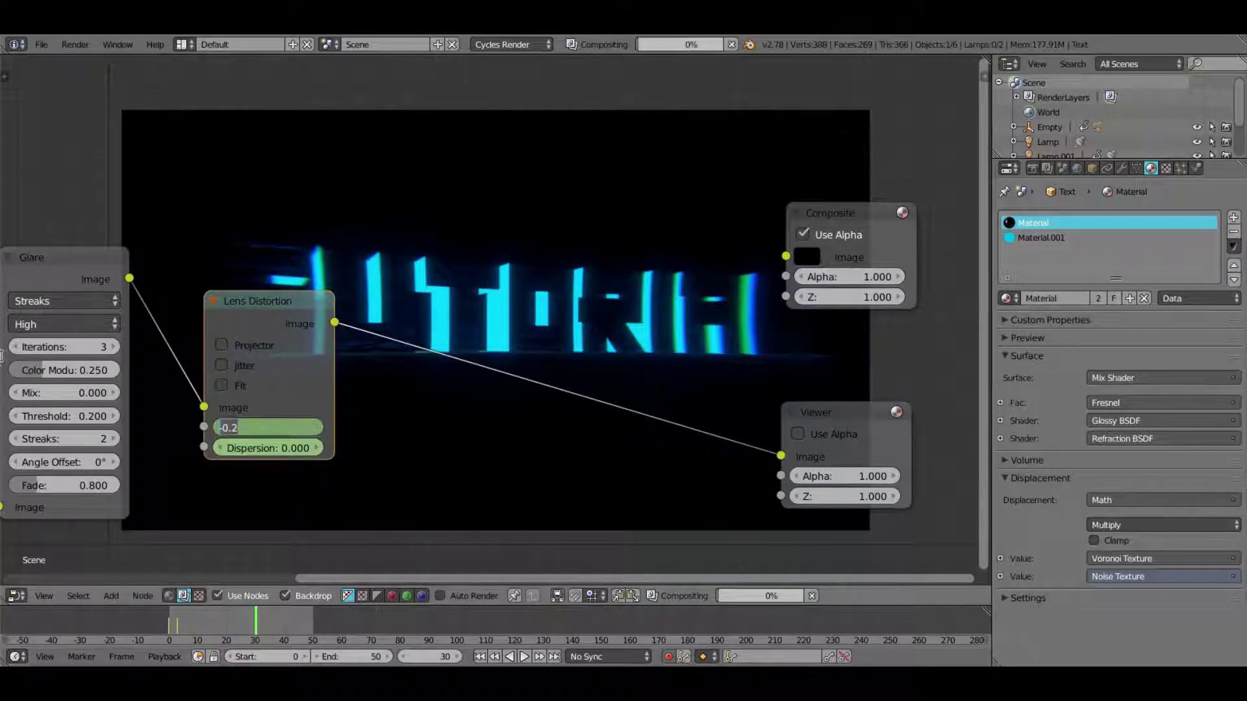
key("Return")
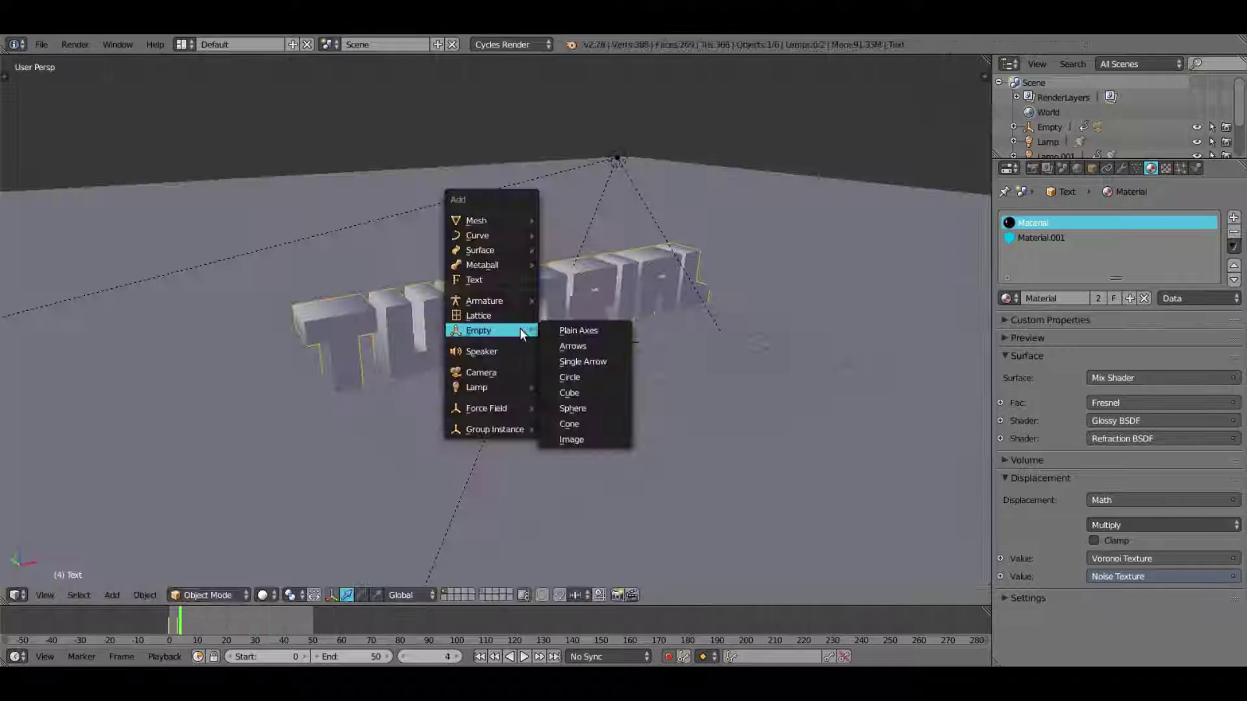
Step: Add a cylinder mesh to the scene at the 3D cursor by the text
mouse_move(513, 220)
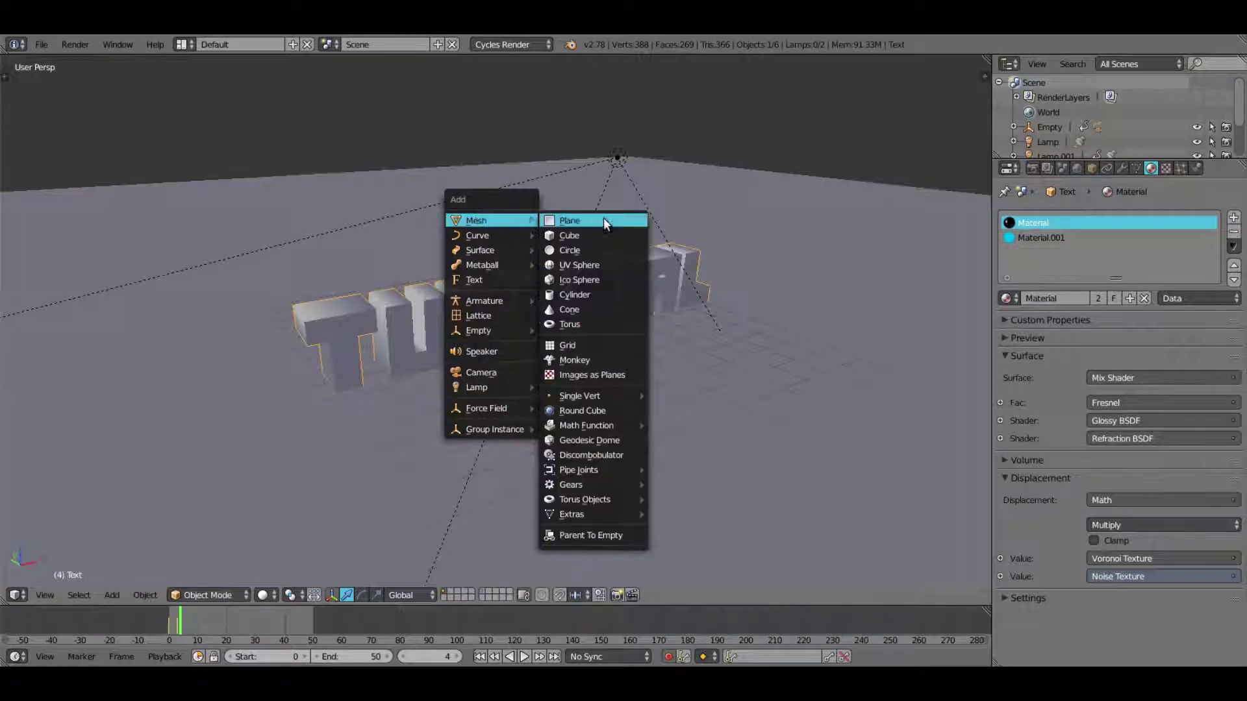
left_click(593, 294)
middle_click_drag(584, 285, 523, 271)
scroll(524, 271, "up", 4)
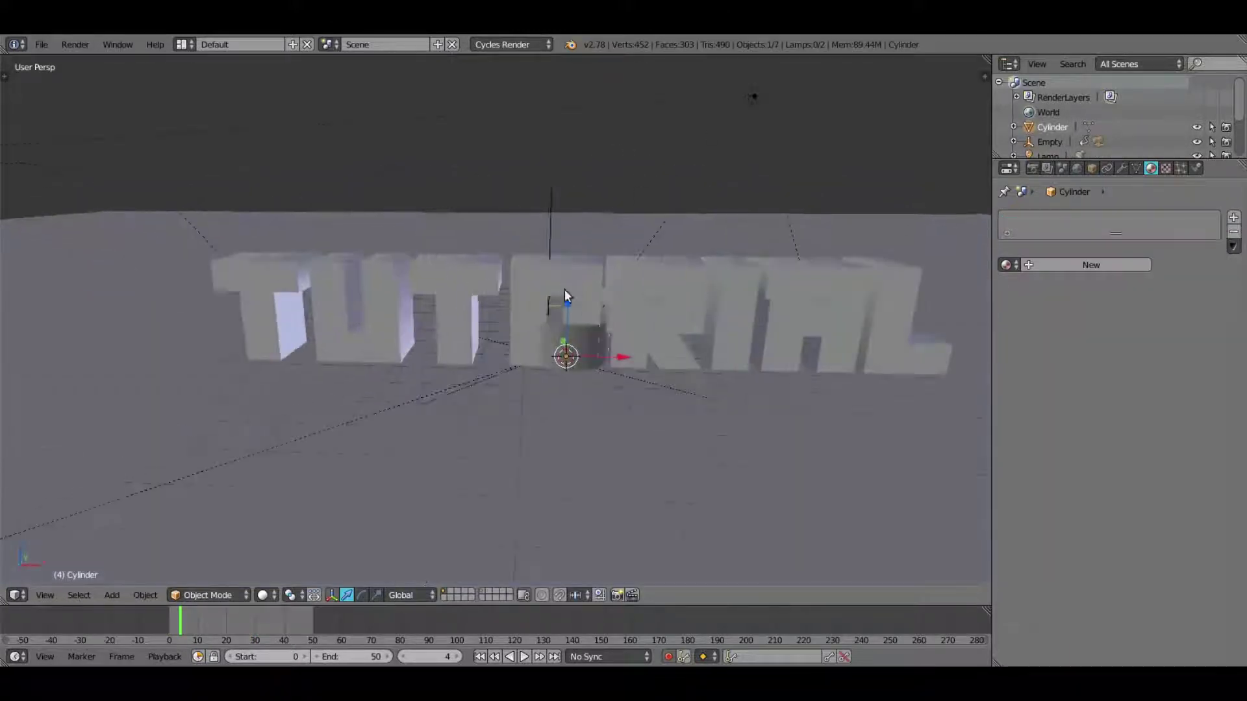
mouse_move(628, 281)
middle_mouse_down()
mouse_move(587, 296)
mouse_move(648, 285)
middle_mouse_up()
type("rx")
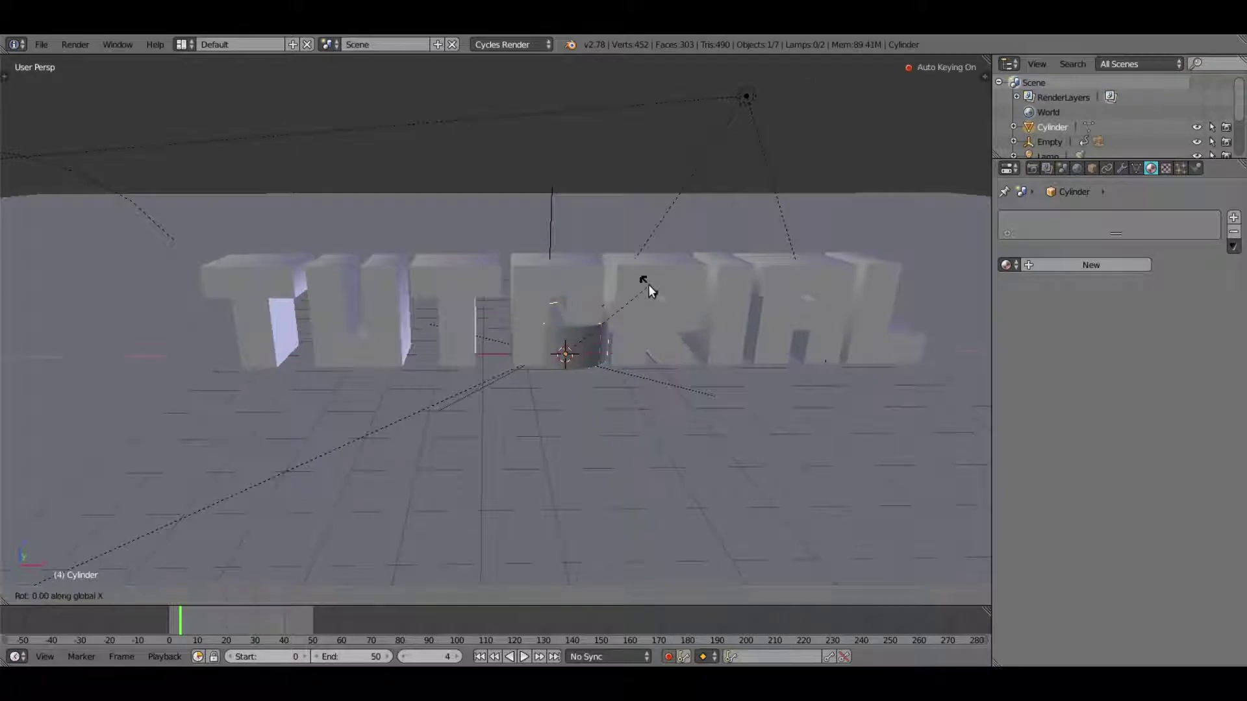
type("90")
key("Escape")
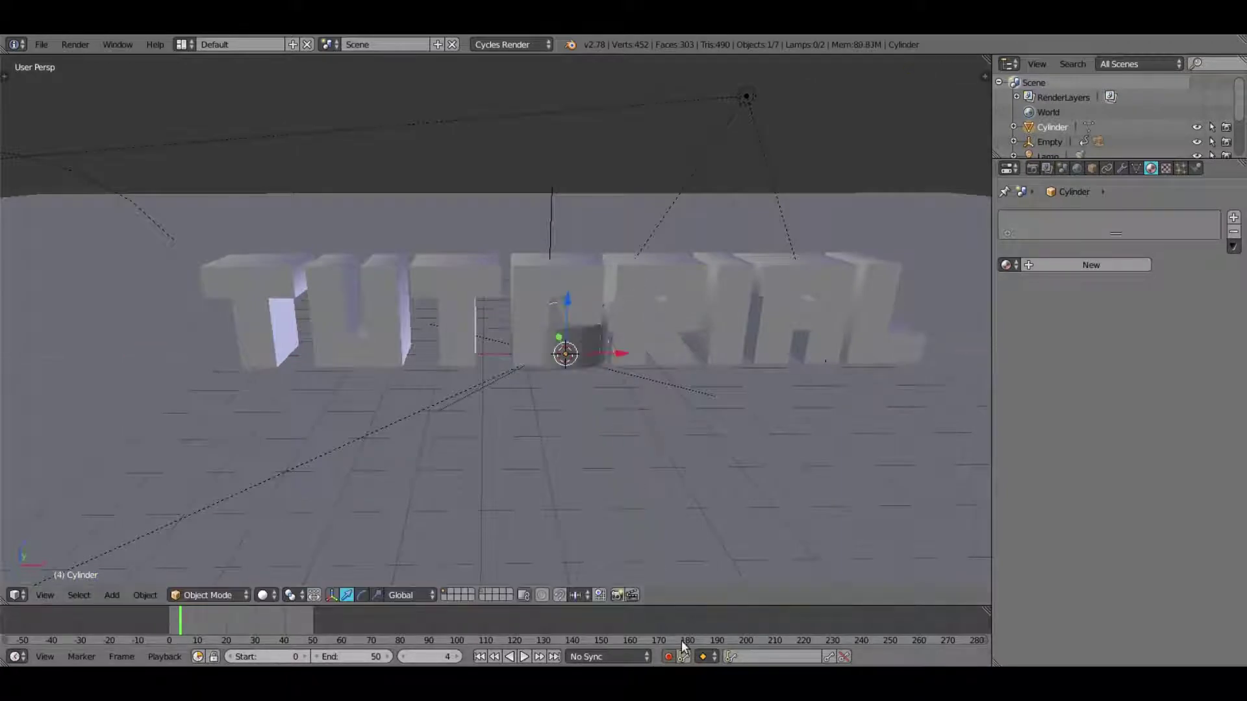
Step: Turn off automatic keyframing and rotate the cylinder 90° about X and 90° about Z
left_click(668, 656)
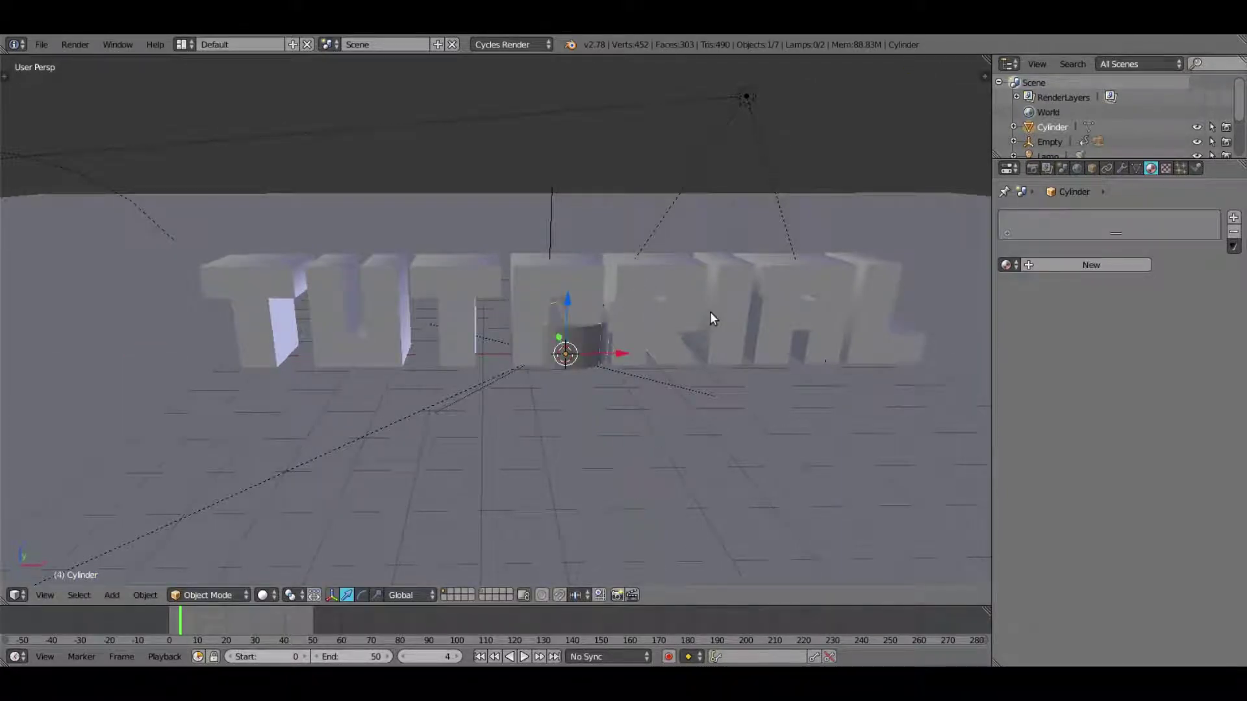
type("rx90")
key("Return")
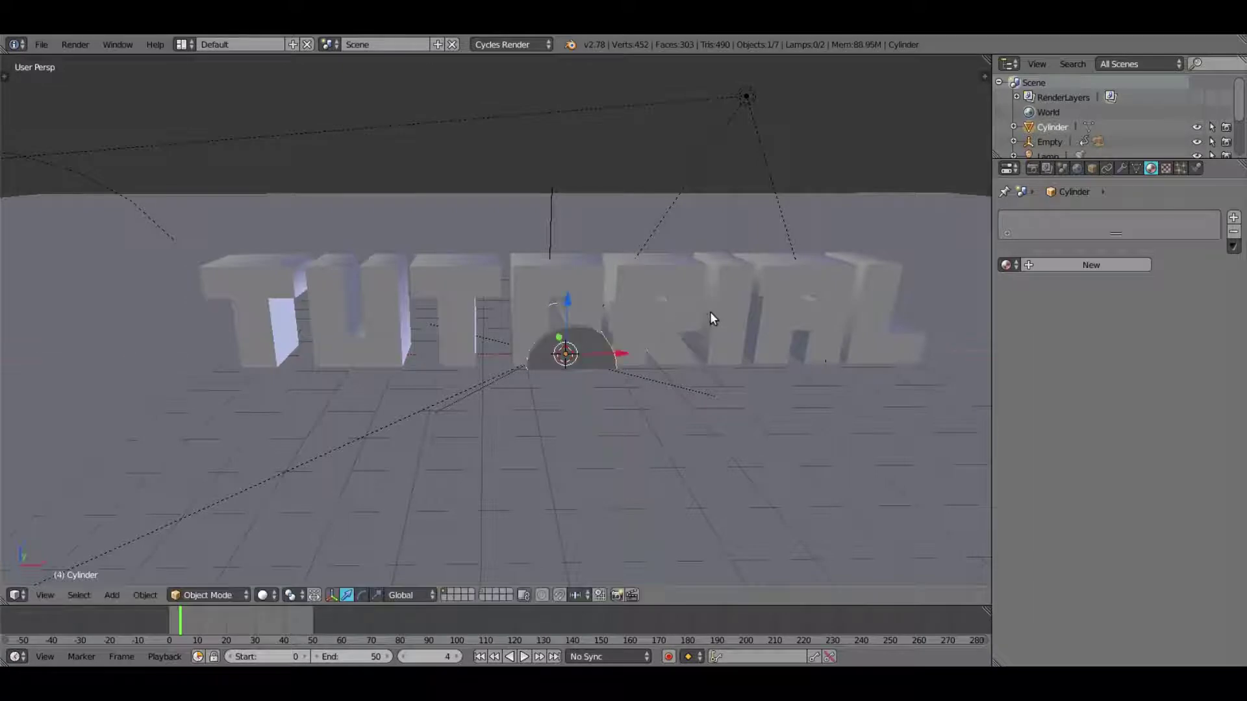
type("rz90")
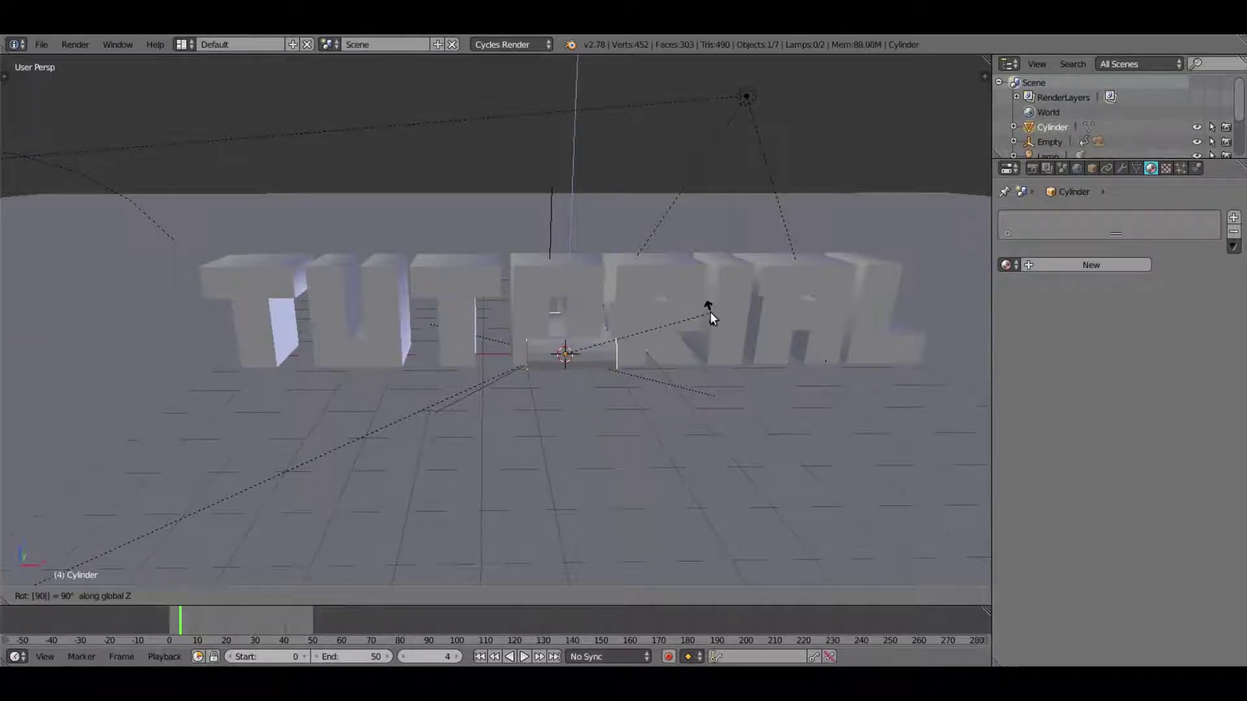
key("Return")
Step: Scale the cylinder along the X axis to roughly the length of the text
mouse_move(637, 331)
middle_mouse_down()
mouse_move(745, 334)
mouse_move(597, 324)
mouse_move(761, 310)
mouse_move(640, 330)
mouse_move(655, 329)
middle_mouse_up()
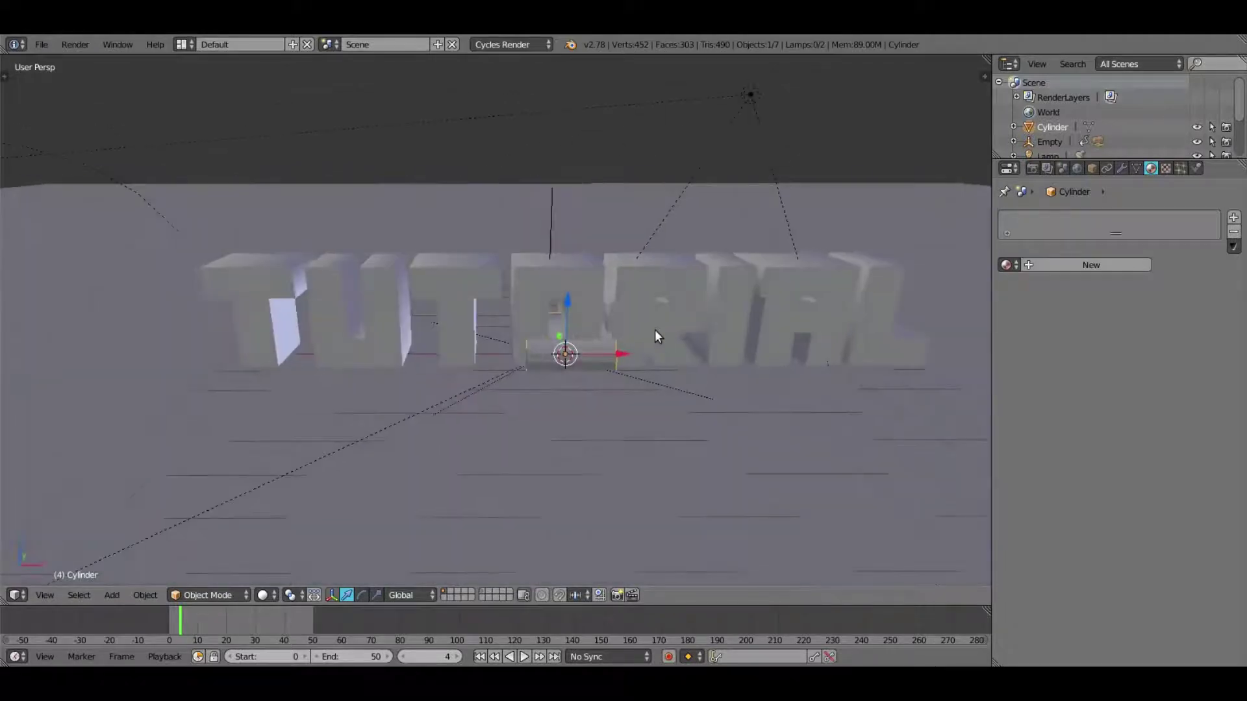
scroll(654, 329, "down", 2)
key("s")
key("x")
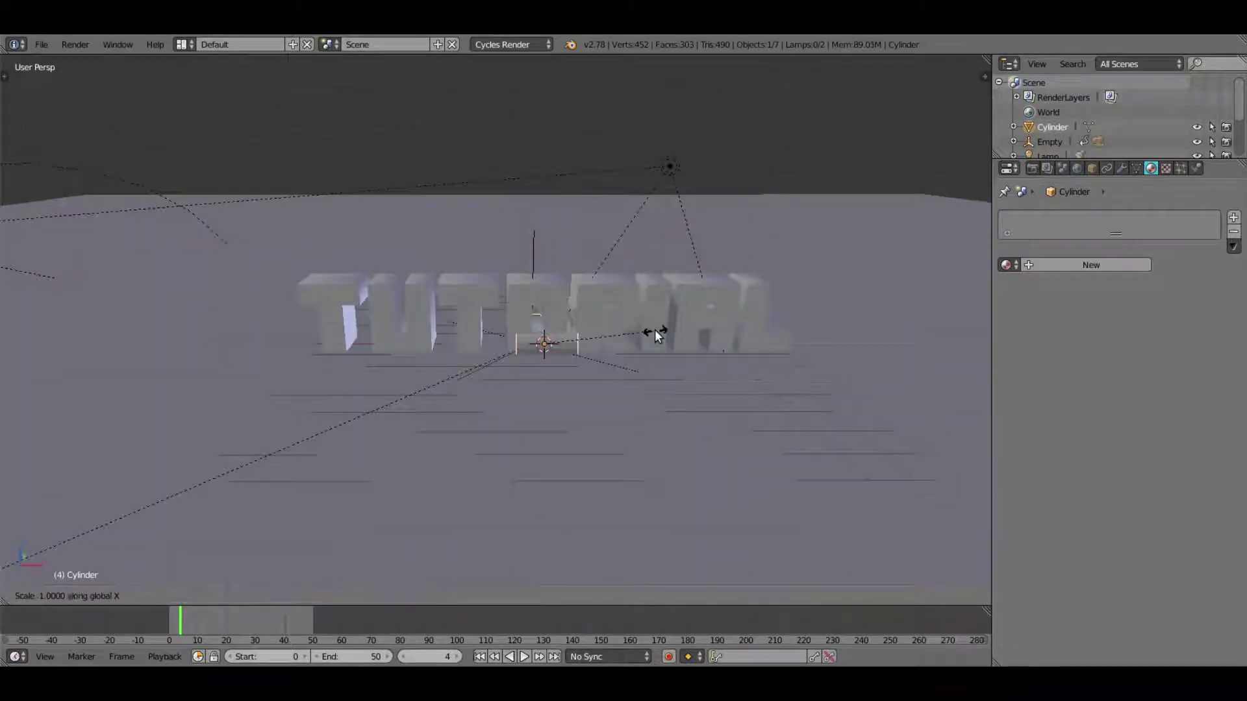
left_click(387, 302)
Step: Shift the cylinder about 0.32 units along X and scale it by about 1.06 along X to span the text
left_click_drag(581, 344, 594, 344)
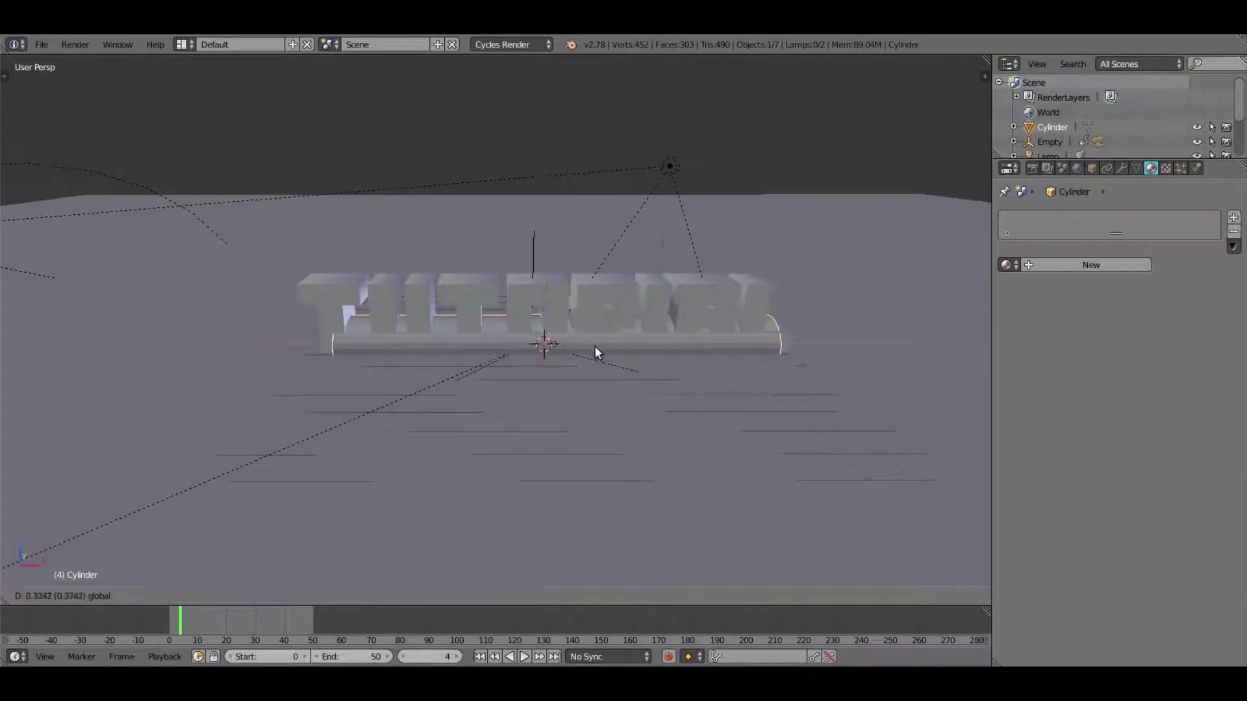
left_click(593, 345)
key("s")
key("x")
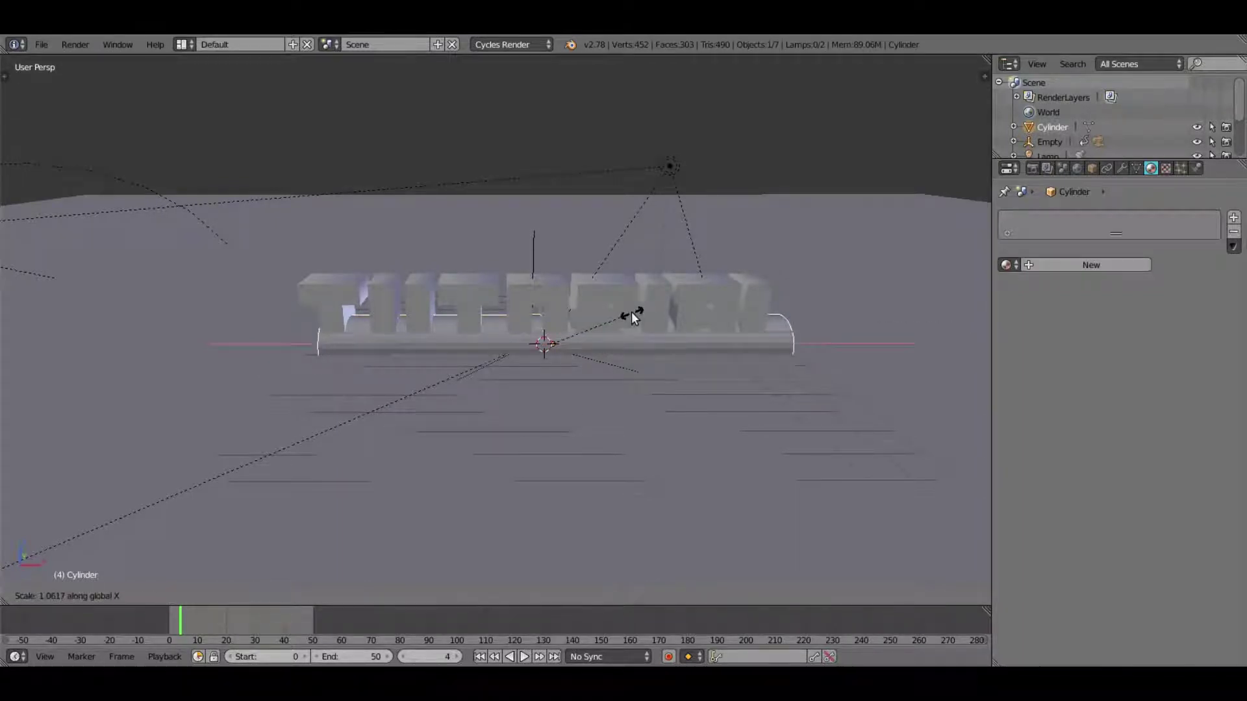
left_click(631, 313)
Step: In the right orthographic view, edit the cylinder mesh and delete its near end cap face
middle_click_drag(55, 331, 393, 268)
key("KP_5")
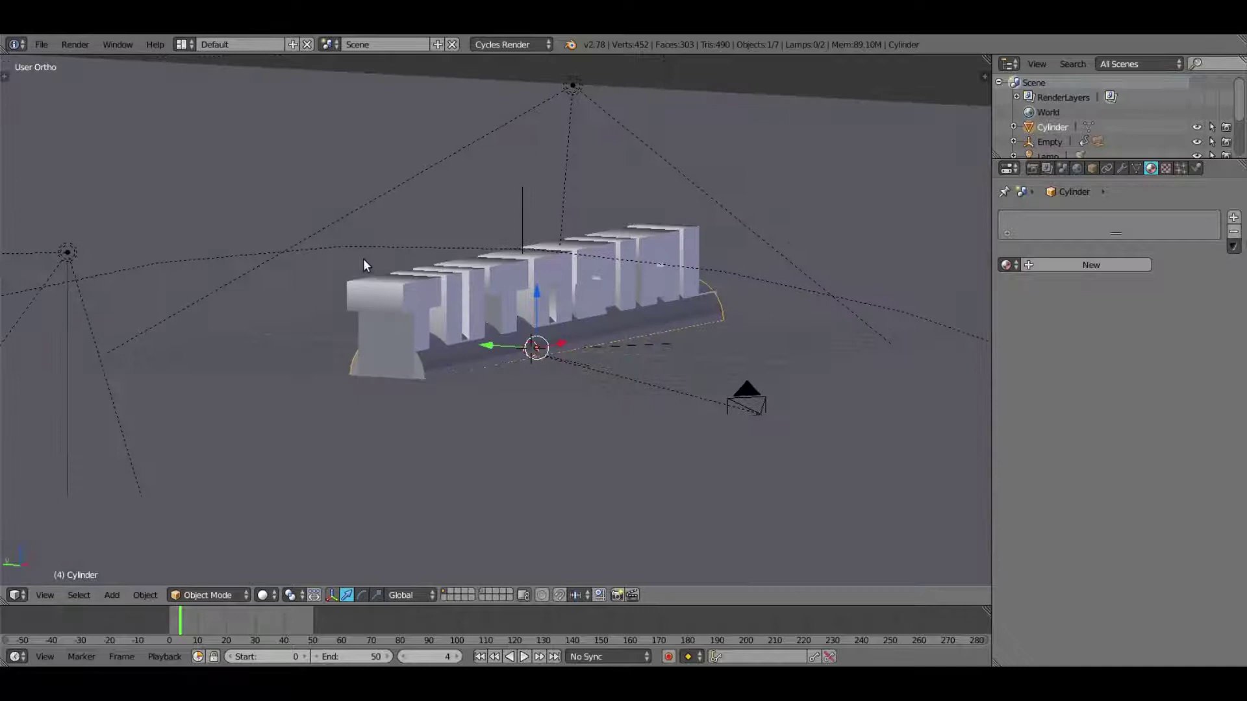
key("KP_3")
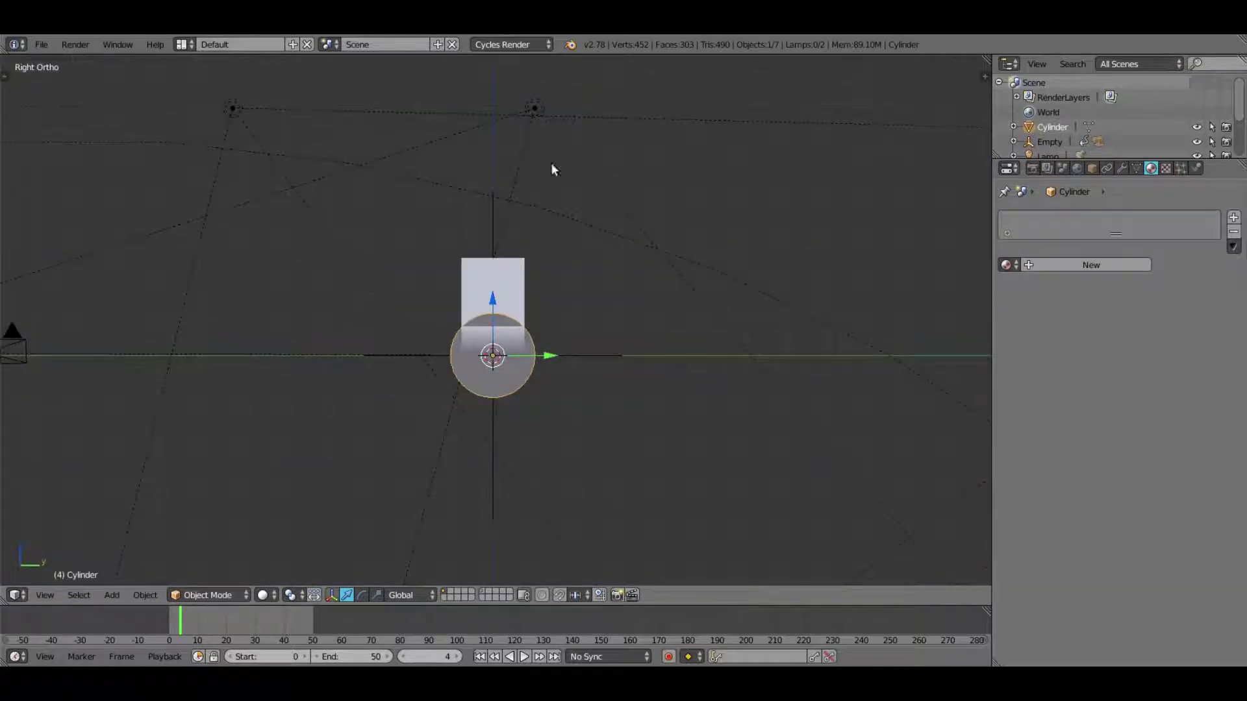
scroll(476, 275, "up", 6)
key("Tab")
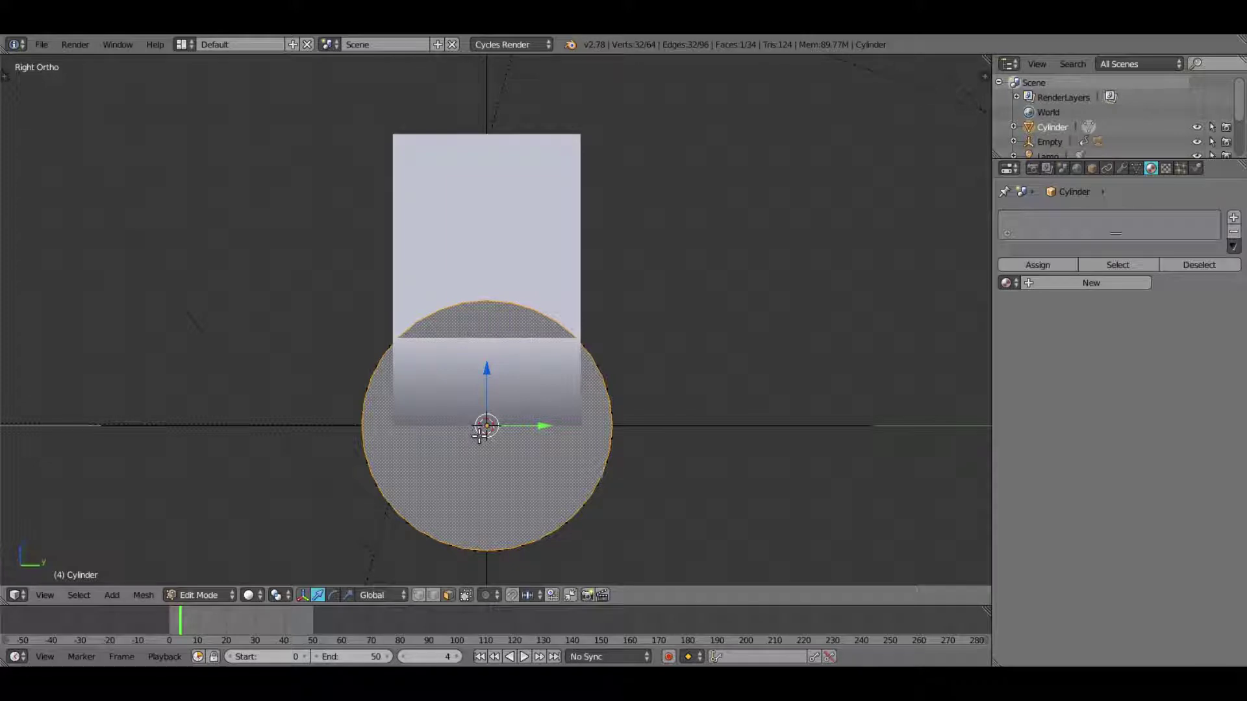
key("x")
left_click(478, 466)
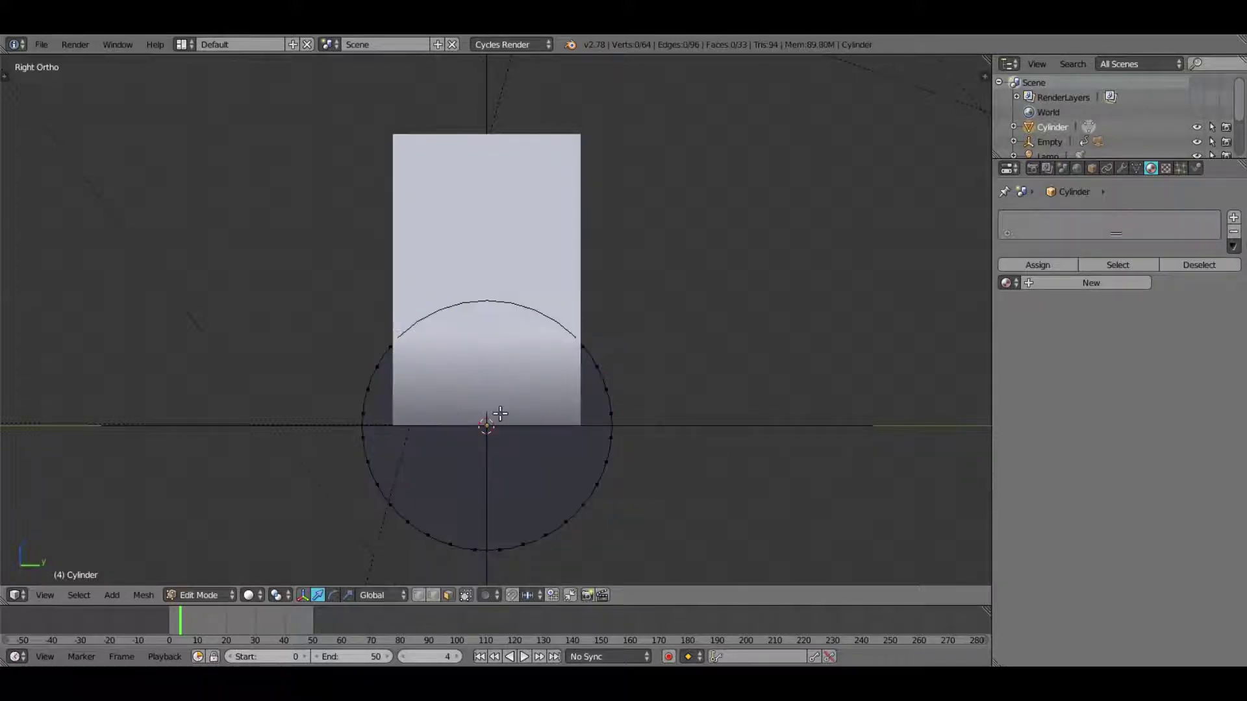
Step: Delete the cylinder's opposite end cap face and look at the mesh in front orthographic view
right_click(500, 414)
middle_click_drag(502, 411, 476, 401)
key("x")
left_click(503, 410)
key("KP_1")
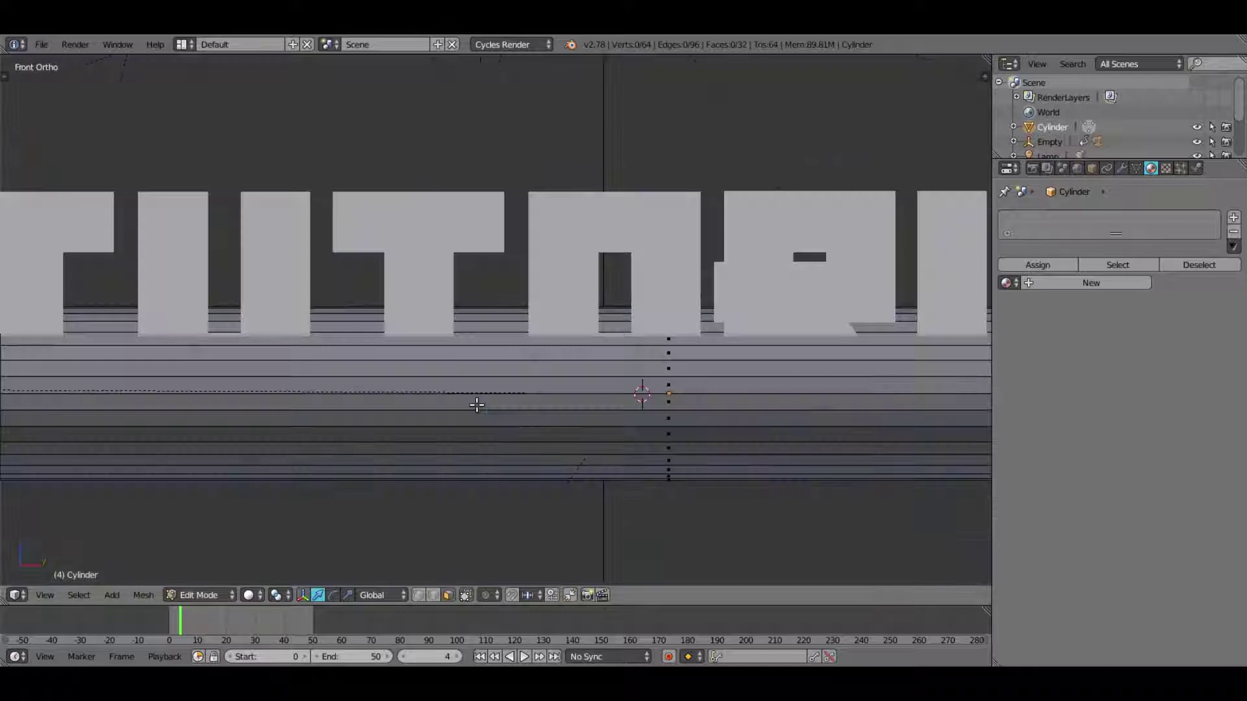
Step: Try to box-select the lower half of the cylinder's faces in the right orthographic view
key("KP_3")
scroll(458, 404, "up", 2)
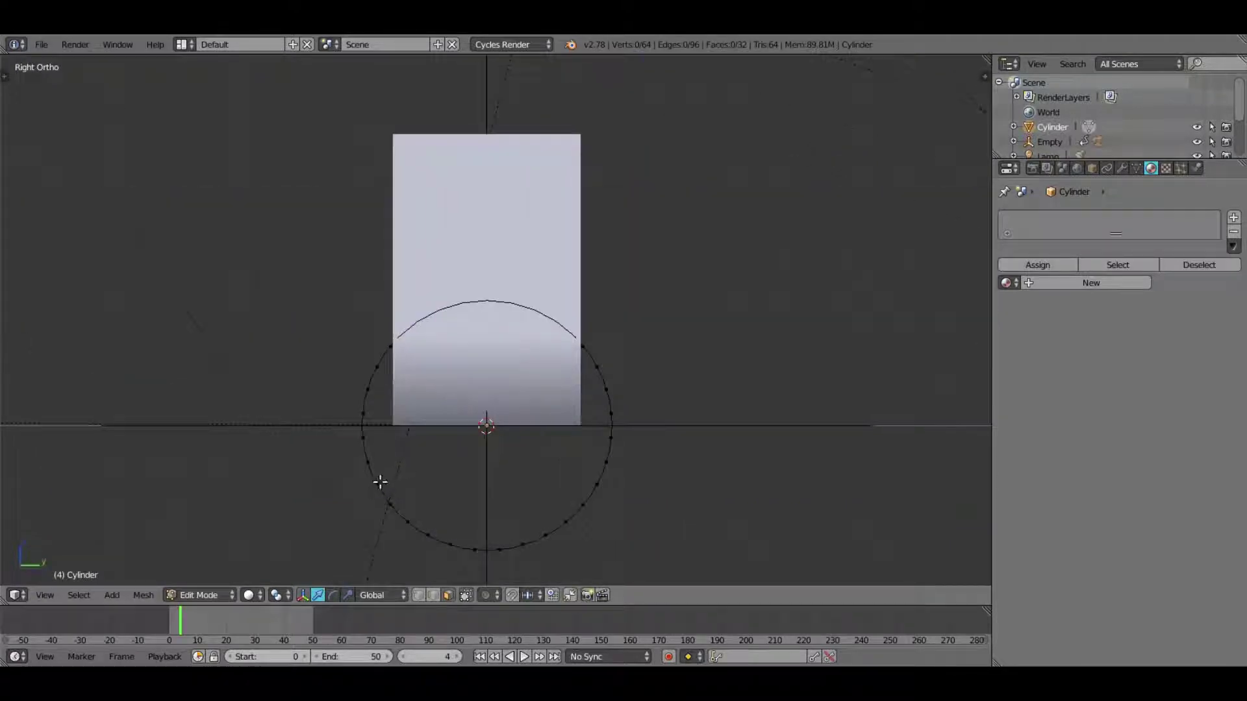
key("b")
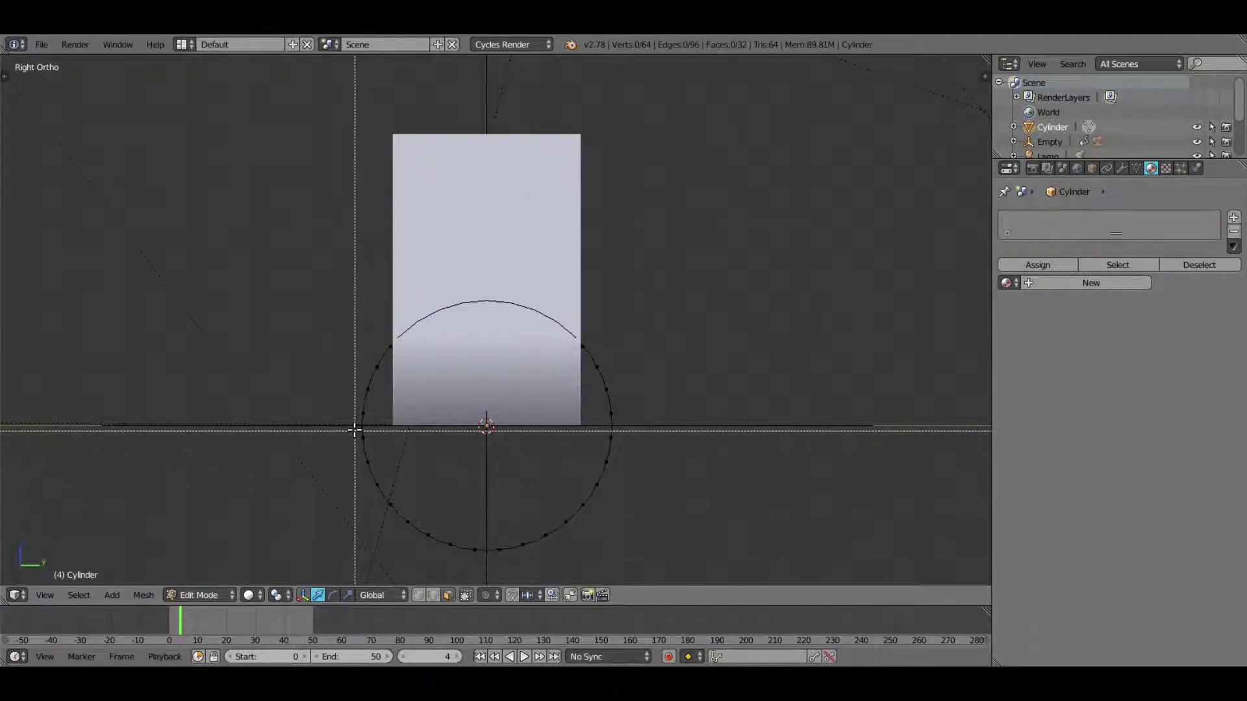
left_click_drag(353, 429, 687, 593)
Step: Delete the cylinder's lower half and its upper faces behind the text, keeping only the curved quarter strip along the text's front
middle_click_drag(369, 497, 400, 495)
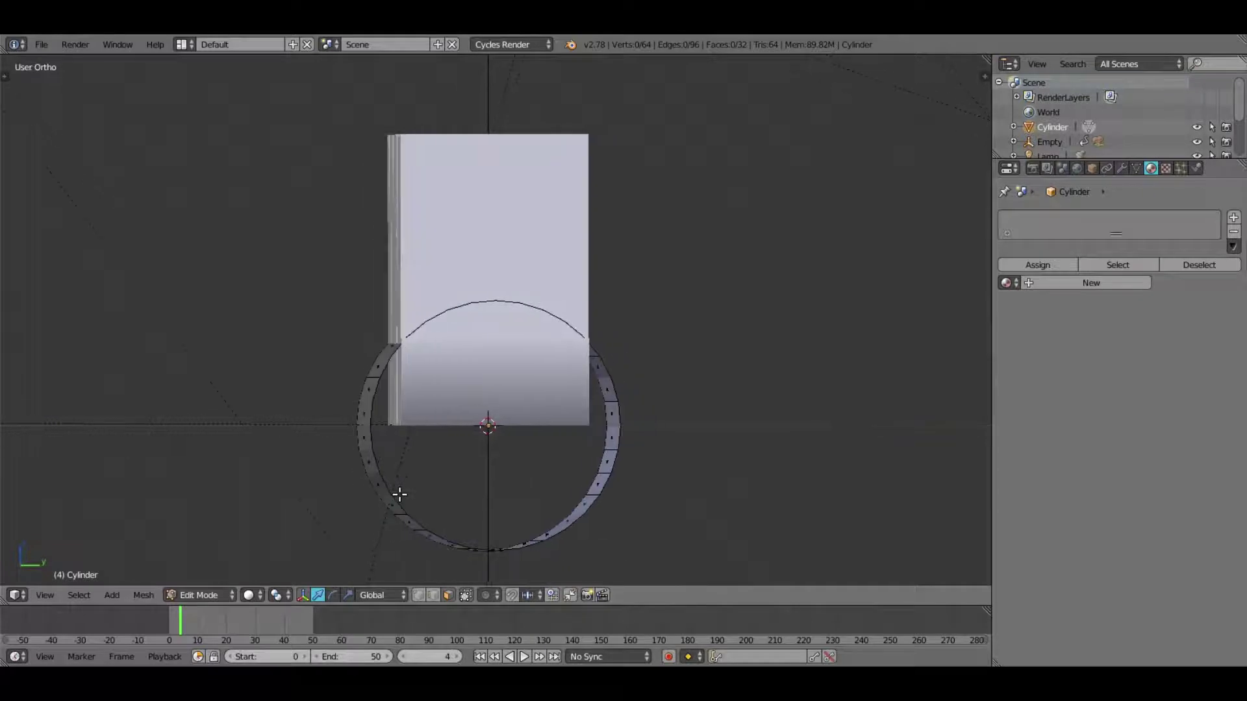
middle_click_drag(365, 445, 361, 437)
key("b")
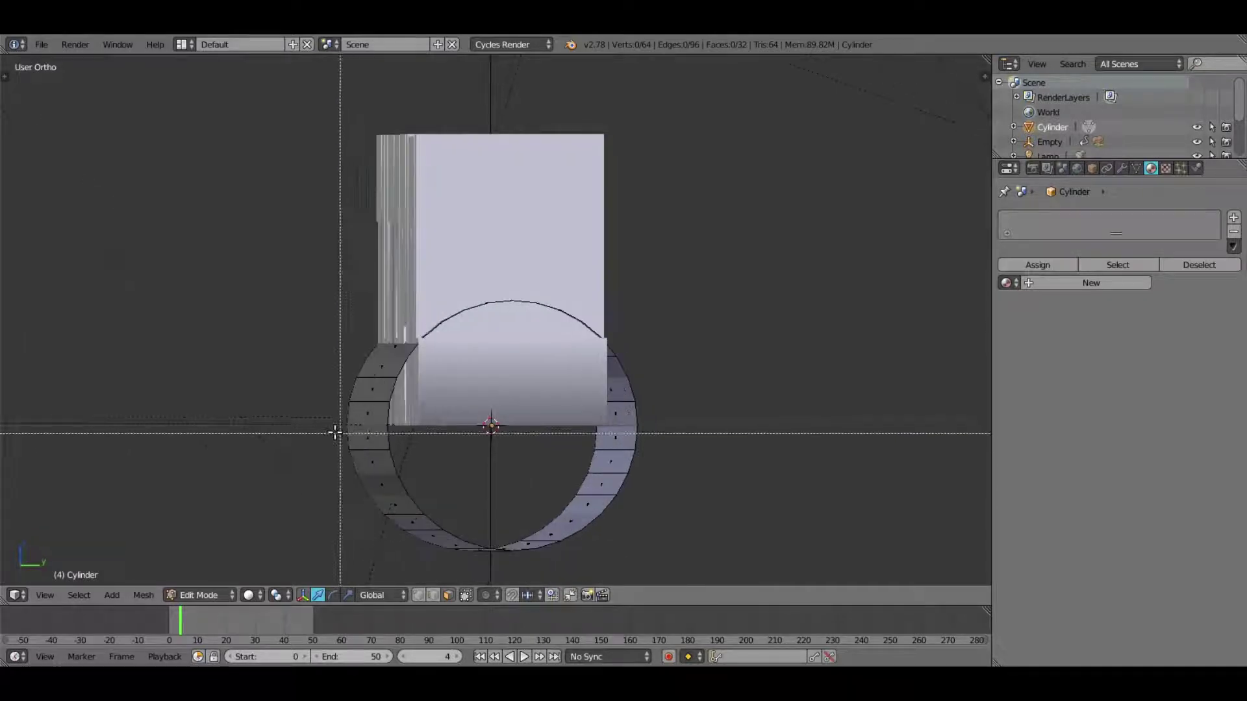
left_click_drag(334, 431, 704, 548)
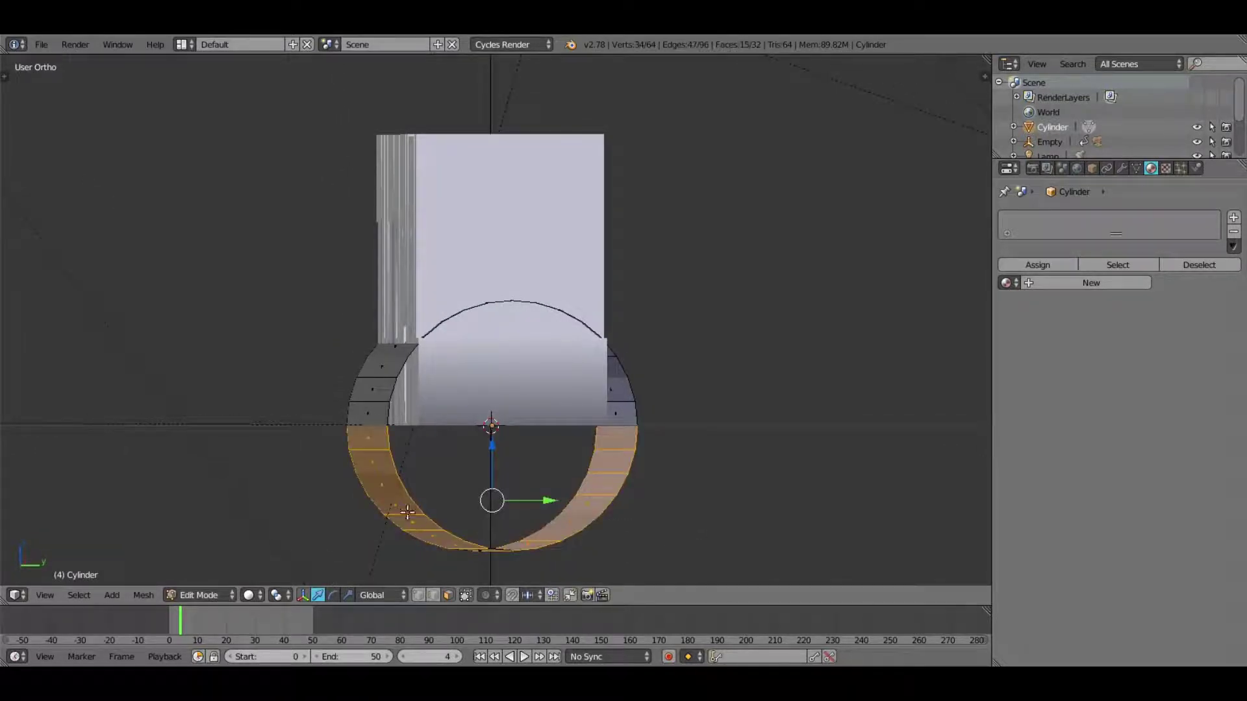
key("b")
middle_click_drag(384, 503, 615, 584)
key("b")
middle_click_drag(363, 468, 737, 585)
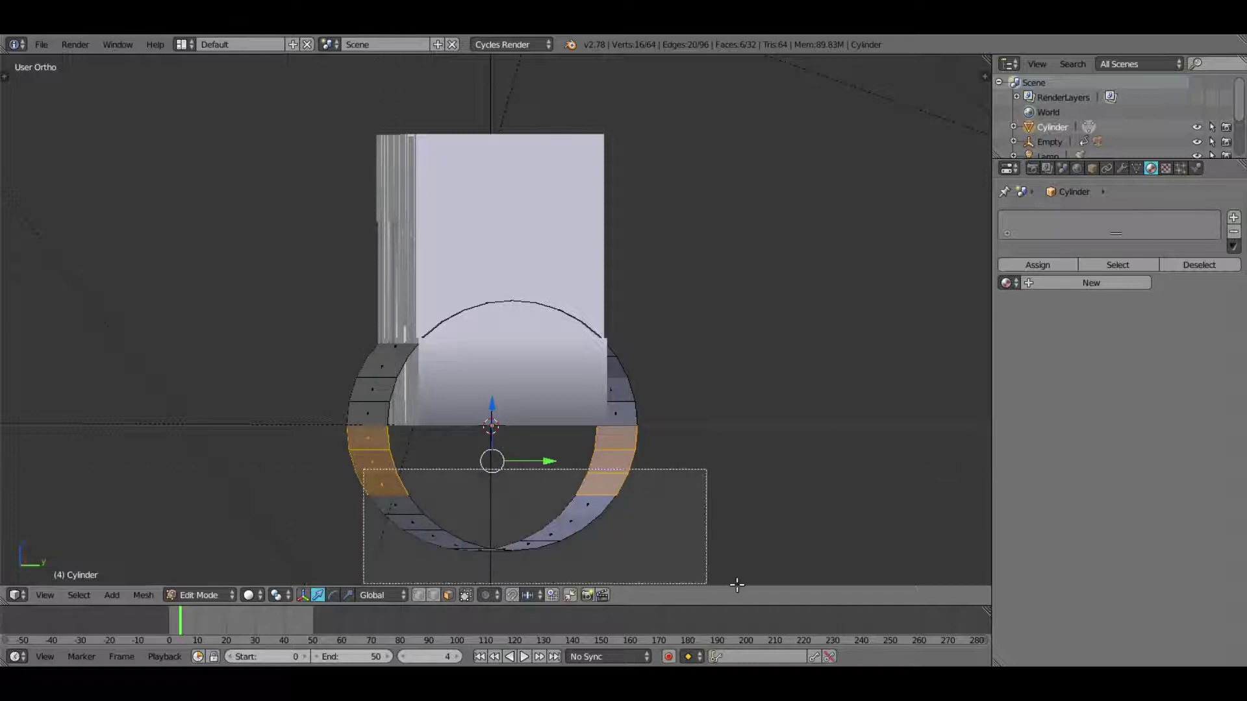
left_click_drag(737, 584, 737, 586)
key("KP_3")
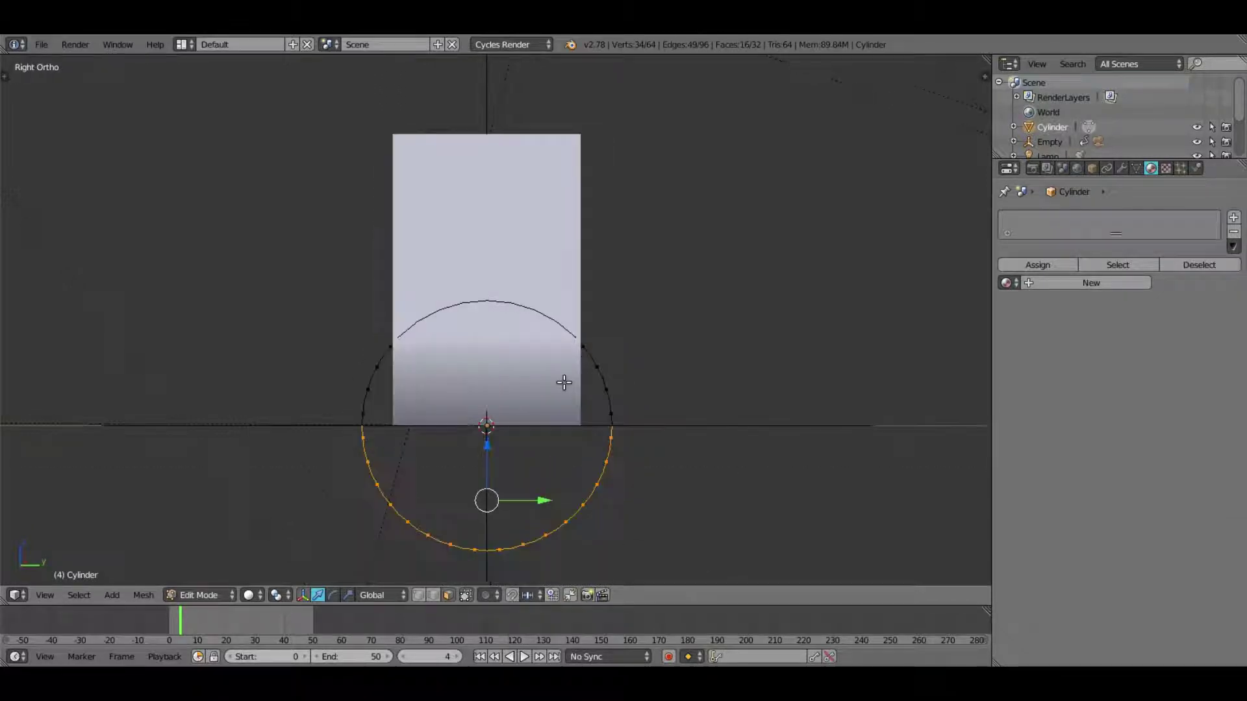
middle_click_drag(573, 383, 661, 382)
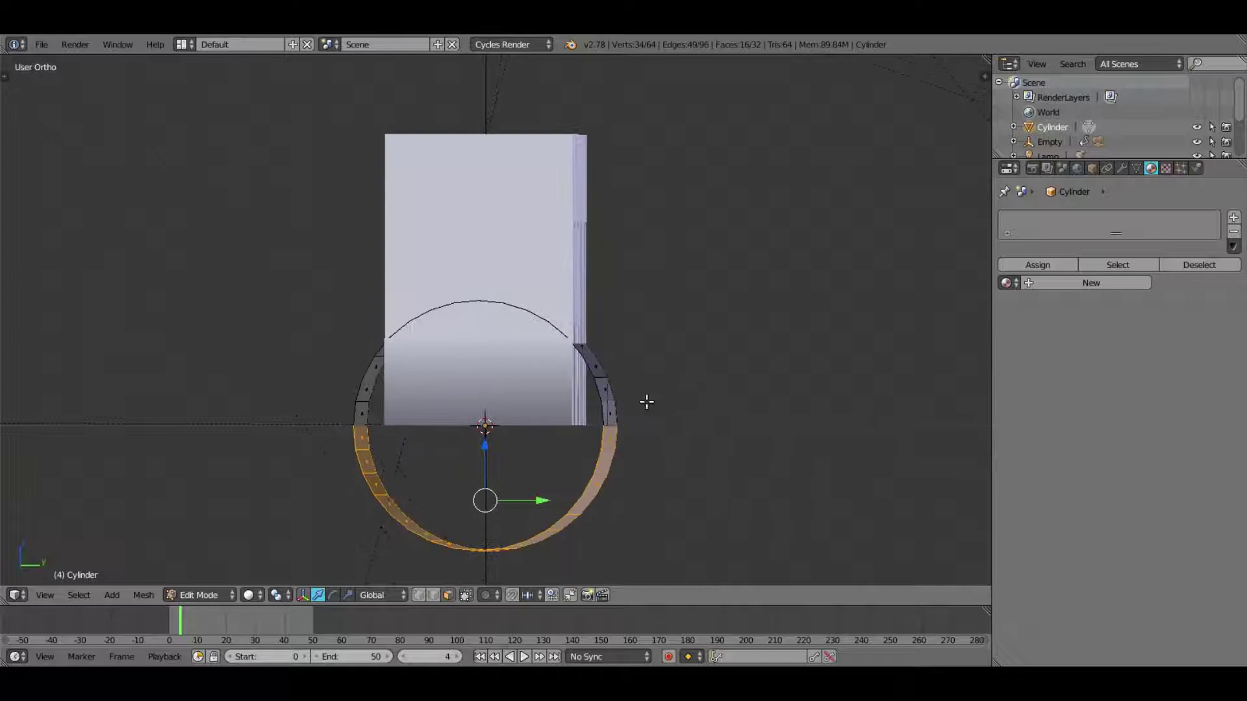
key("b")
left_click_drag(678, 423, 415, 251)
middle_click_drag(415, 251, 473, 278)
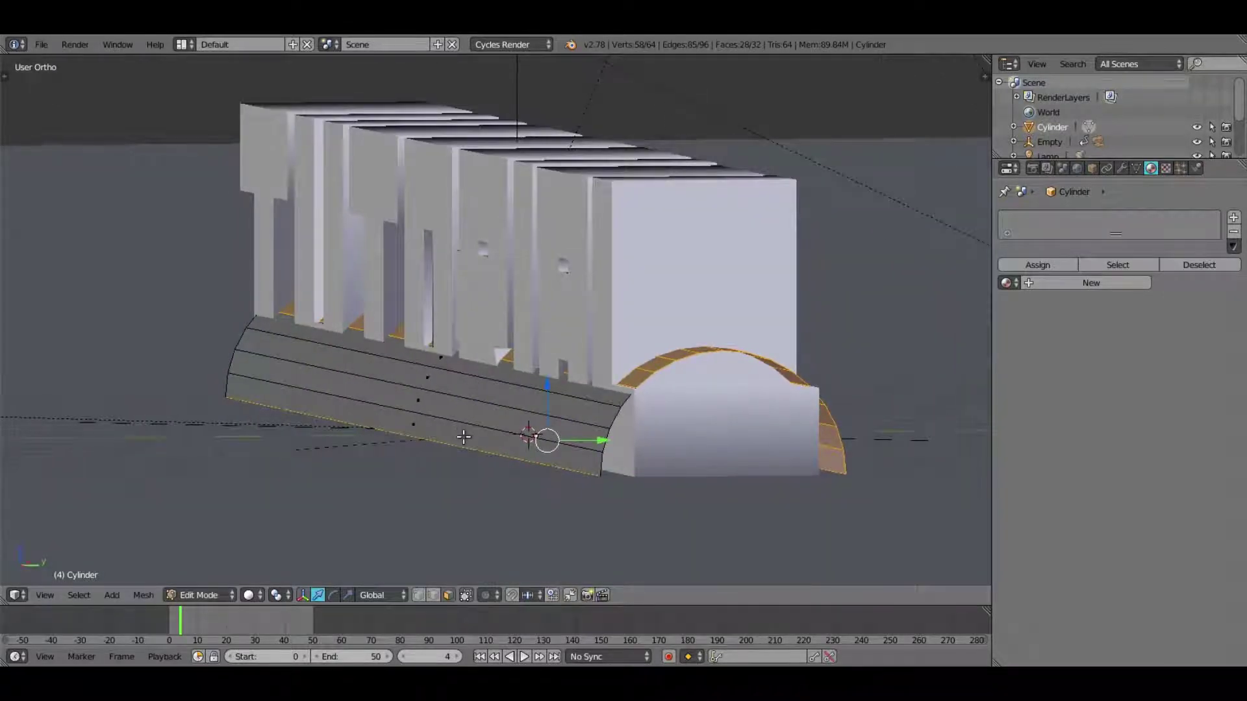
key("x")
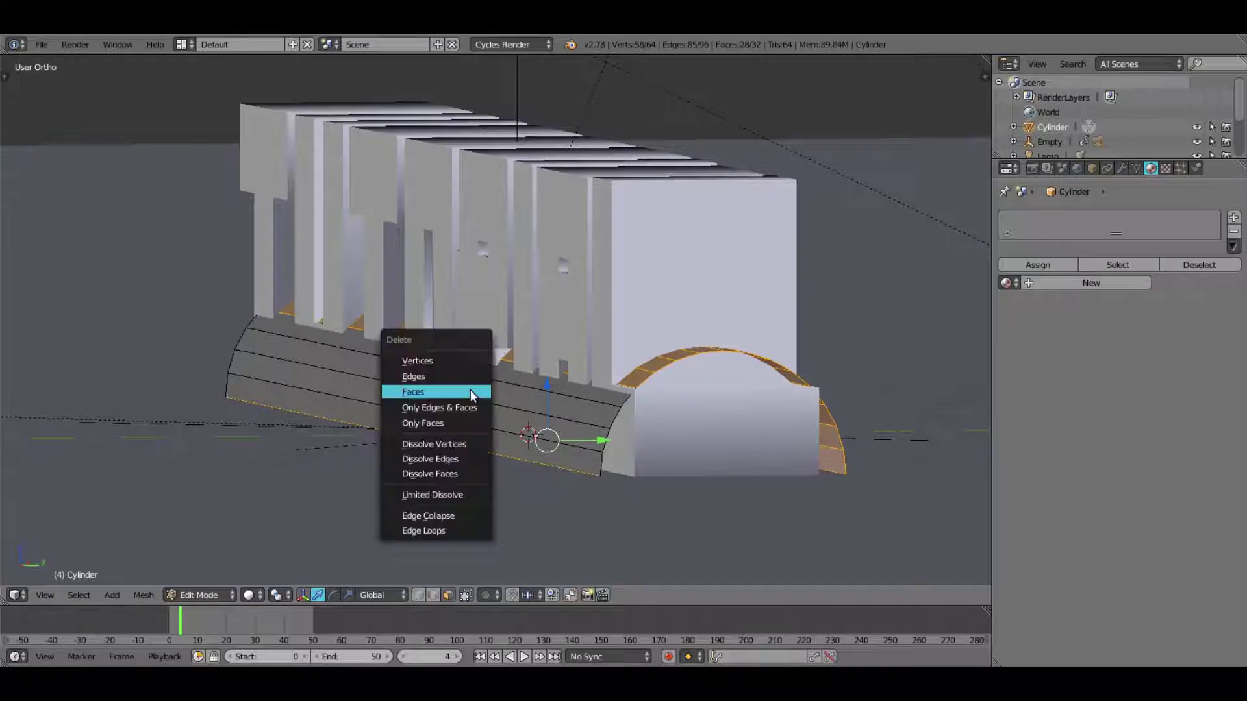
left_click(470, 389)
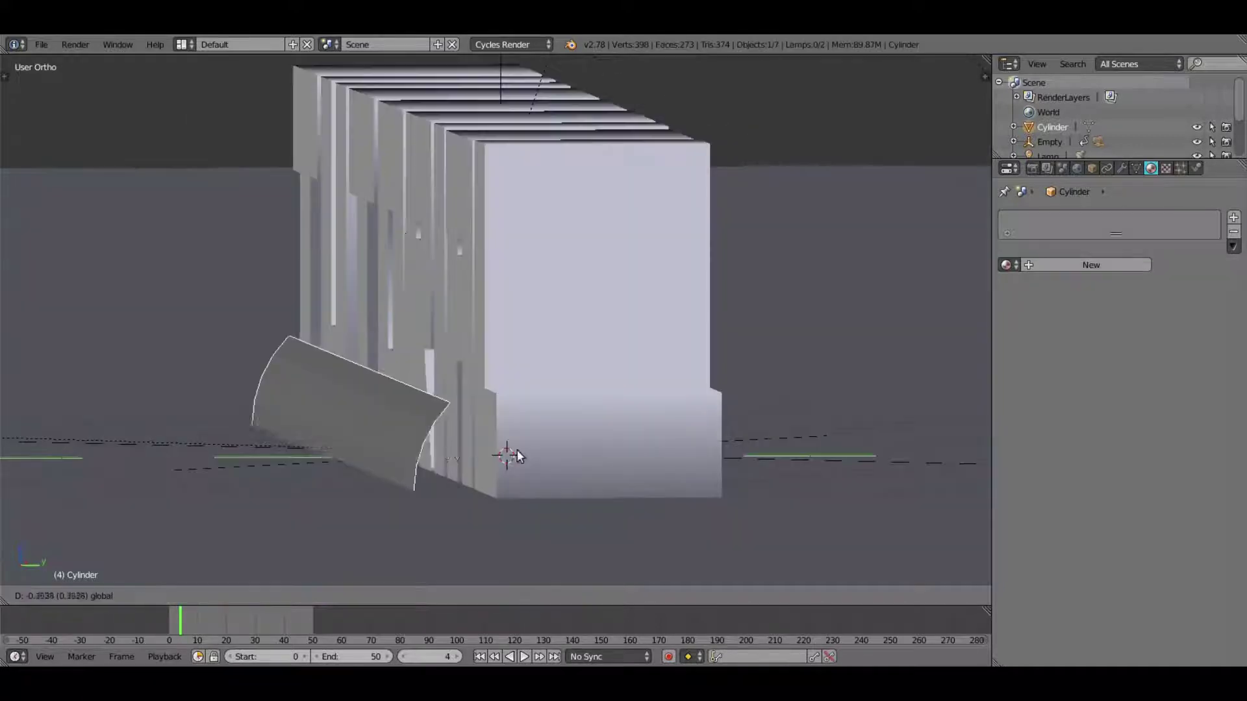
Step: In object mode, move the curved strip out in front of the text and scale it down to a thin strip
left_click_drag(517, 450, 498, 465)
key("s")
left_click(636, 444)
key("s")
left_click(570, 422)
Step: Scale the strip along the X axis until it spans the full length of the text
middle_click_drag(497, 465, 615, 485)
scroll(538, 465, "down", 4)
scroll(701, 477, "down", 4)
key("s")
key("x")
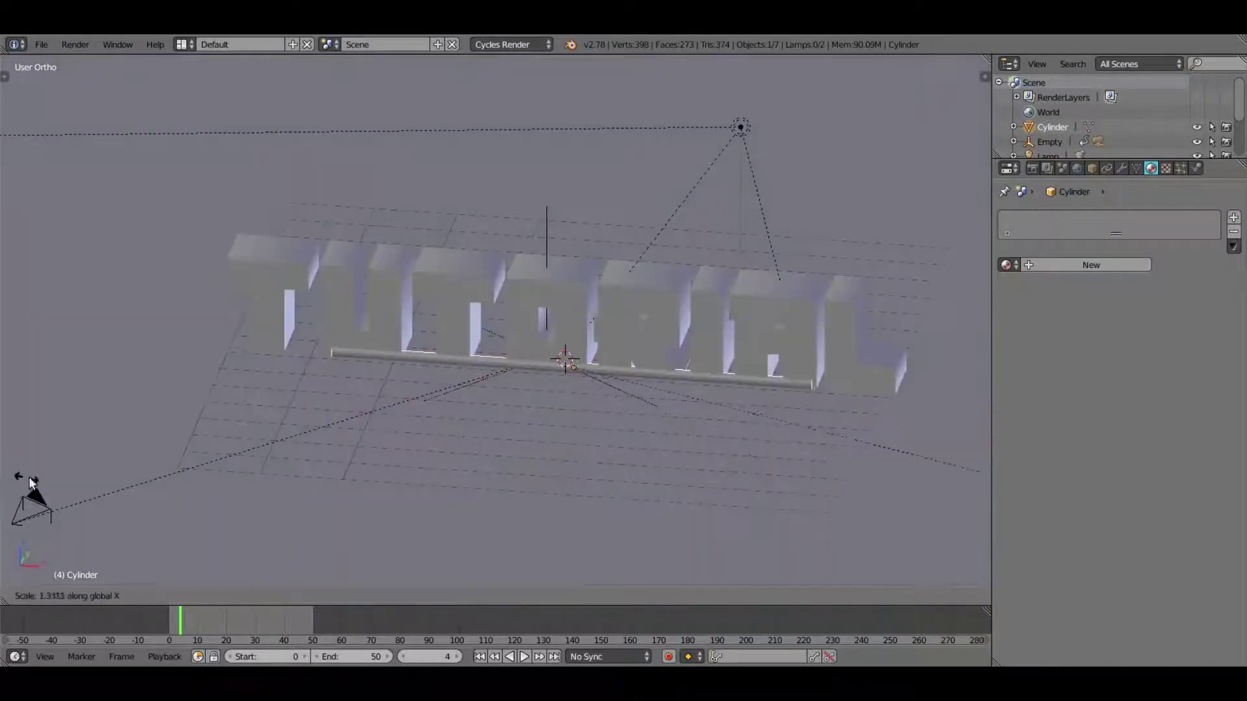
left_click(173, 466)
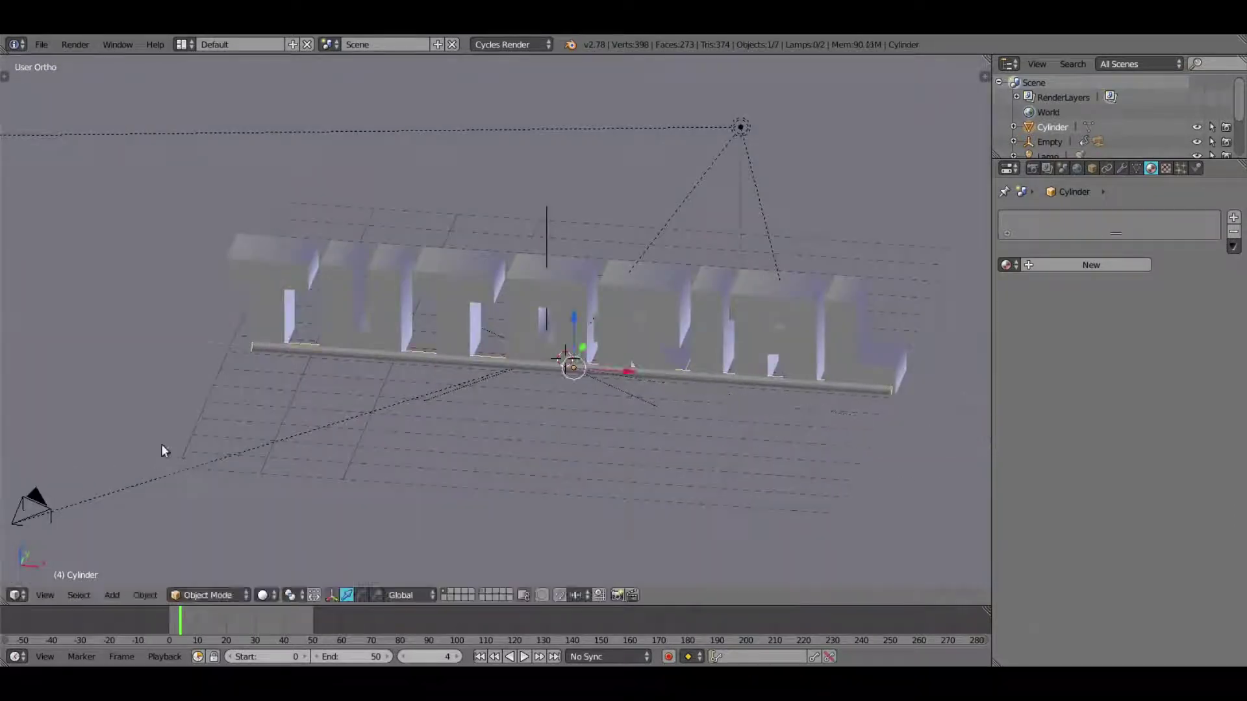
Step: Return to frame 0 and add a new particle system to the strip
middle_click_drag(161, 443, 539, 354)
scroll(536, 317, "up", 3)
left_click(1181, 168)
scroll(679, 403, "down", 2)
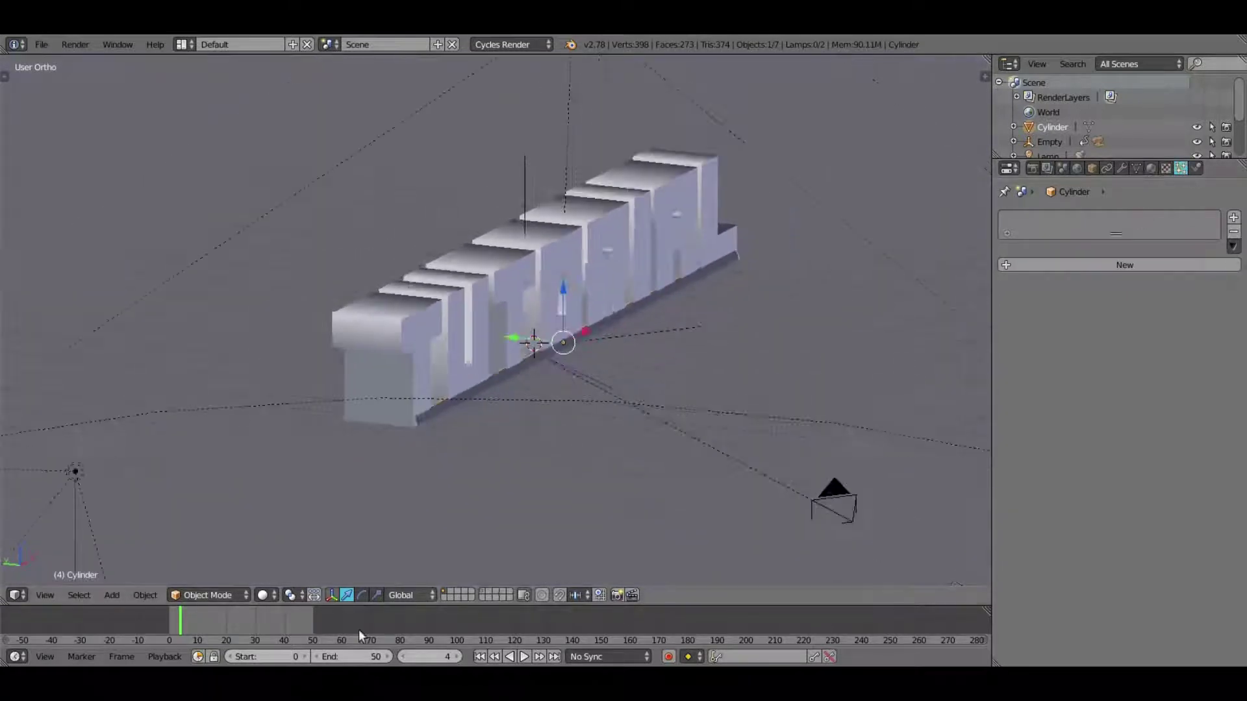
left_click(480, 657)
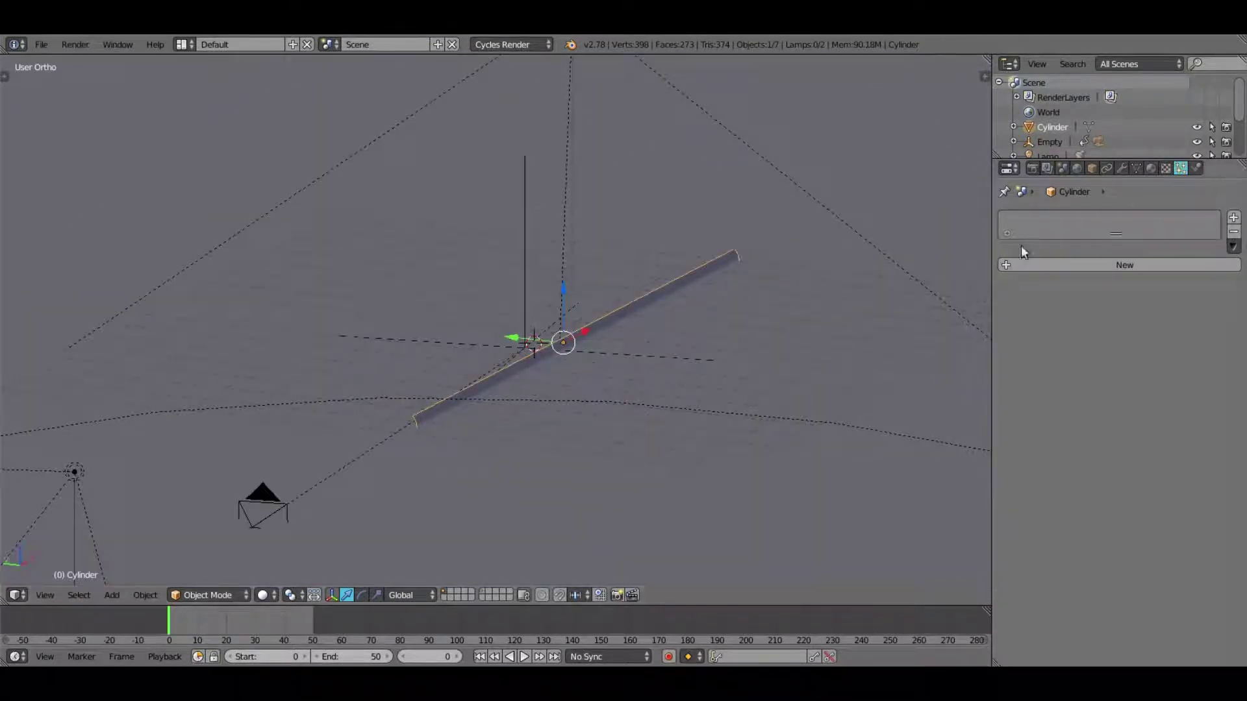
scroll(706, 330, "up", 1)
mouse_move(706, 330)
middle_mouse_down()
mouse_move(641, 326)
mouse_move(676, 345)
mouse_move(708, 335)
middle_mouse_up()
left_click(1120, 265)
Step: Set the particle emission's start frame to 3 and preview the animation
scroll(1075, 461, "down", 12)
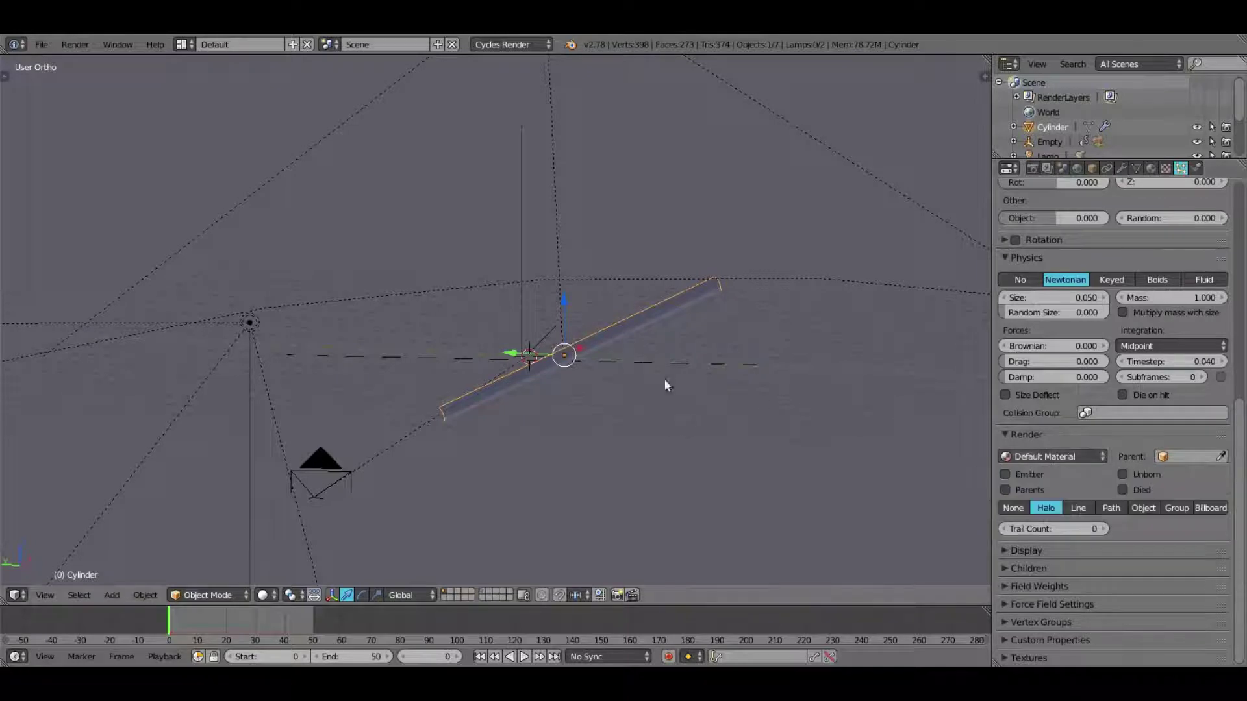
middle_click_drag(688, 303, 713, 359)
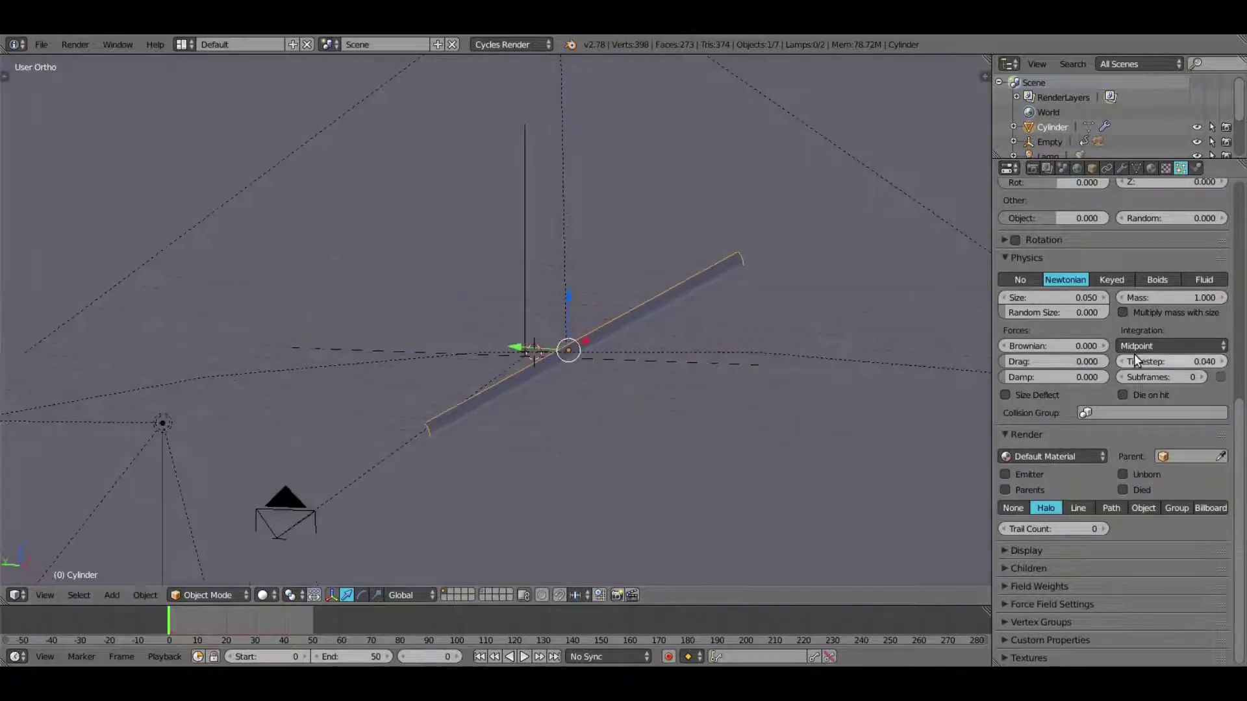
scroll(1136, 364, "up", 12)
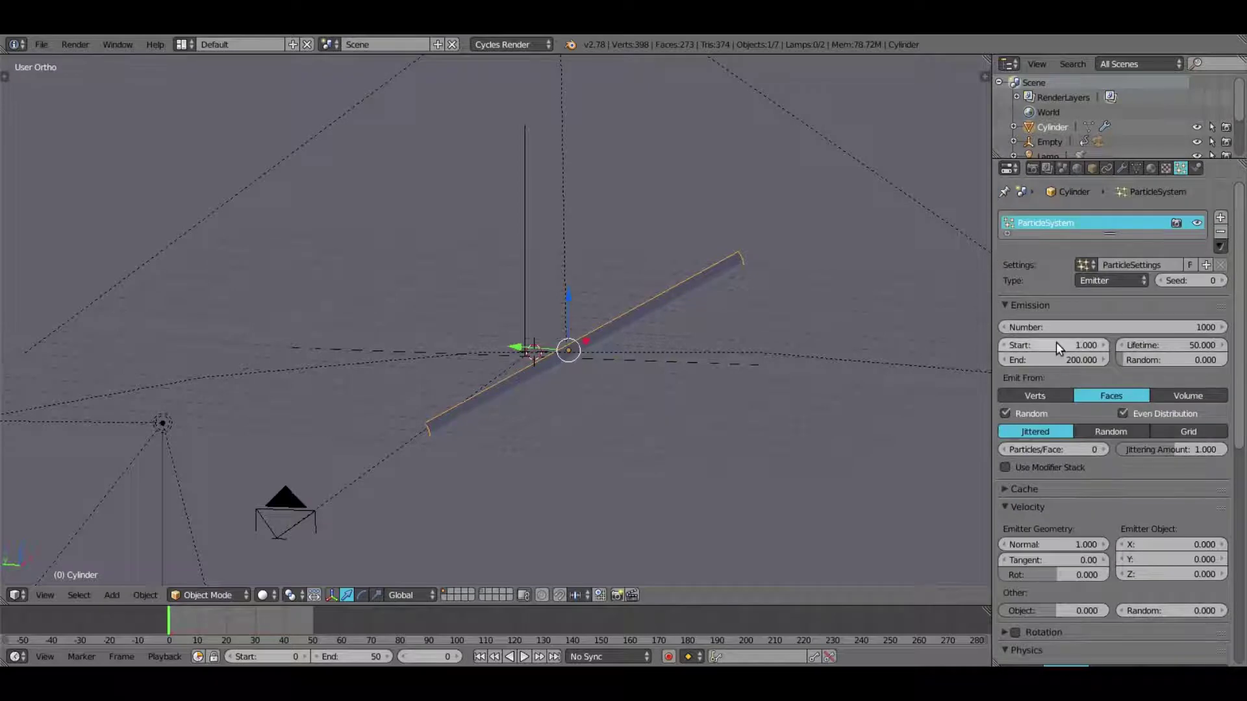
left_click(1060, 344)
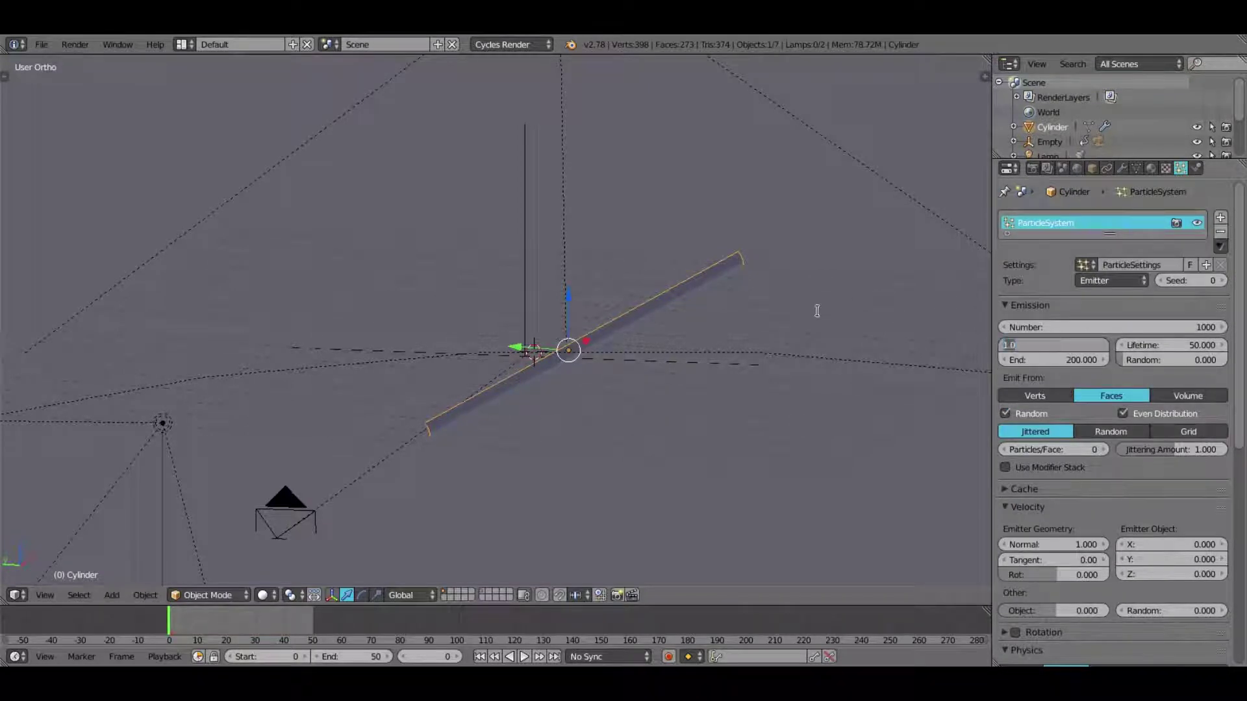
type("3")
key("Return")
key("alt+a")
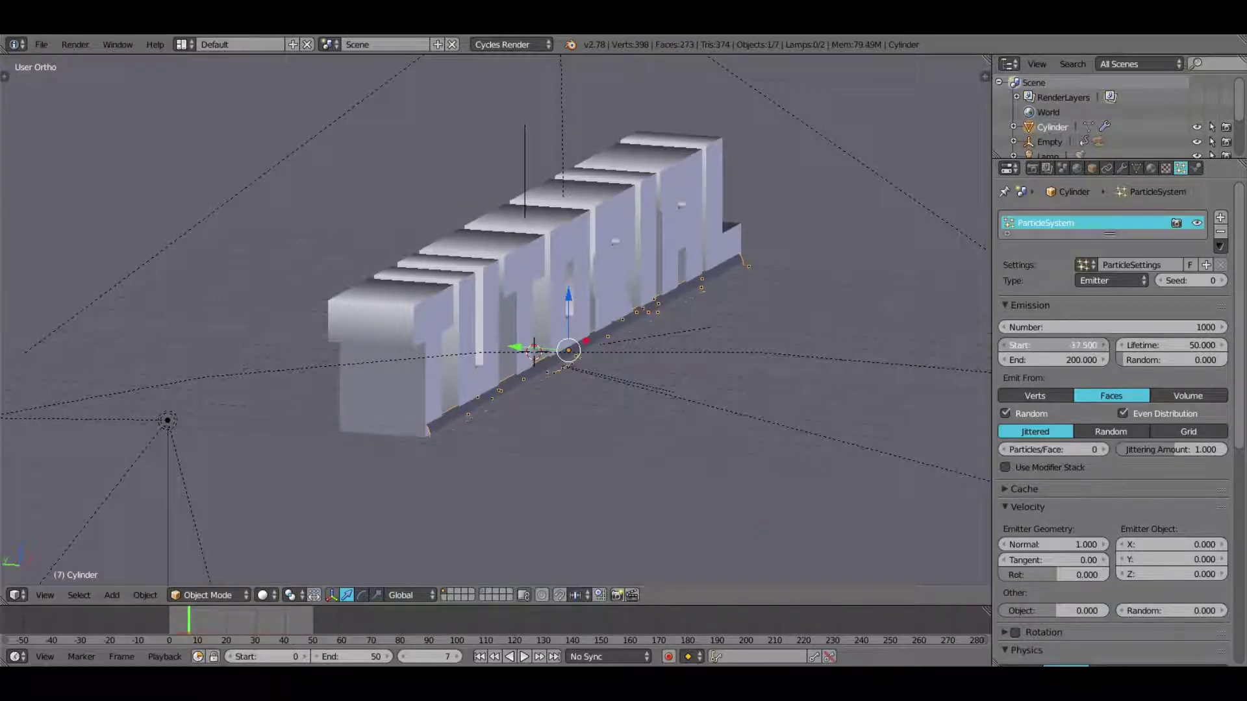
Step: Set the particle emission to start at frame 2 and end at frame 3
left_click_drag(1083, 340, 1083, 340)
type("2")
key("Return")
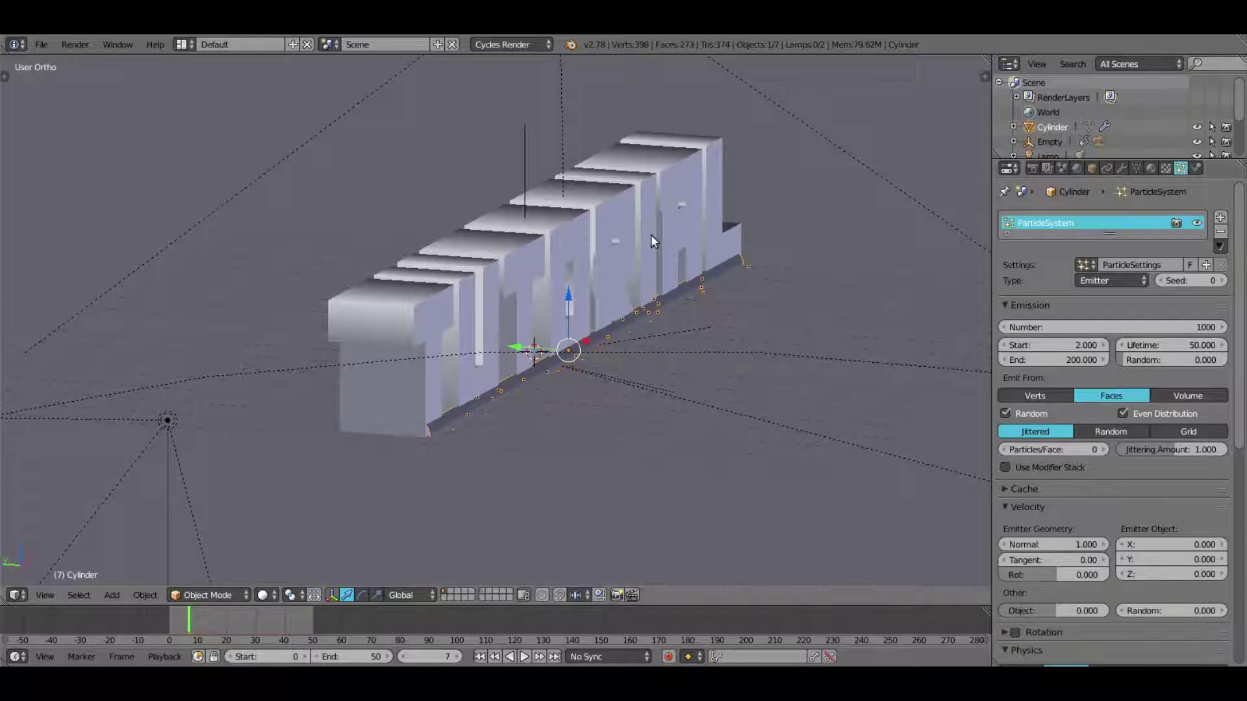
left_click(1052, 360)
type("3")
key("Return")
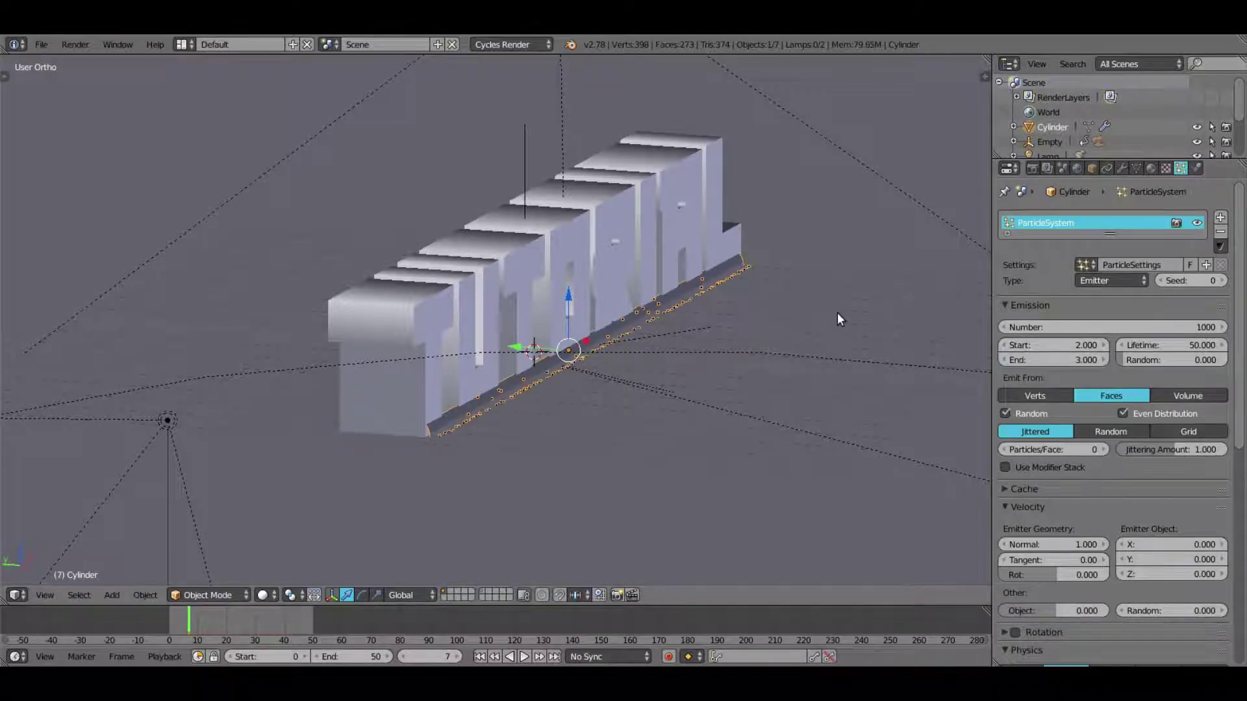
Step: Play the particle animation from the first frame, watch it from a low side angle, and pause it
left_click(480, 656)
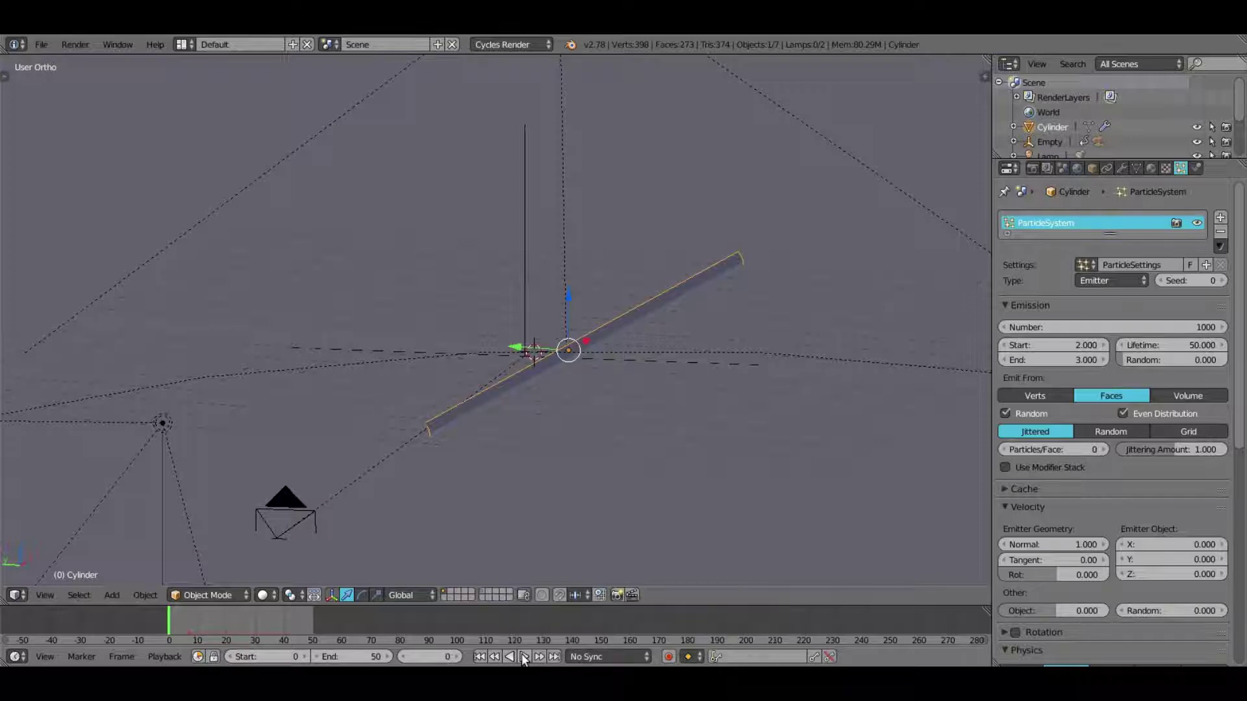
left_click(524, 656)
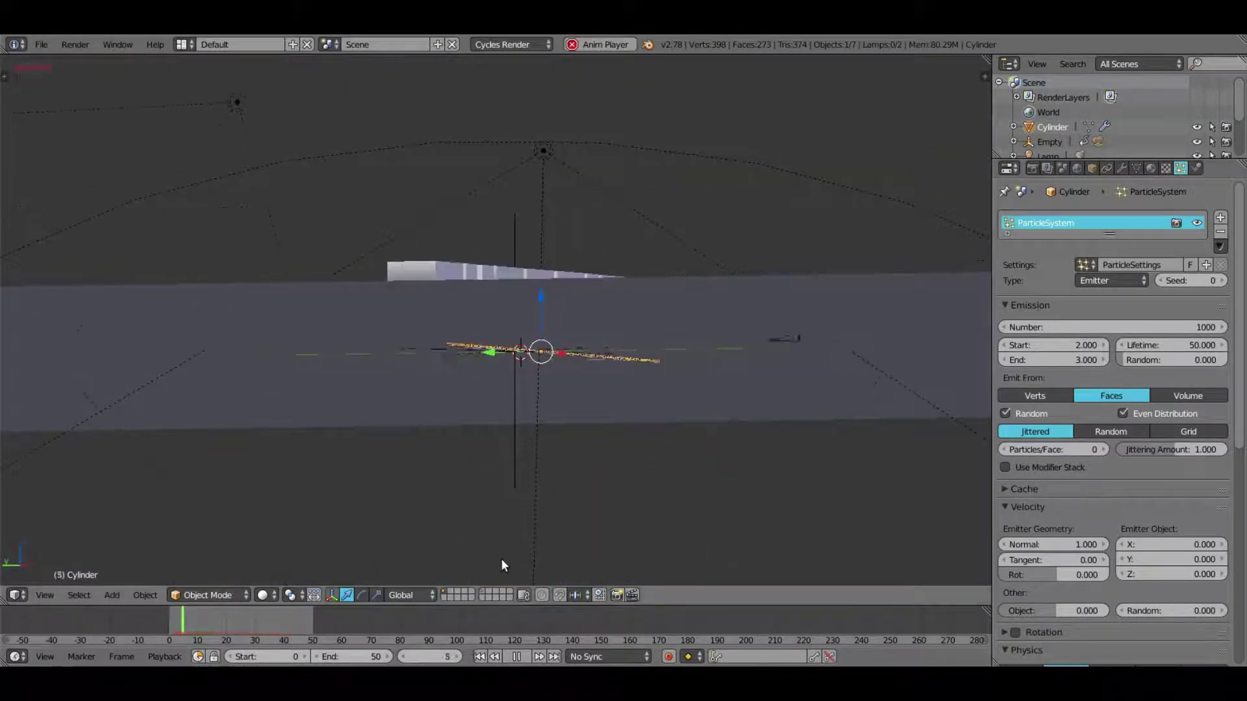
middle_click_drag(506, 543, 509, 579)
left_click(520, 654)
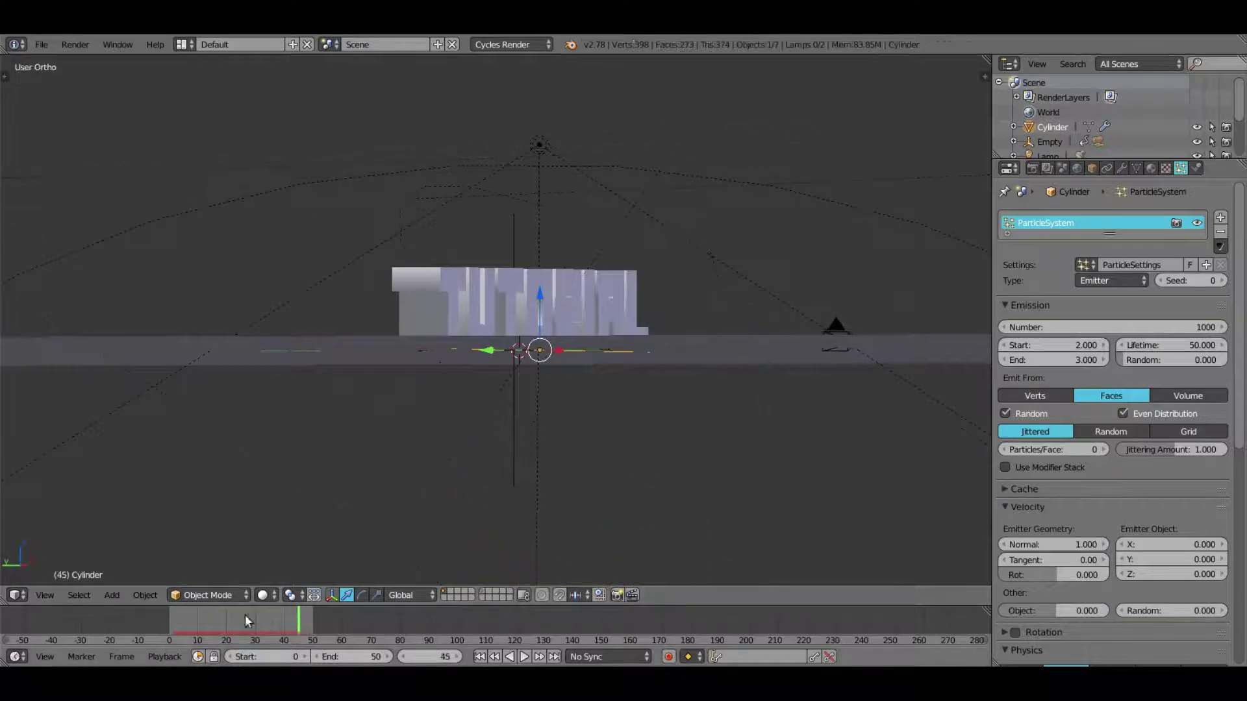
Step: Go to frame 11 and set the number of emitted particles to 100
left_click(202, 616)
left_click(1105, 324)
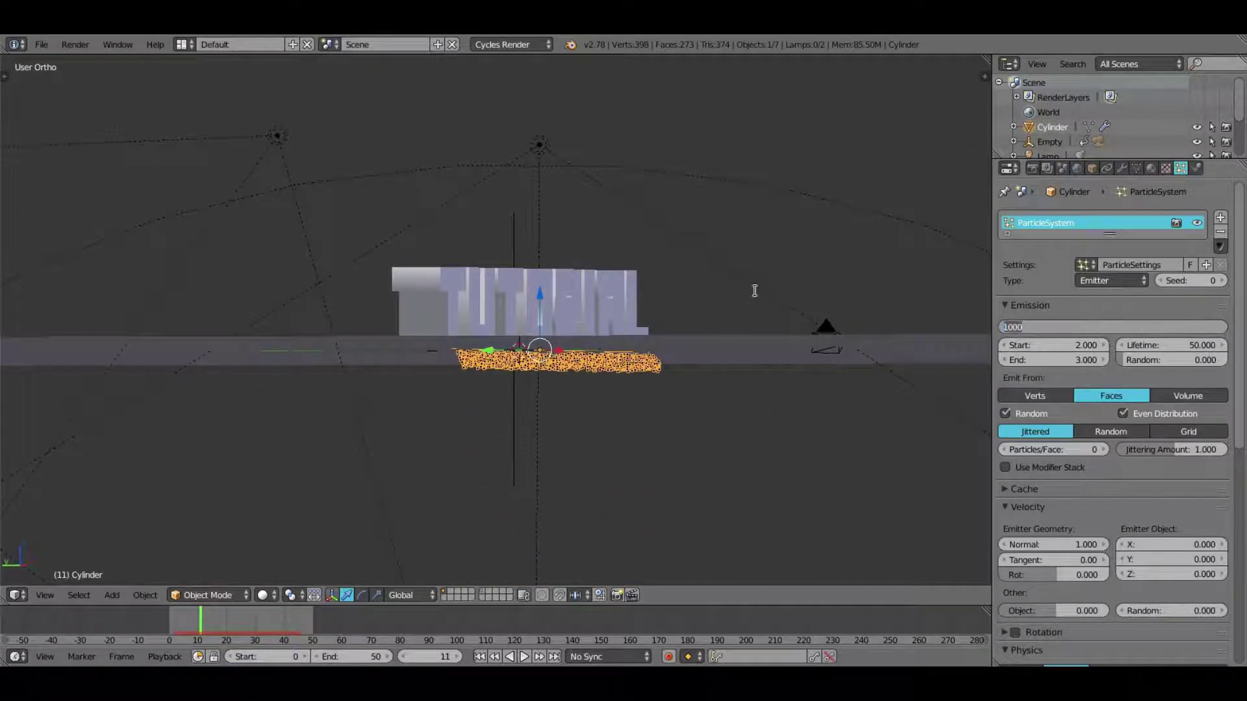
key("Return")
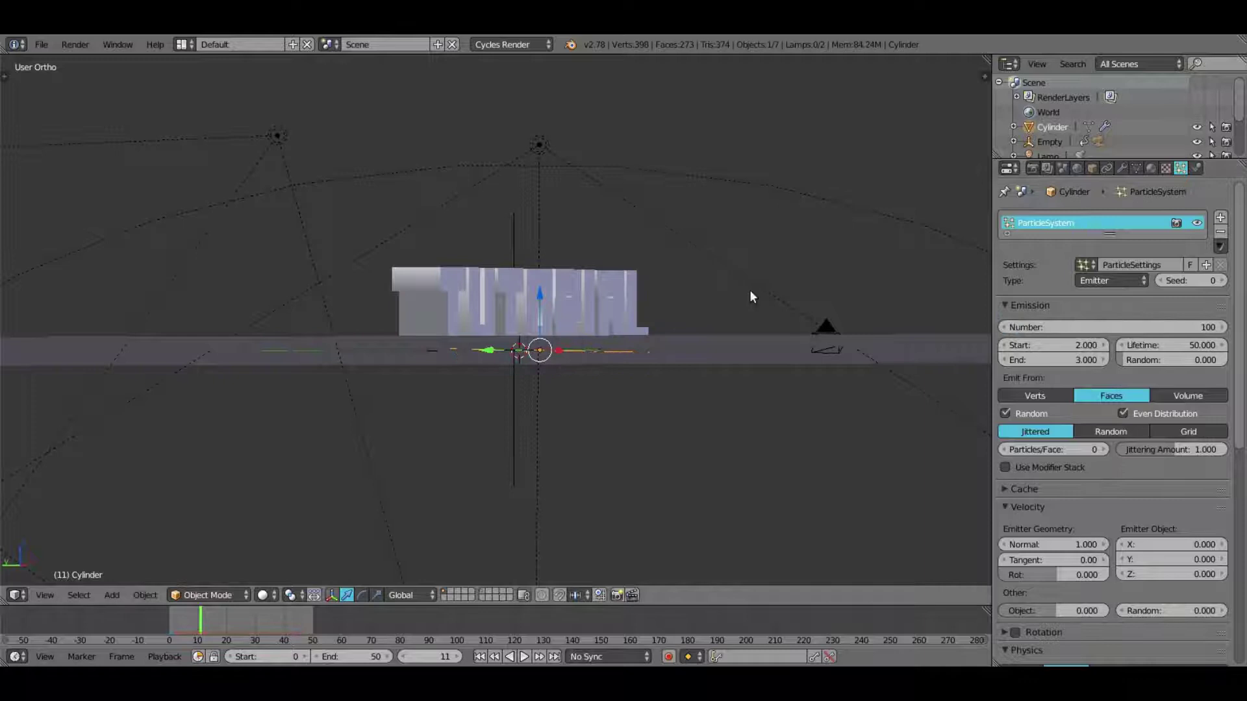
Step: Replay the animation from the start with the new particle count and pause it at frame 21 to check the particles' fall
middle_click_drag(747, 289, 655, 286)
left_click(480, 656)
left_click(524, 657)
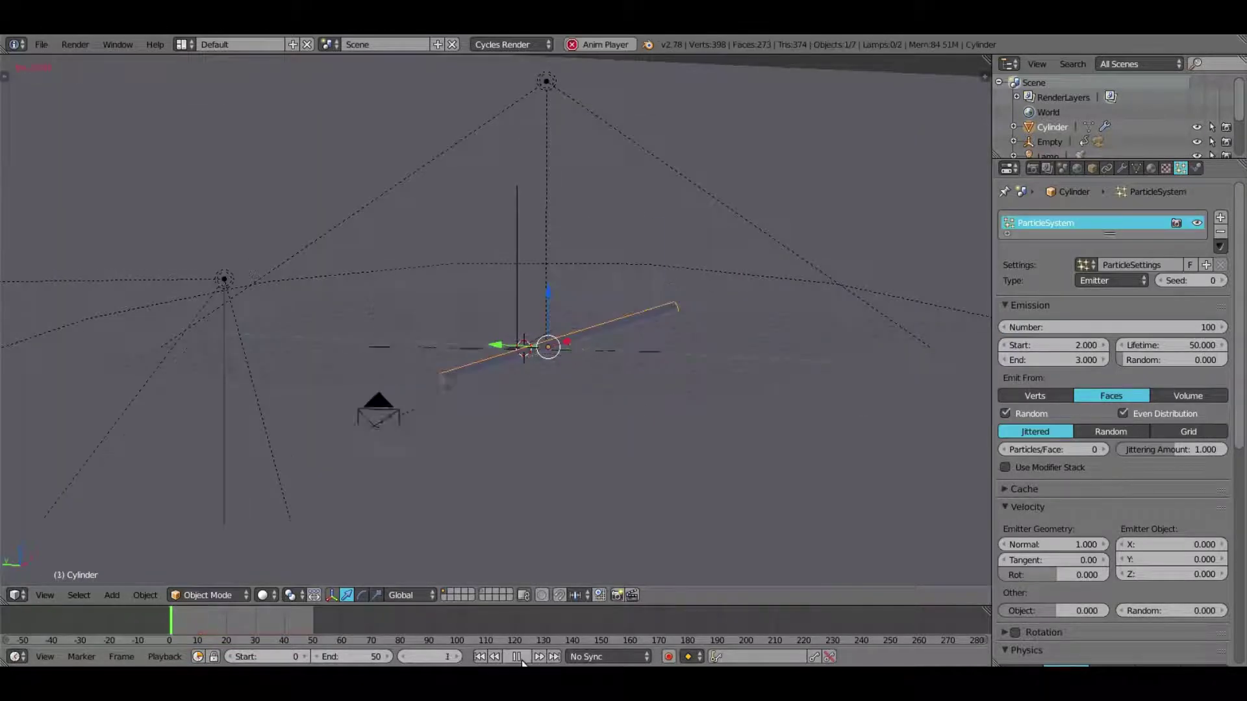
mouse_move(571, 583)
middle_mouse_down()
mouse_move(574, 546)
mouse_move(566, 563)
middle_mouse_up()
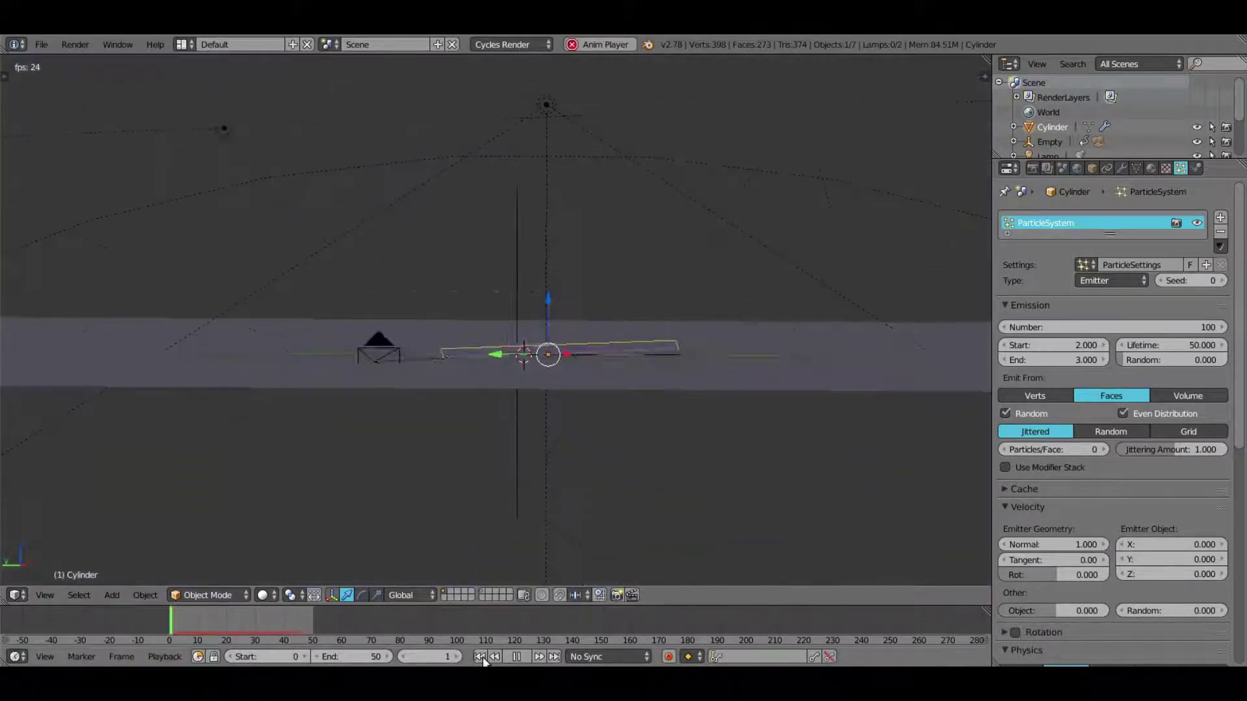
left_click(517, 656)
middle_click_drag(624, 468, 653, 411)
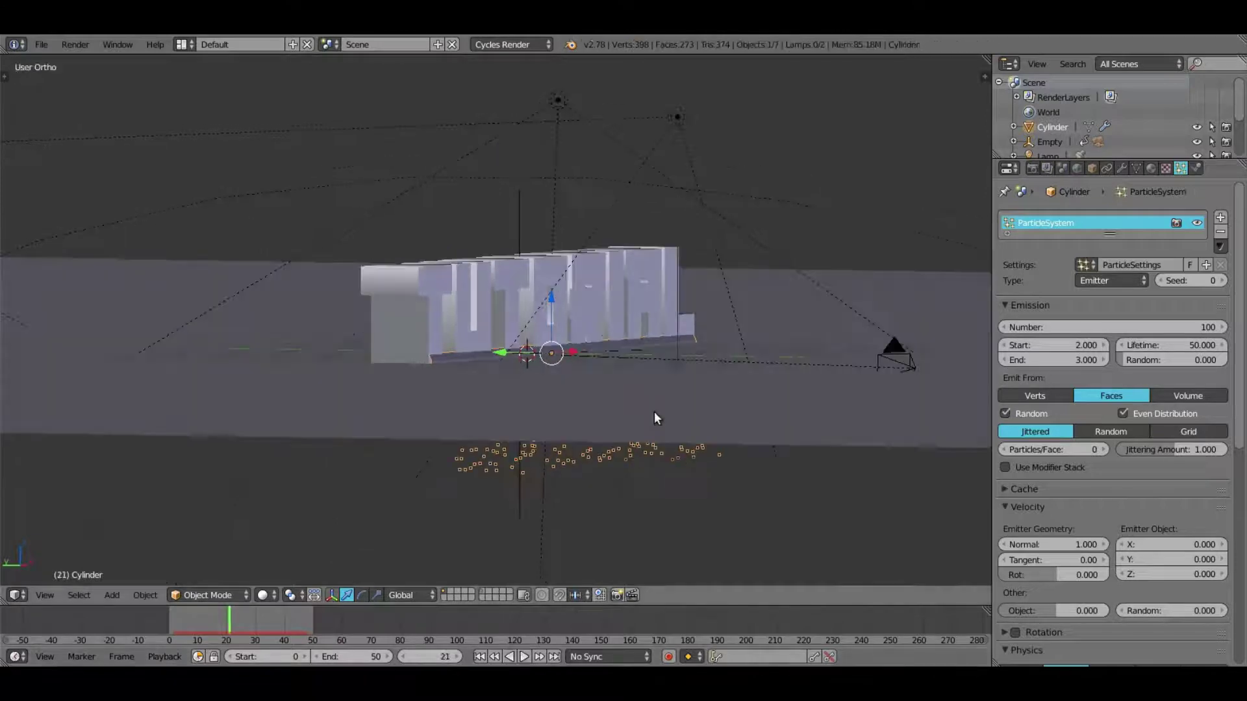
scroll(1084, 409, "down", 12)
scroll(1082, 429, "down", 2)
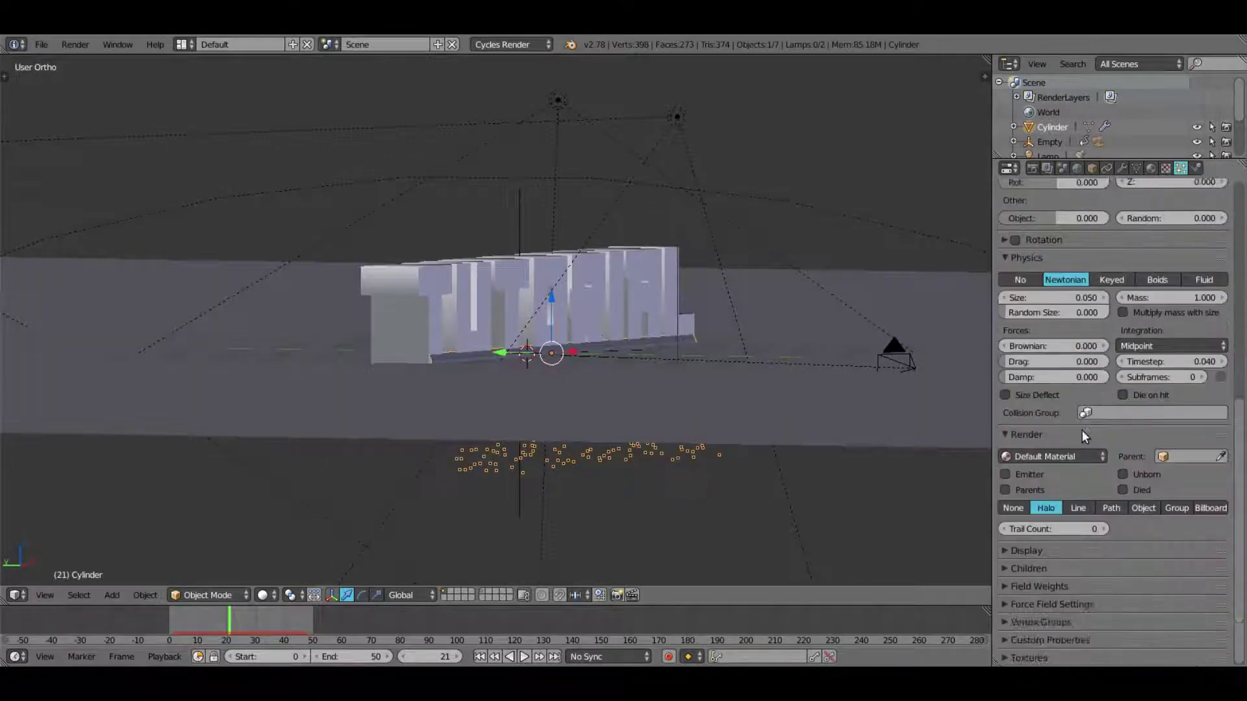
scroll(1082, 430, "up", 2)
scroll(1144, 345, "up", 3)
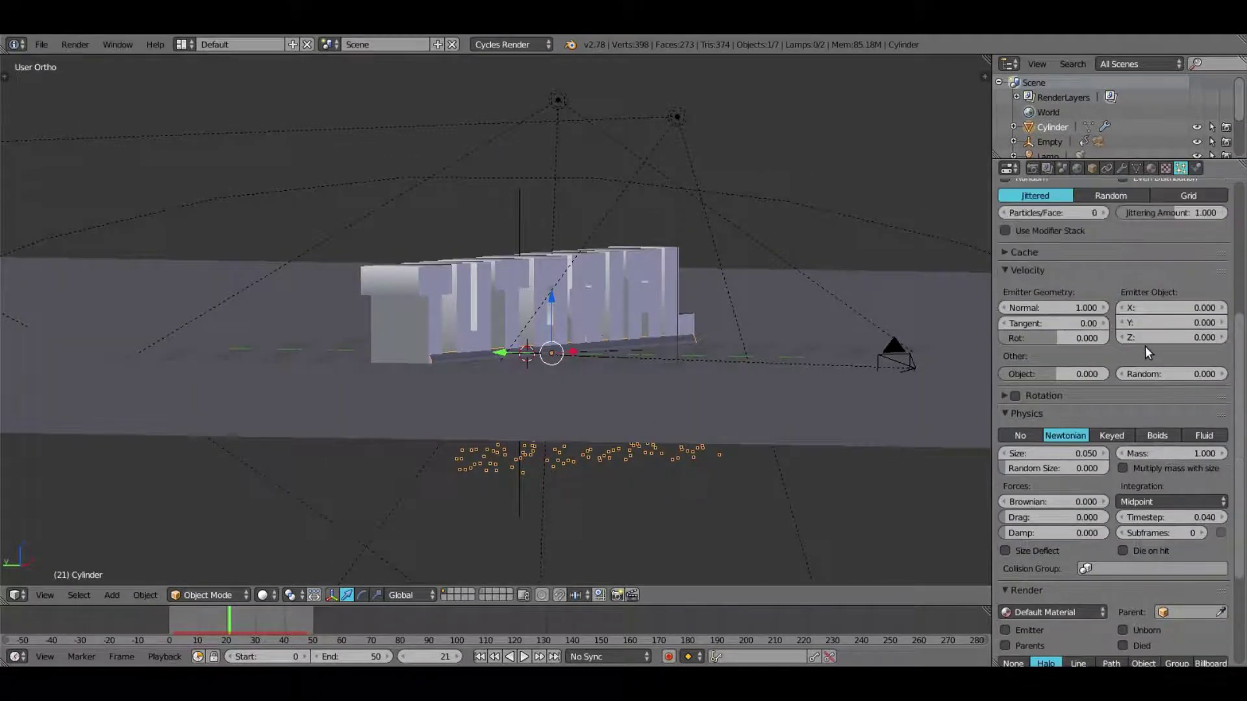
Step: Enable Collision physics on the ground plane and play the animation from the start
right_click(809, 313)
middle_click_drag(809, 314, 807, 336)
left_click(1198, 169)
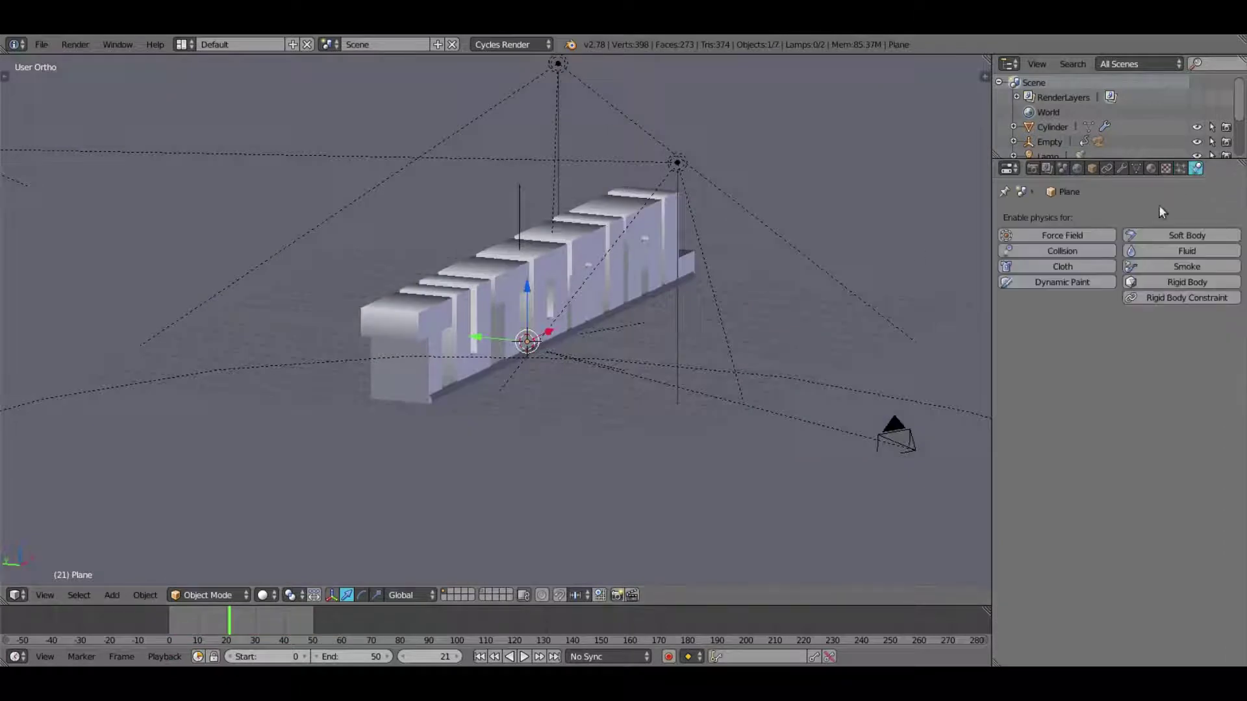
left_click(1071, 250)
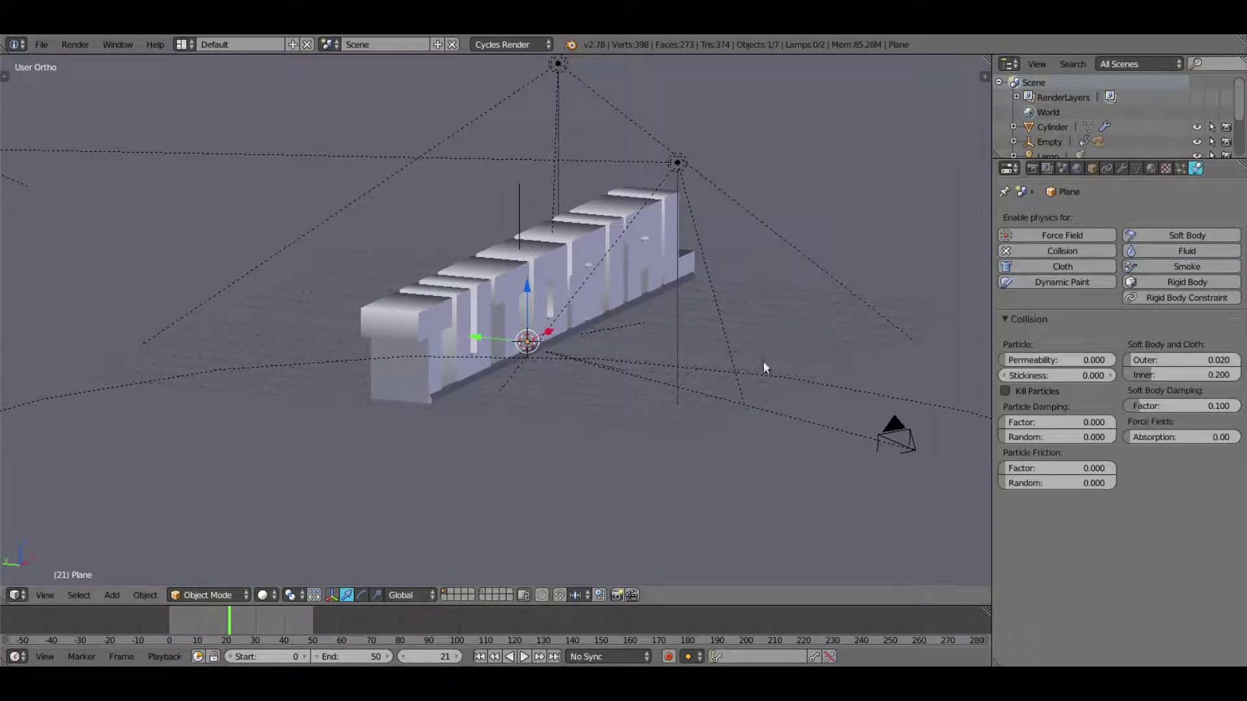
left_click(479, 657)
left_click(524, 657)
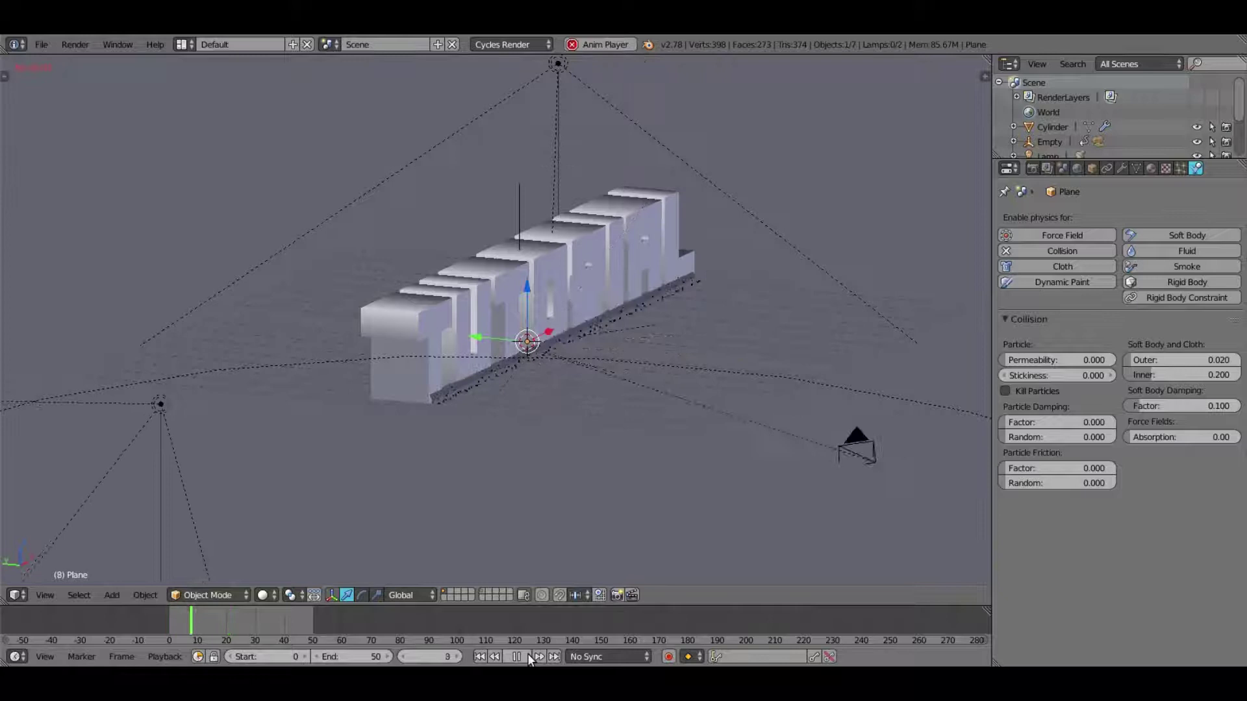
Step: Watch the particles hit the ground during playback, reselect the ground plane, and set its collision particle damping factor to 0.348
scroll(486, 379, "up", 2)
right_click(507, 412)
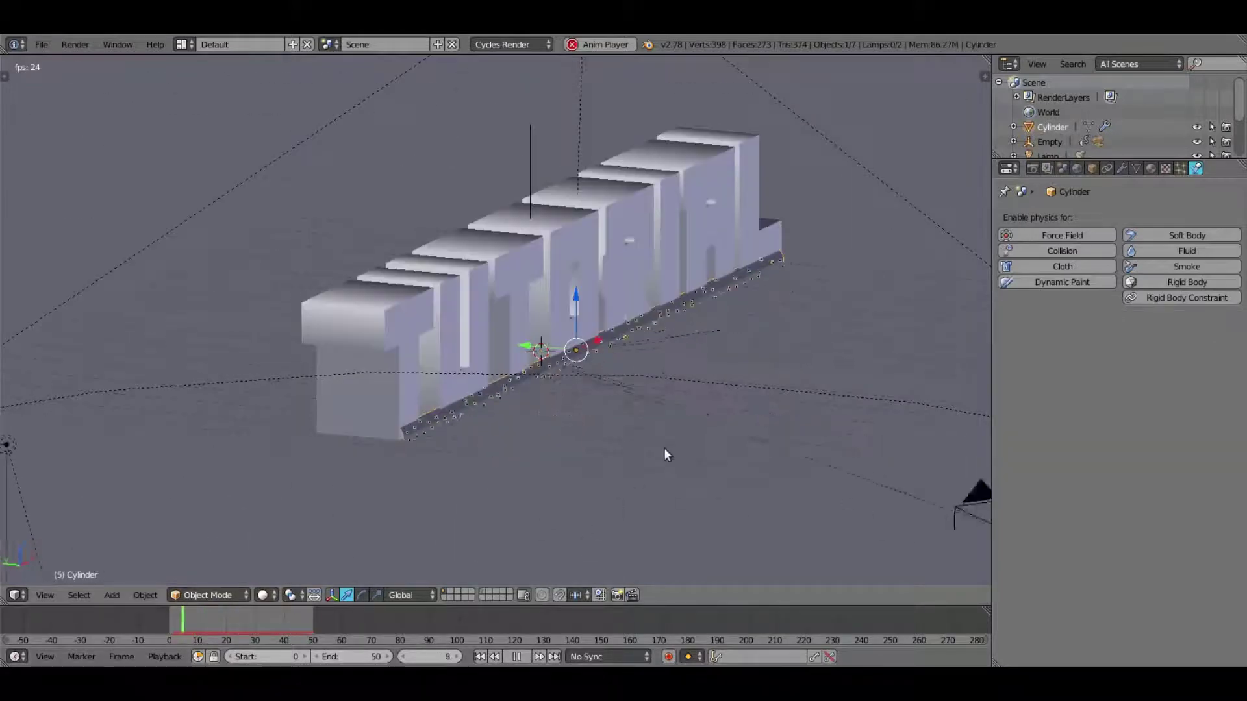
scroll(757, 296, "down", 1)
middle_click_drag(888, 352, 848, 366)
right_click(854, 368)
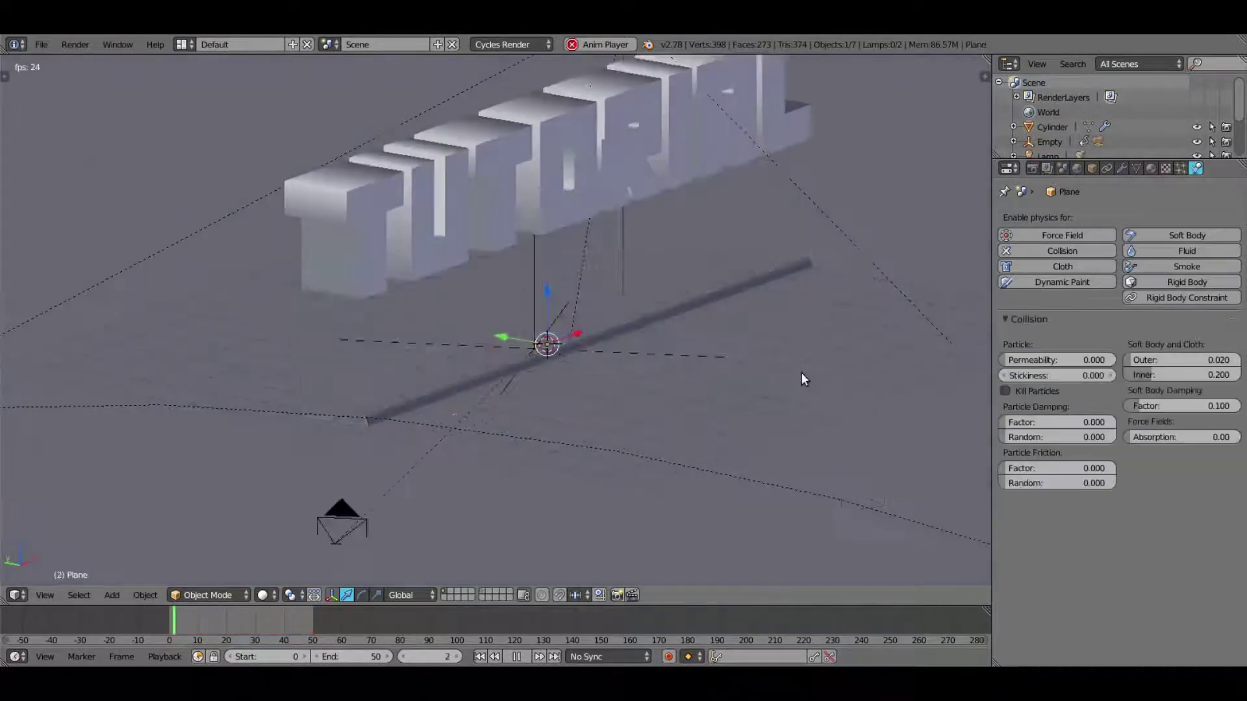
scroll(805, 379, "up", 1)
scroll(799, 377, "down", 4)
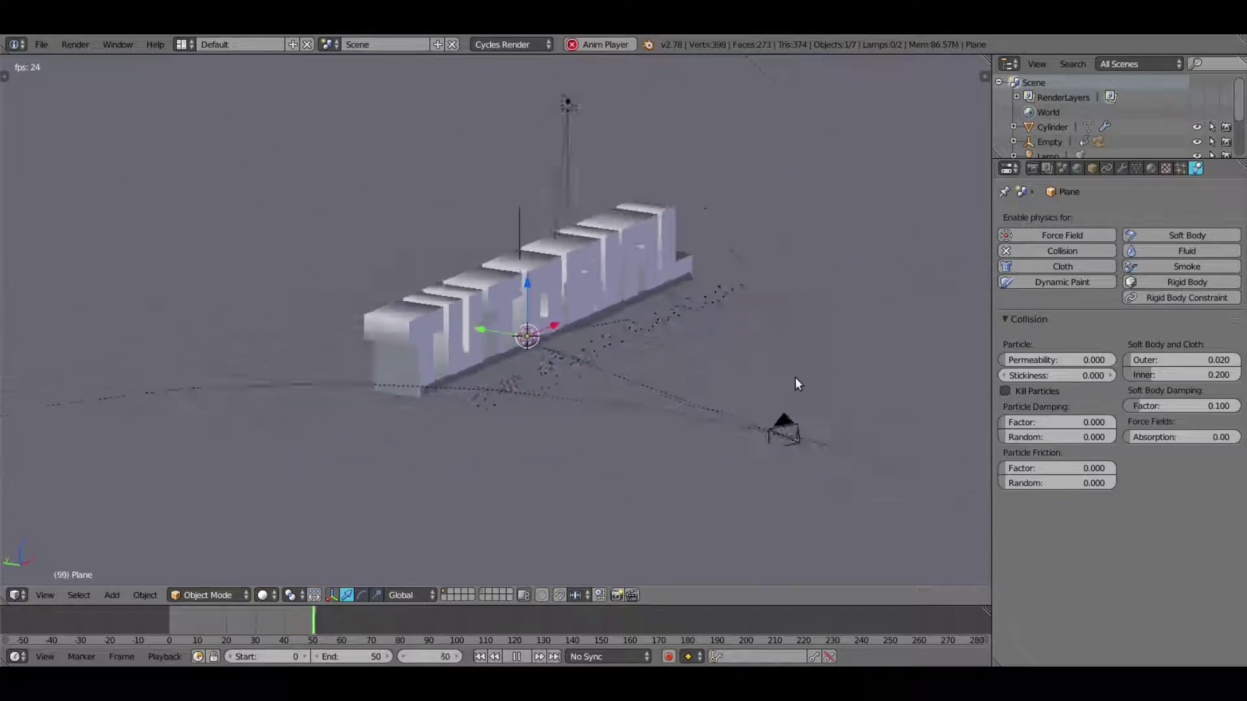
scroll(795, 377, "up", 4)
mouse_move(785, 418)
middle_mouse_down()
mouse_move(761, 419)
mouse_move(798, 411)
middle_mouse_up()
left_click_drag(1047, 423, 1058, 423)
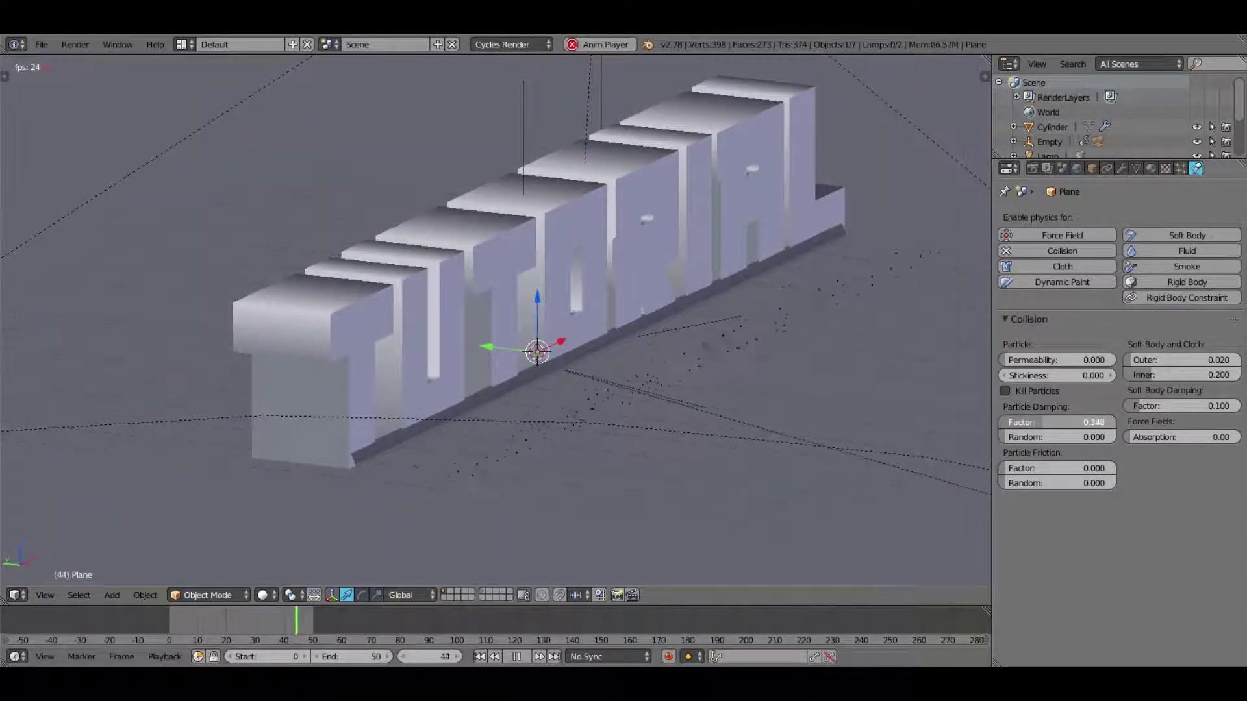
Step: Set the ground plane's collision particle friction factor to 0.300, watch the particles up close, and fine-tune the friction
left_click_drag(1045, 468, 1073, 468)
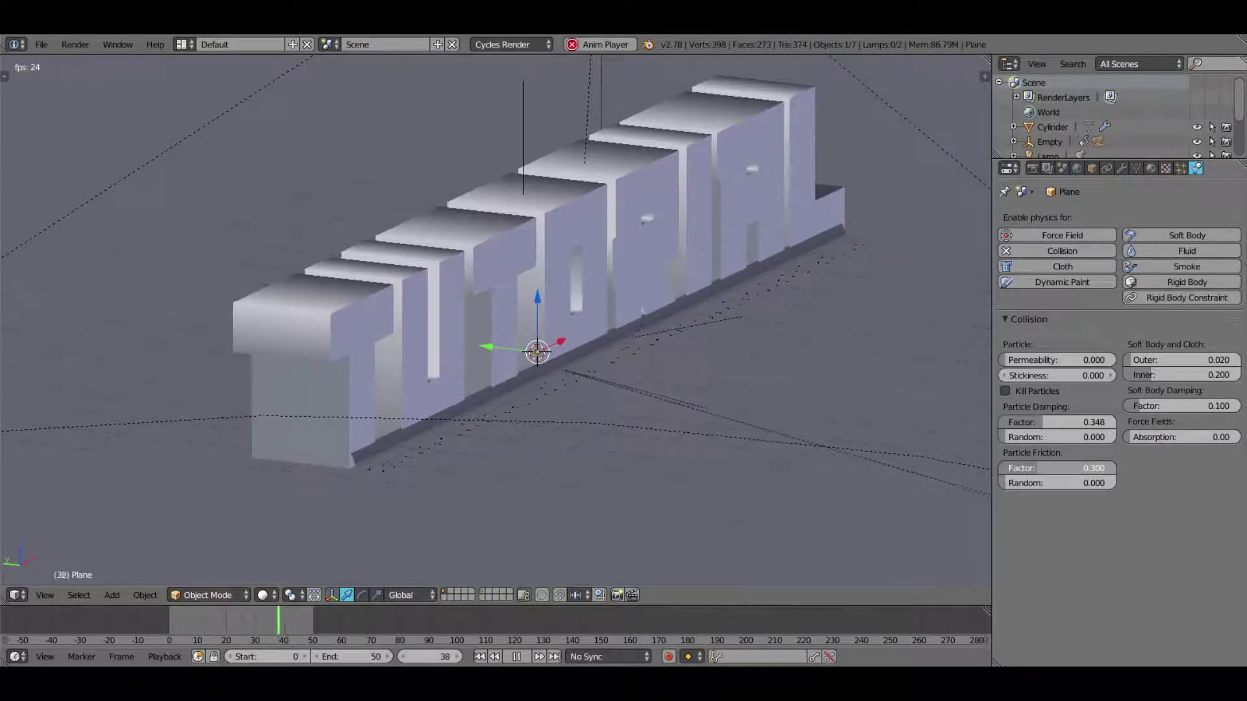
scroll(595, 489, "up", 2)
middle_click_drag(700, 468, 686, 438, "shift")
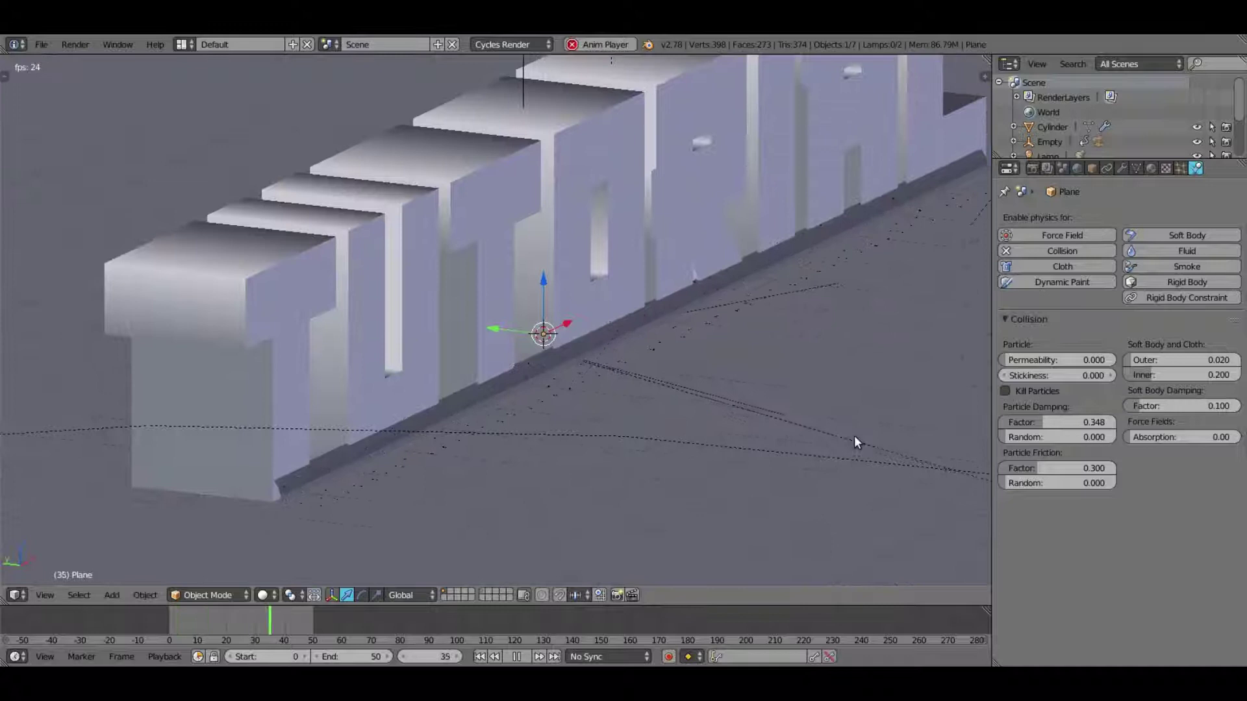
left_click_drag(1058, 469, 1064, 468)
Step: Select the emitter strip along the text and set its particles' normal emission velocity to 5
right_click(649, 318)
left_click(1181, 168)
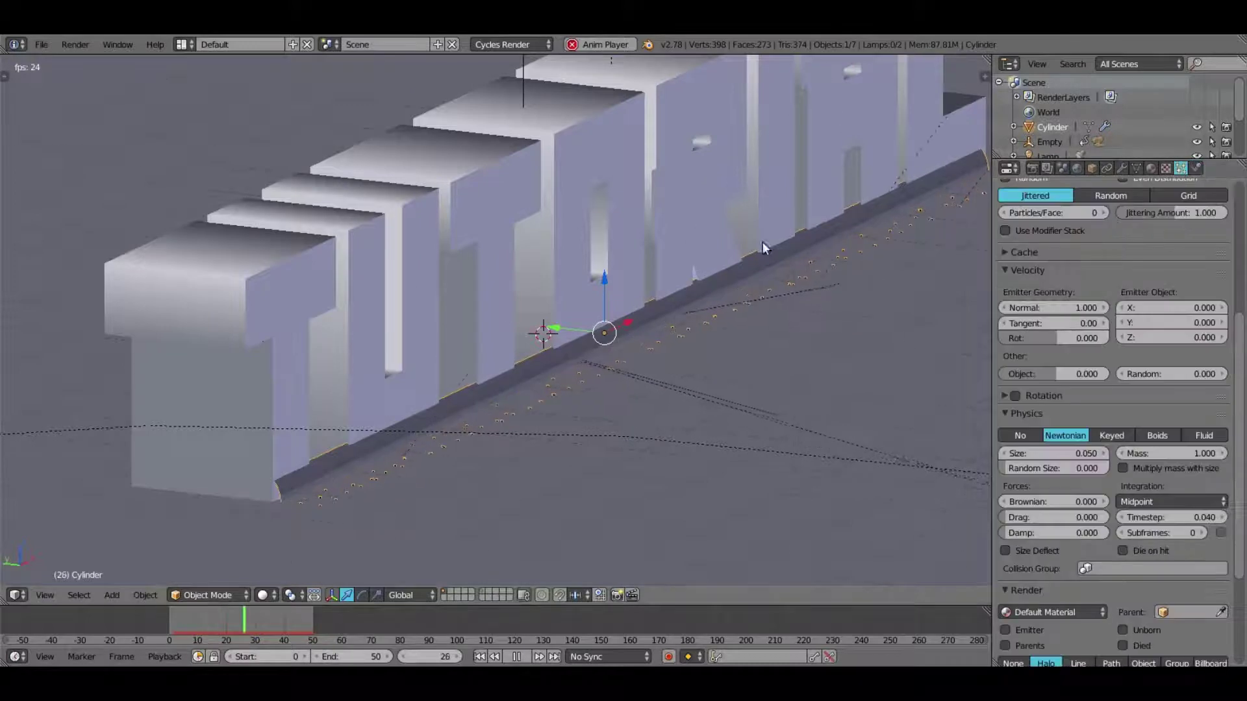
mouse_move(762, 242)
middle_mouse_down("shift")
mouse_move(716, 231)
mouse_move(753, 242)
mouse_move(738, 240)
middle_mouse_up("shift")
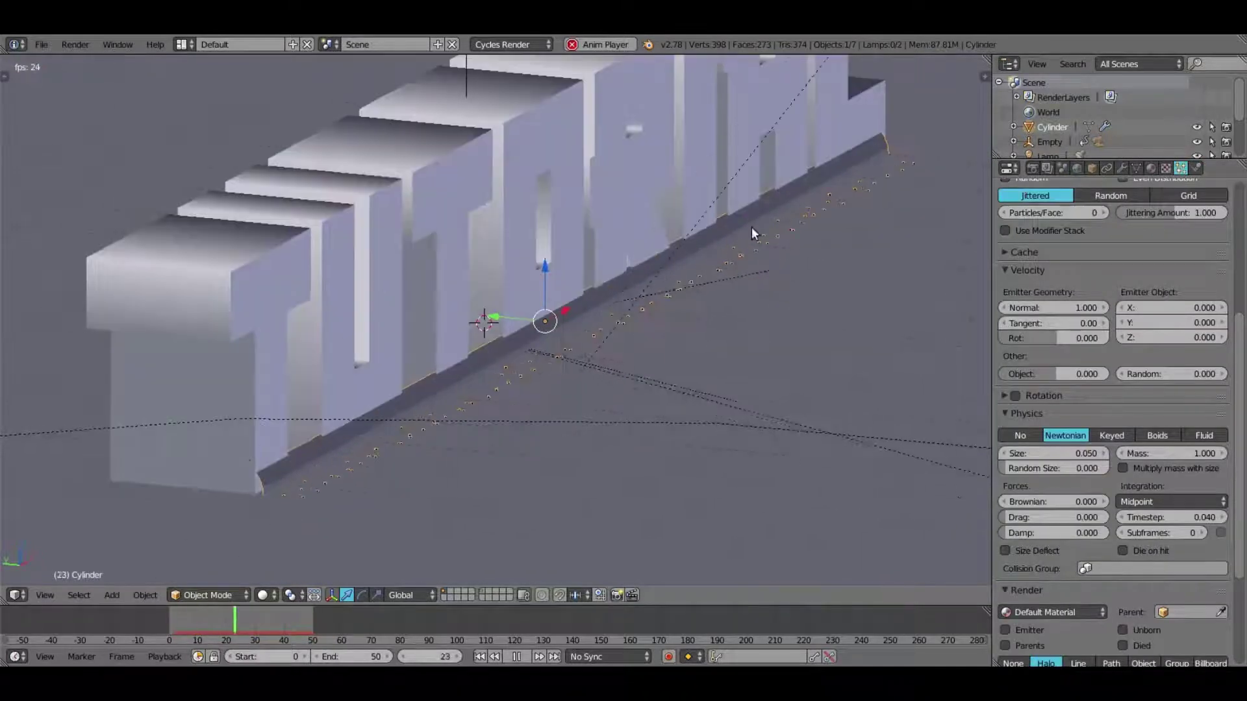
scroll(1081, 400, "down", 4)
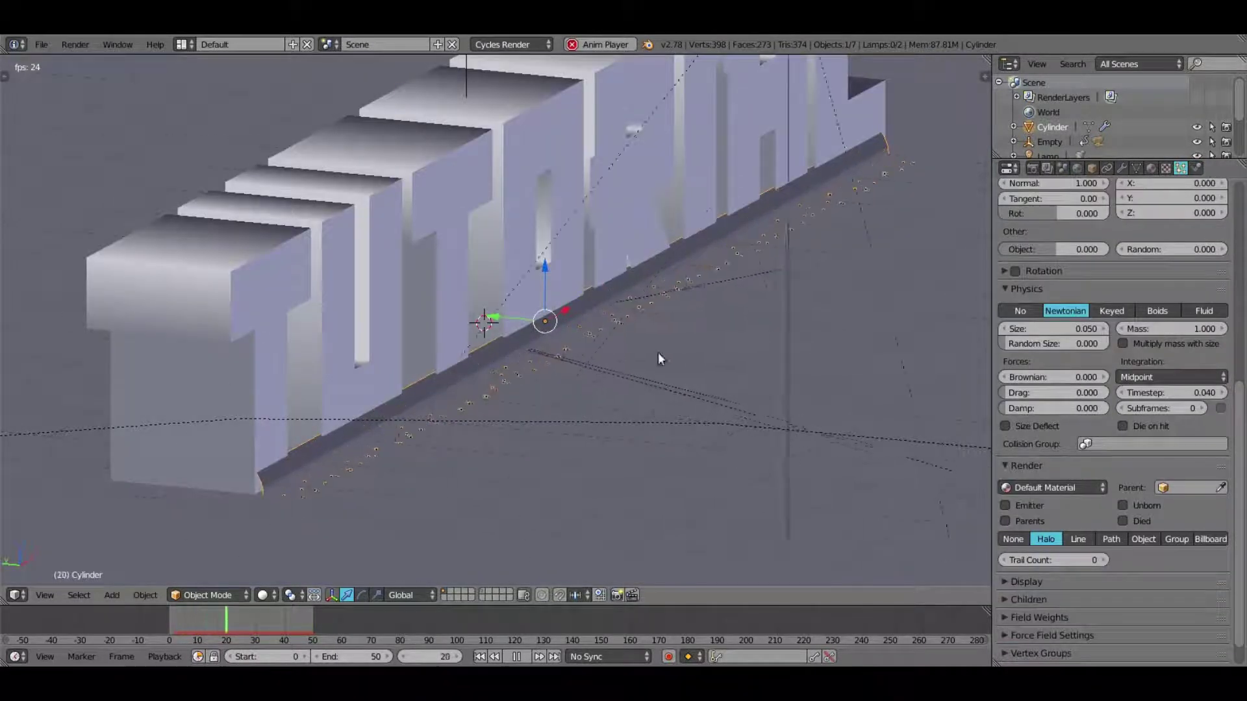
scroll(1182, 493, "up", 4)
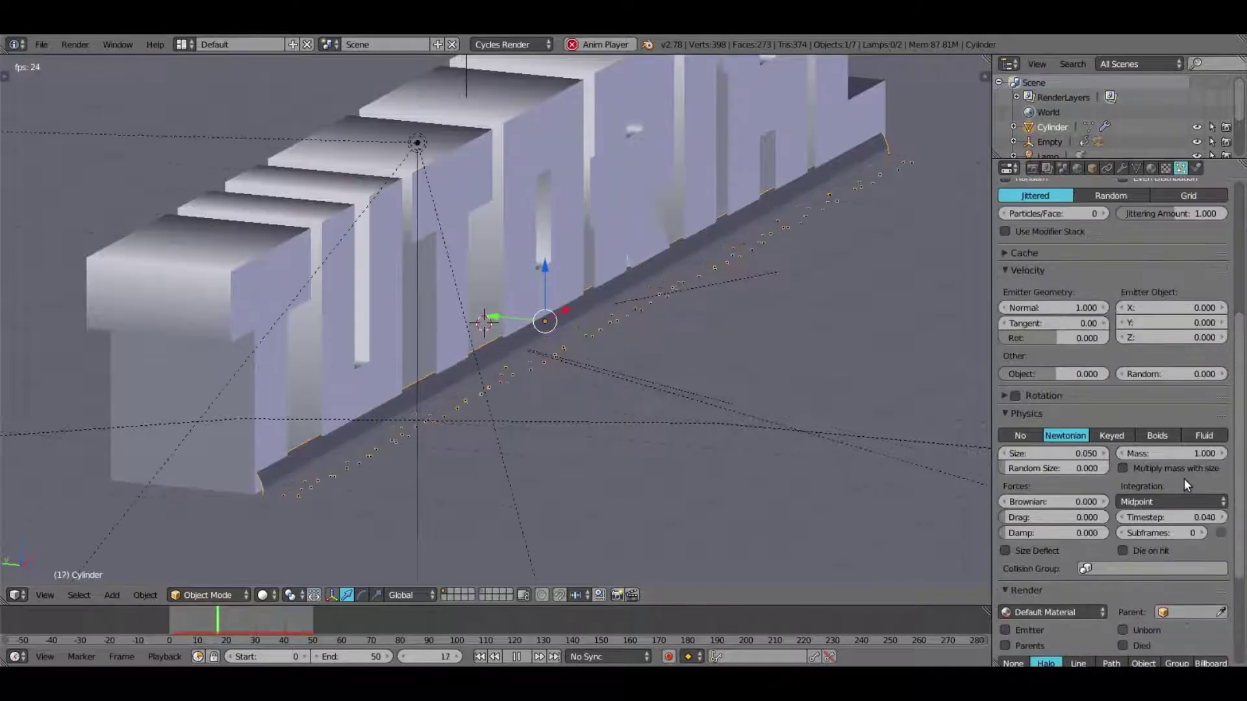
left_click(1052, 307)
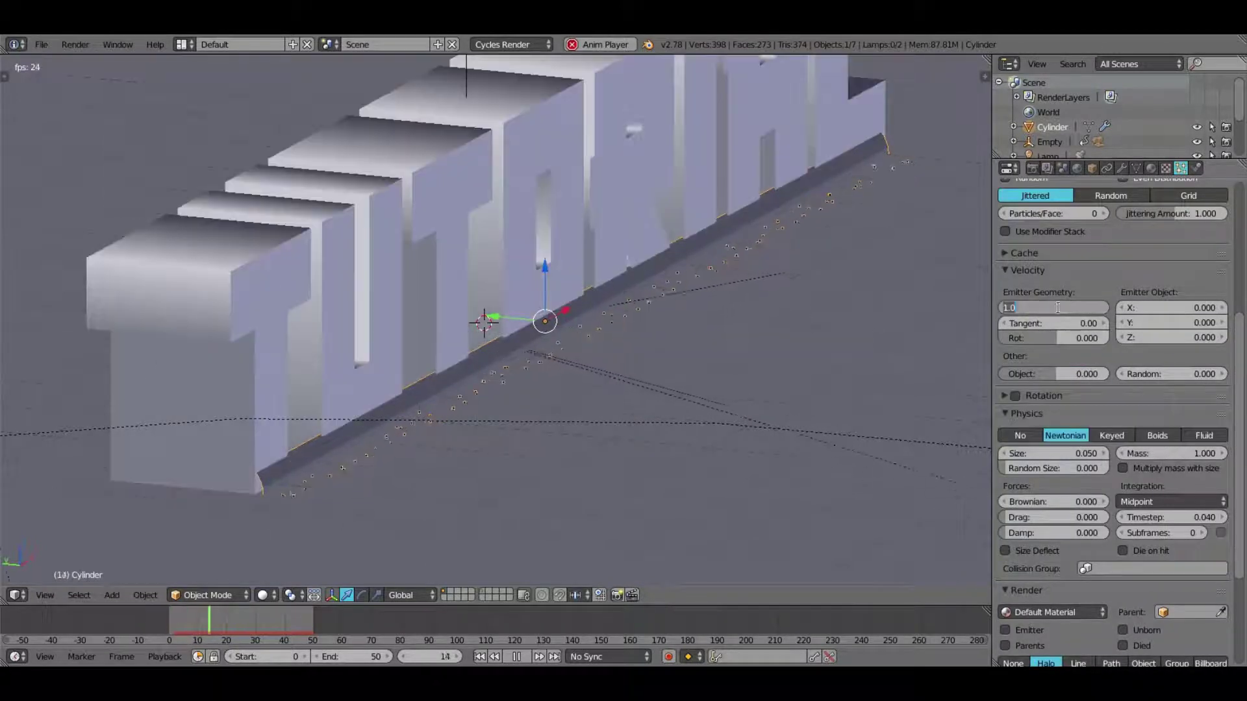
key("Return")
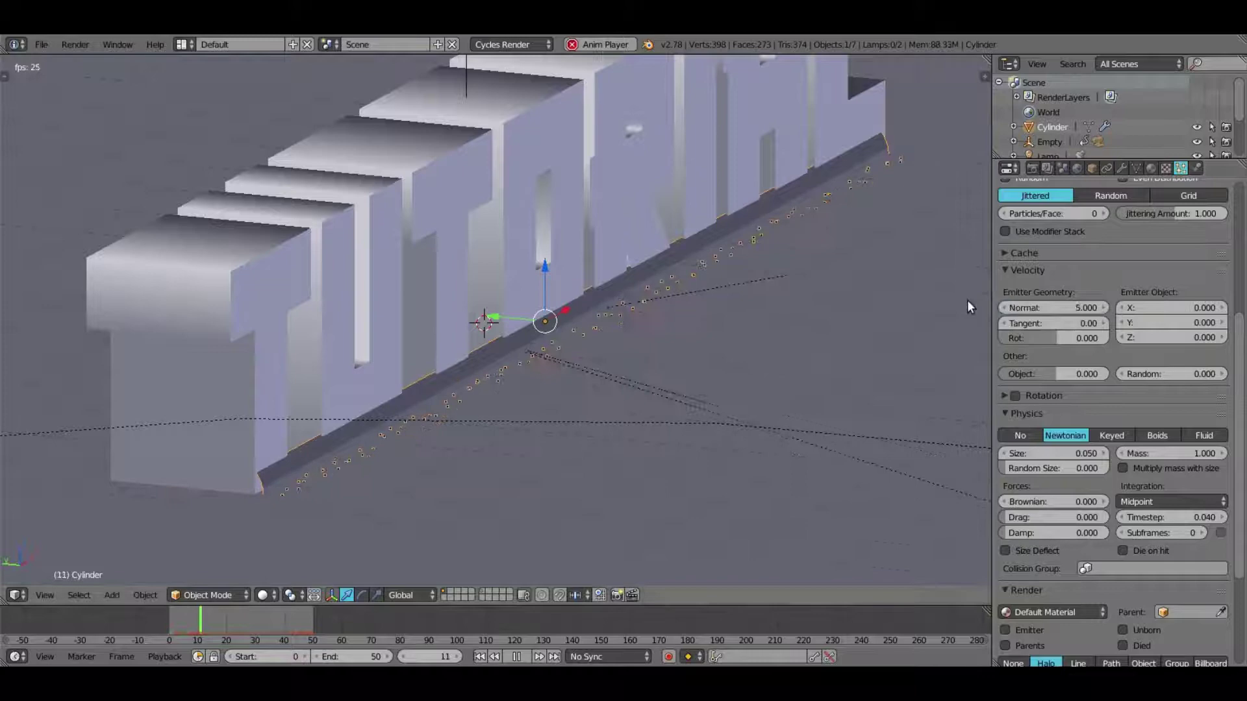
Step: Set the particles' random velocity to 2, watch the burst through the camera, and pause the playback
left_click(1176, 374)
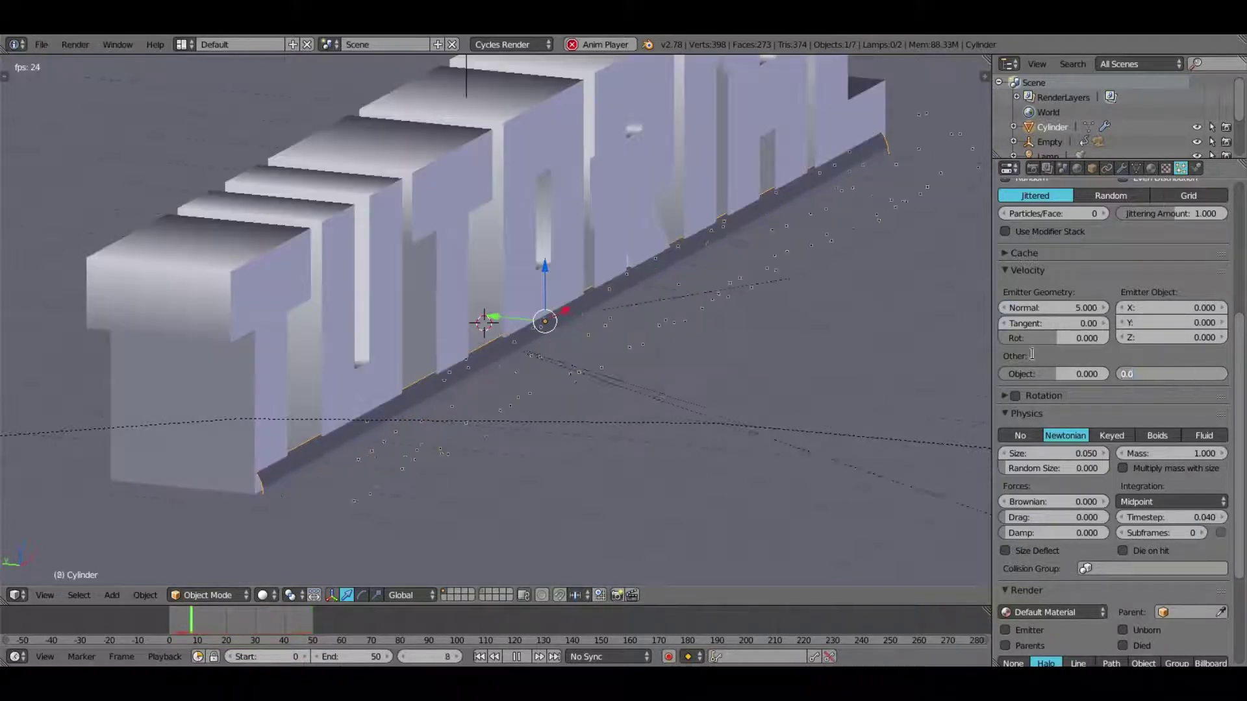
key("BackSpace")
type("2")
key("Return")
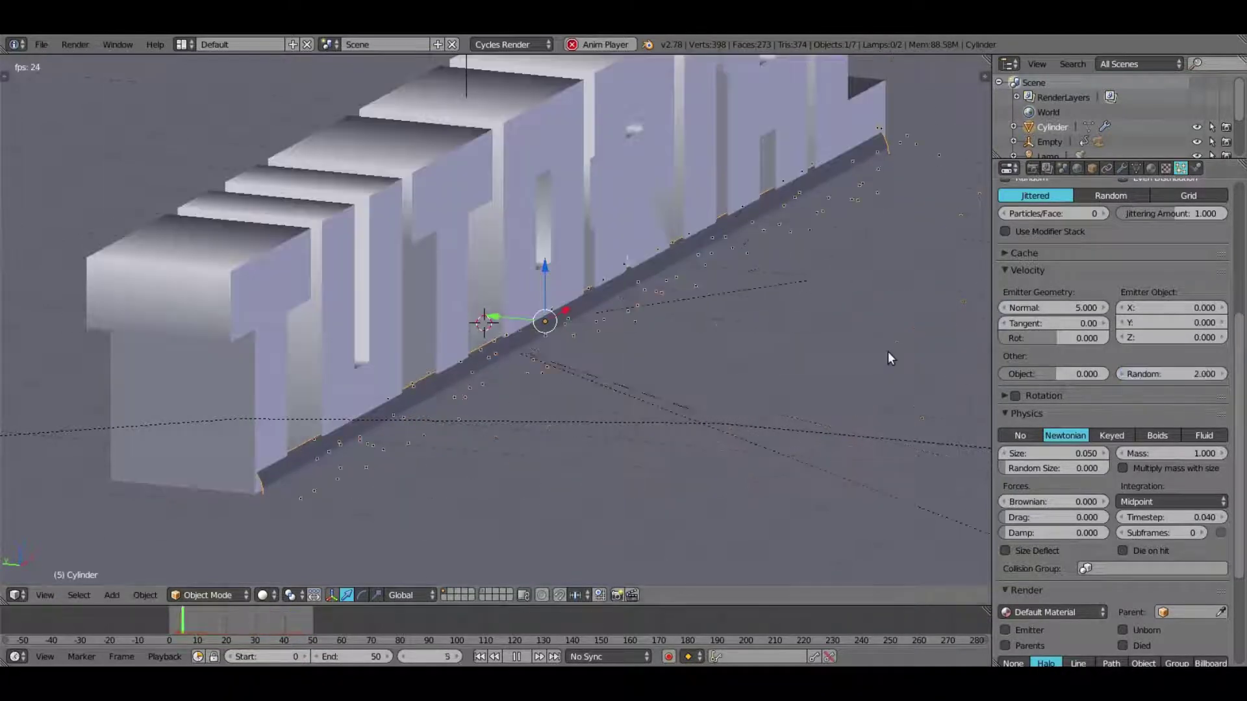
middle_click_drag(887, 351, 727, 393)
key("KP_0")
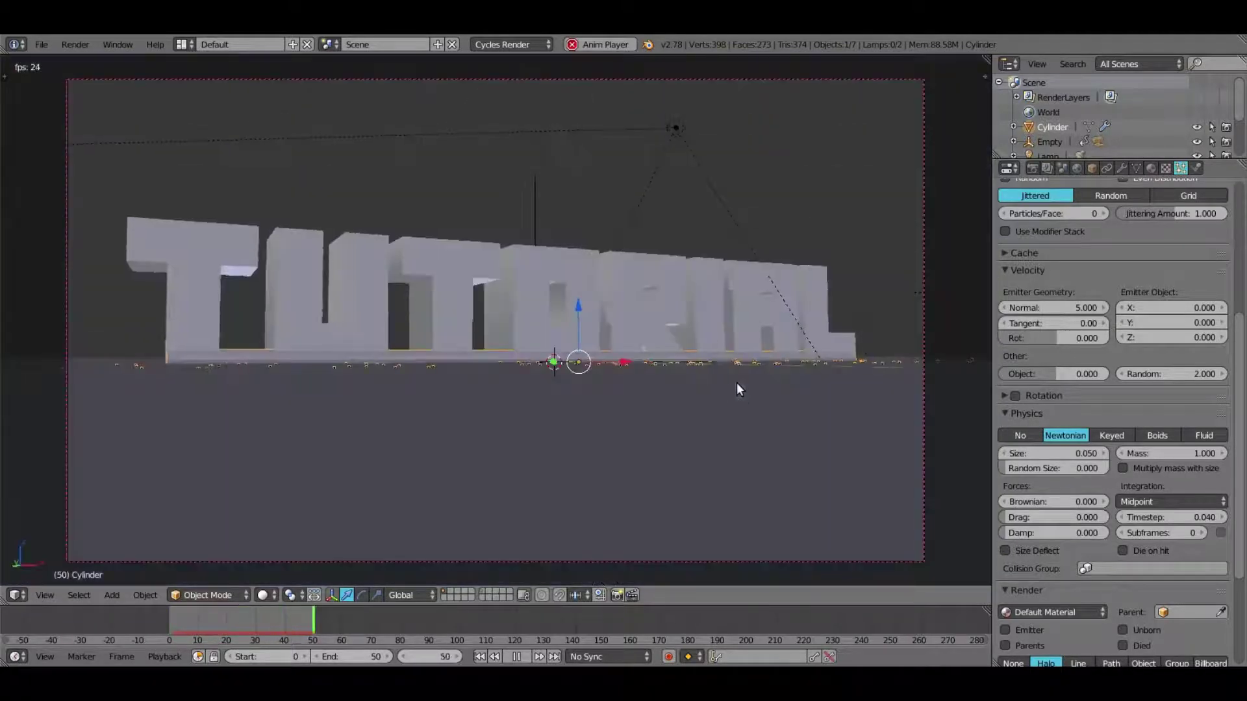
left_click(516, 657)
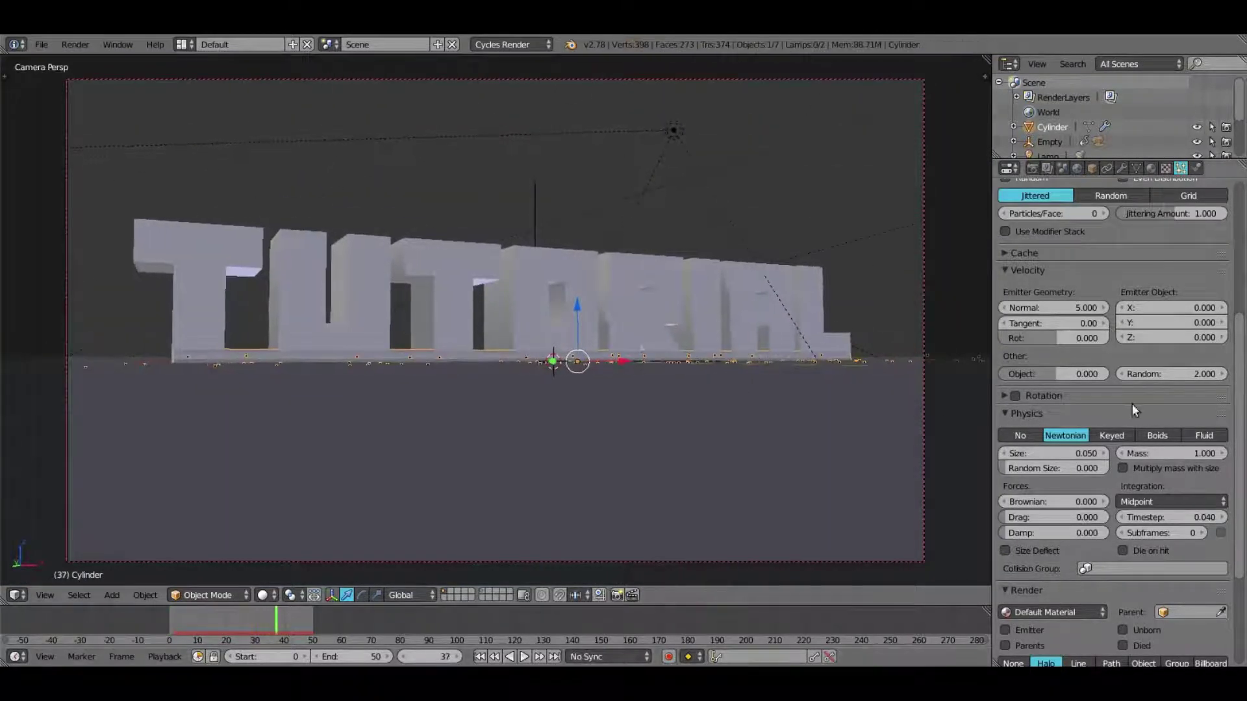
Step: Set the particles' Brownian force to 5 and their random velocity to 5
middle_click_drag(675, 363, 863, 404)
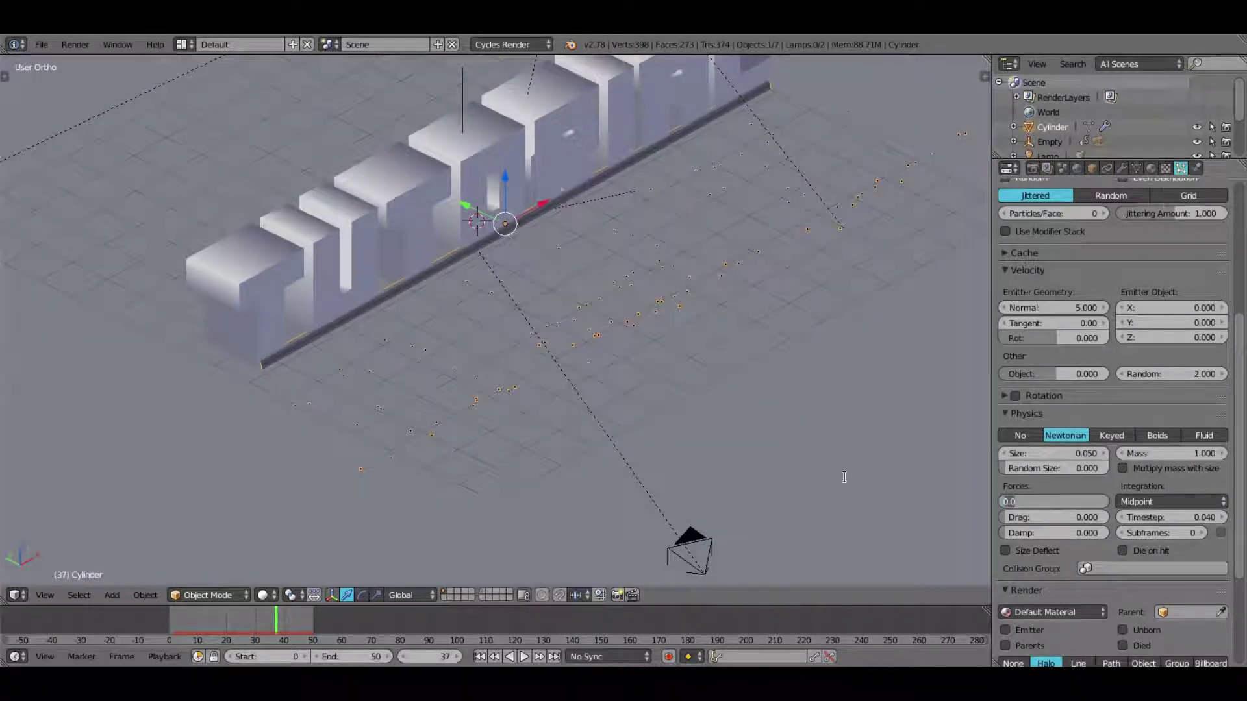
type("5")
key("Return")
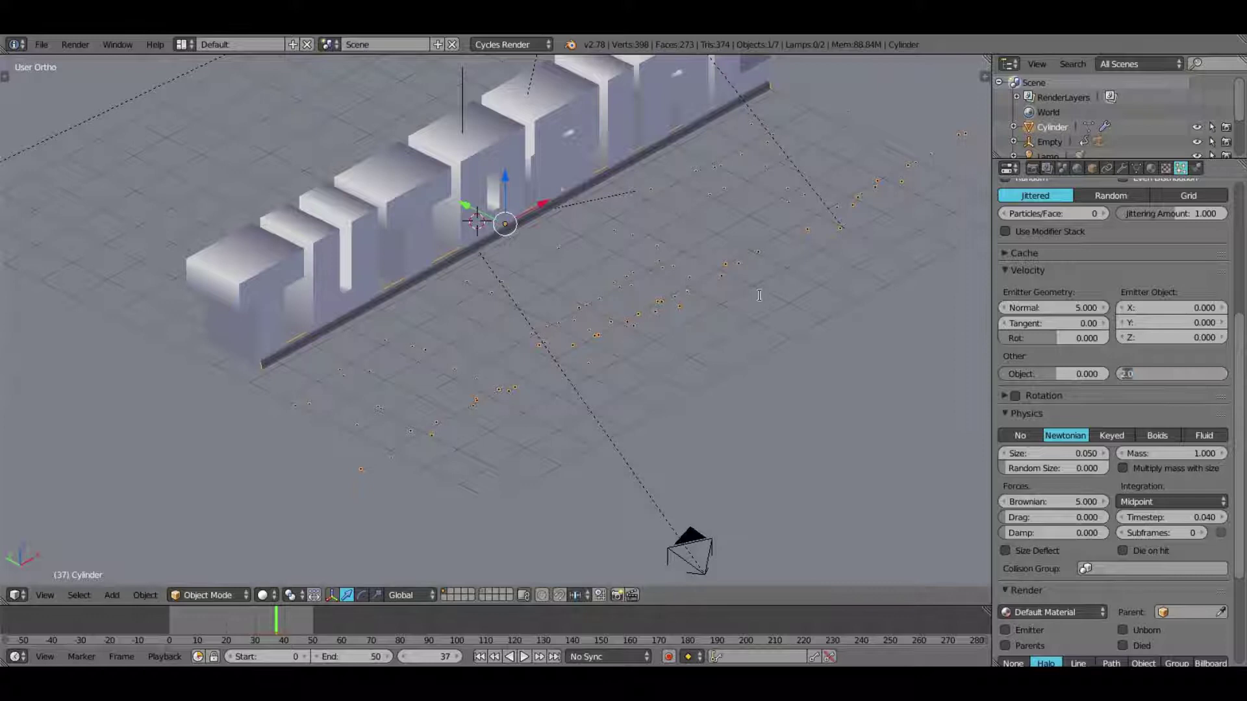
type("5.0")
key("Return")
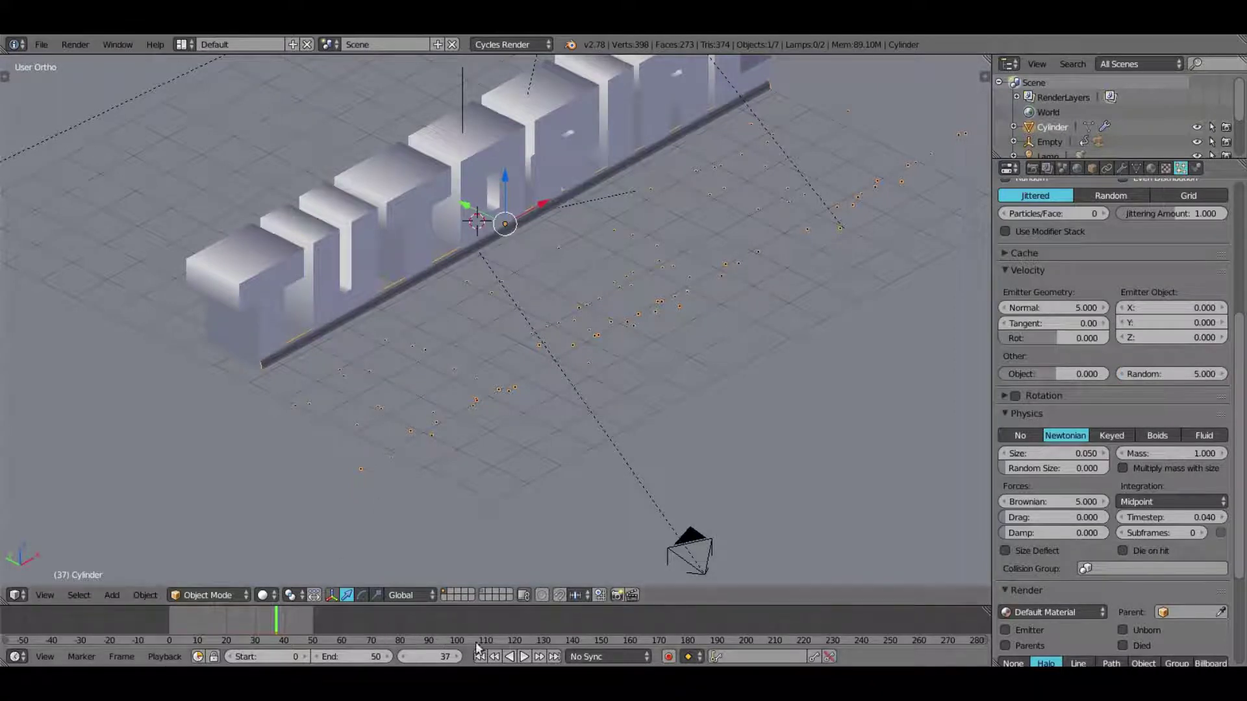
Step: Play the animation from the first frame, lower the particles' Brownian force to 2, and restart the playback
left_click(482, 657)
left_click(523, 657)
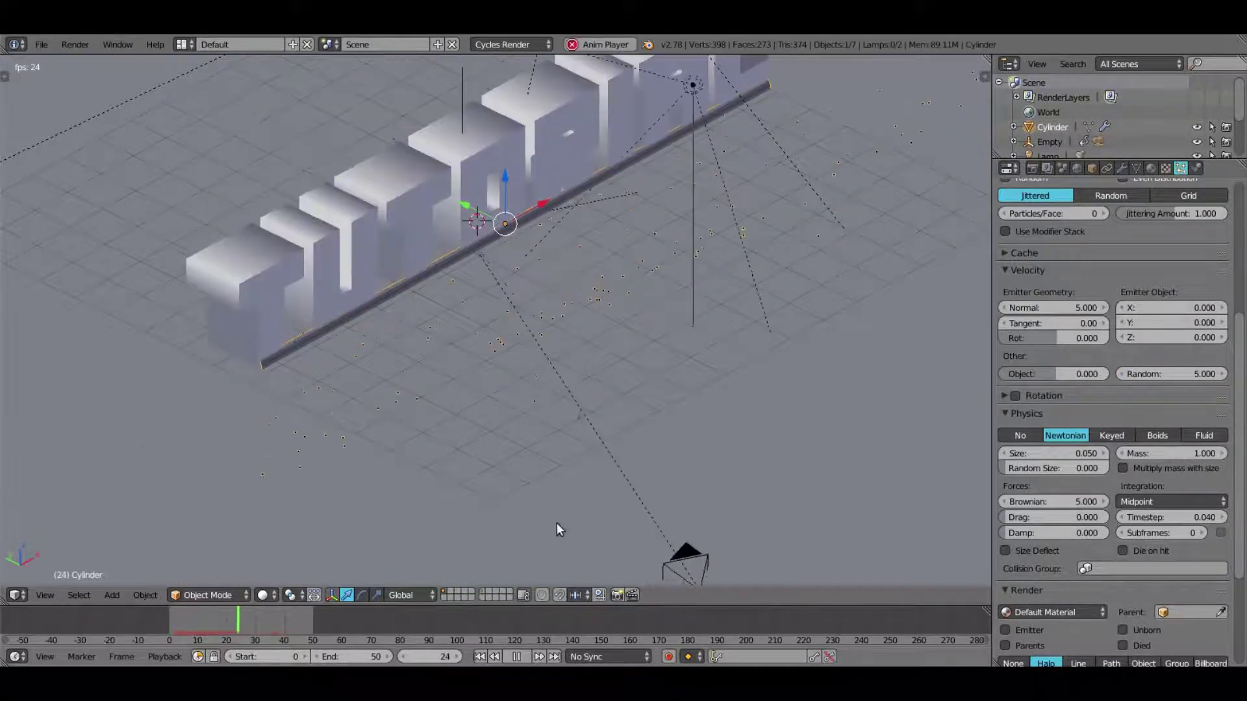
scroll(633, 407, "down", 3)
middle_click_drag(626, 409, 633, 407)
left_click(1063, 501)
type("2")
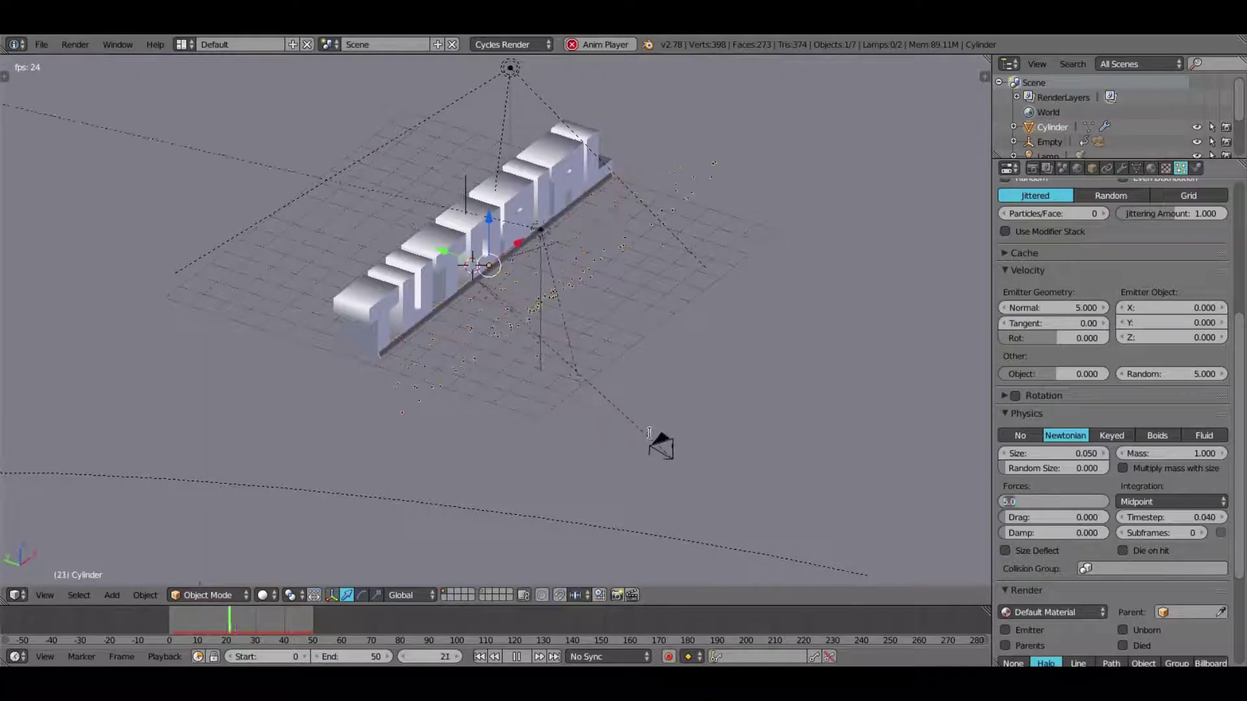
key("Return")
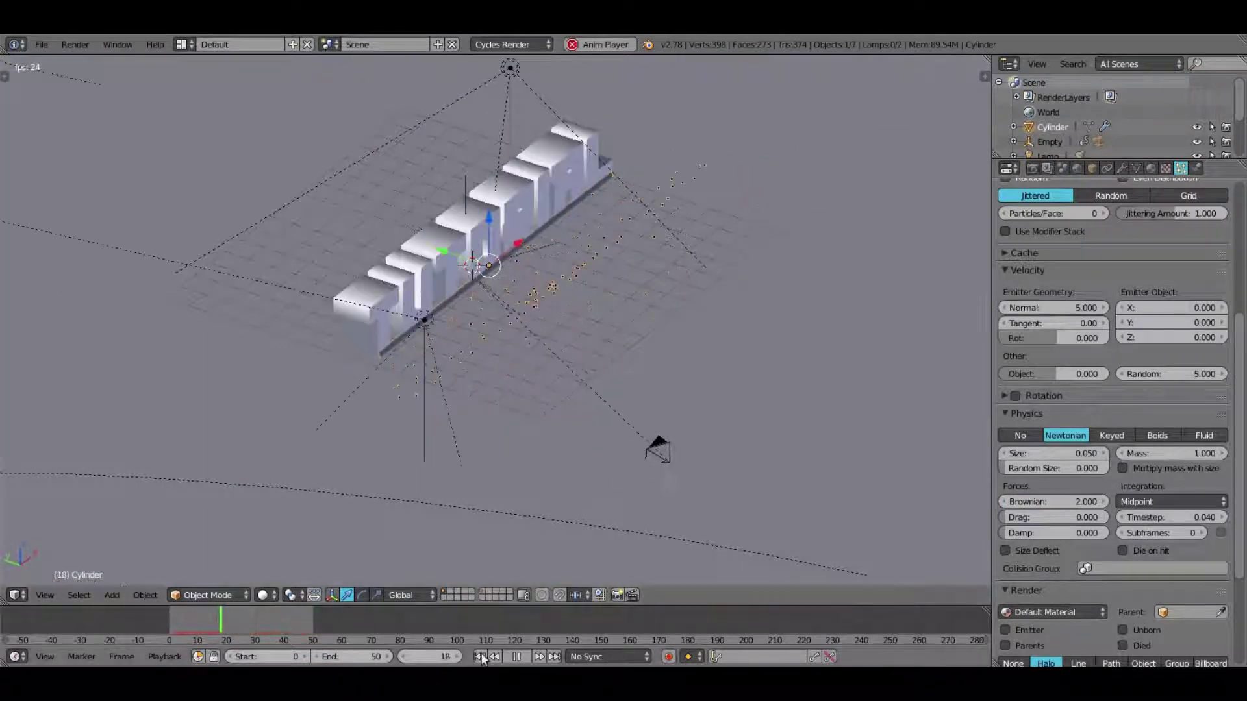
left_click(481, 656)
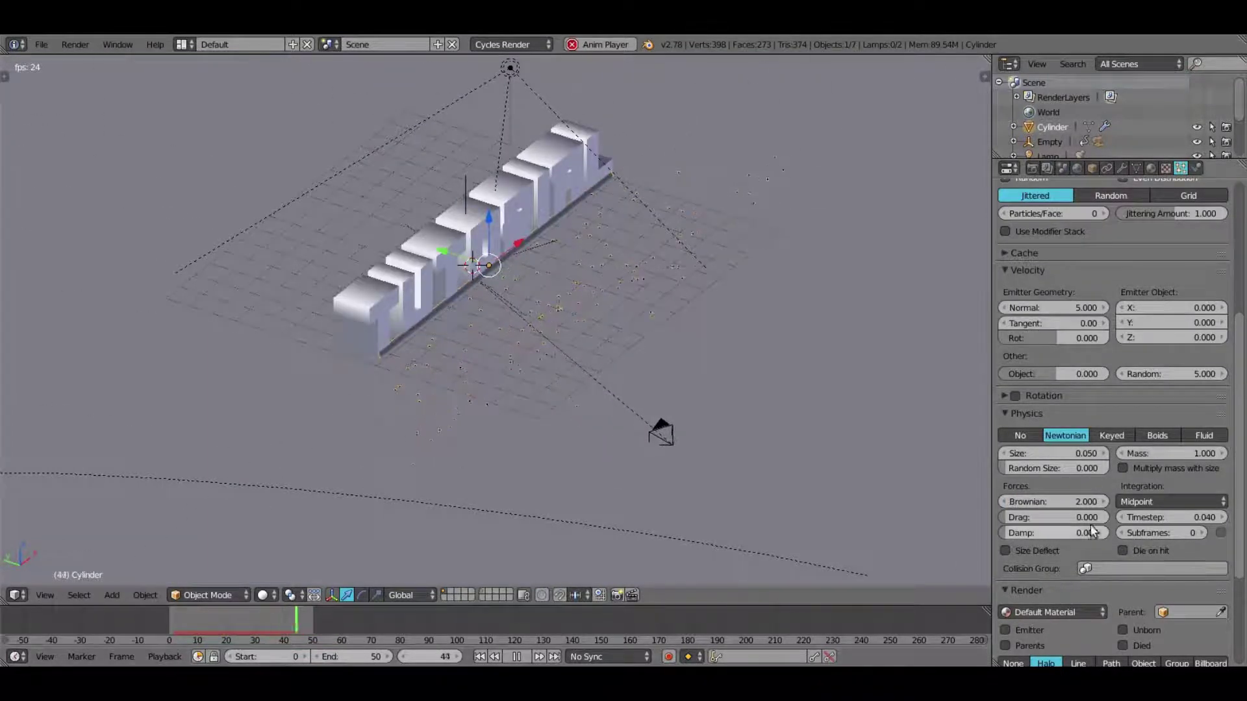
Step: Set the particles' Brownian force to 1
left_click(1062, 502)
type("1")
key("Return")
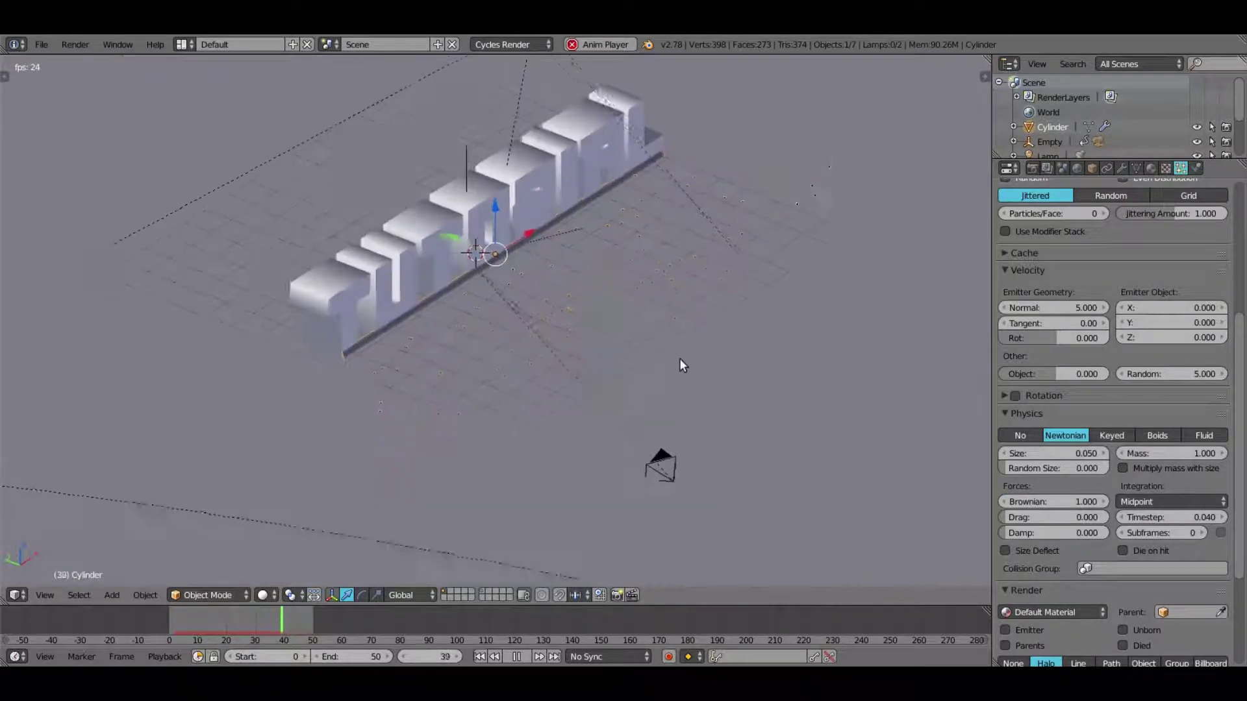
Step: Increase the number of emitted particles to 300, check the burst through the camera, and stop the playback
scroll(1097, 325, "up", 8)
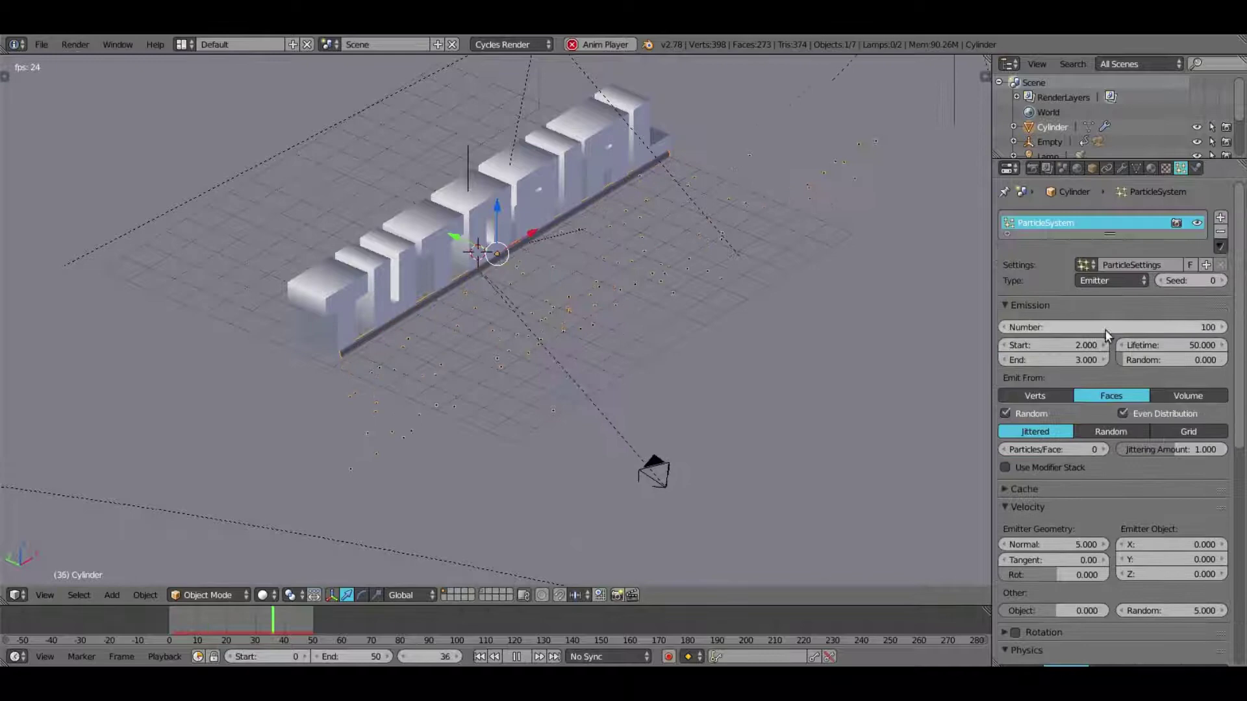
left_click(1105, 326)
type("300")
key("Return")
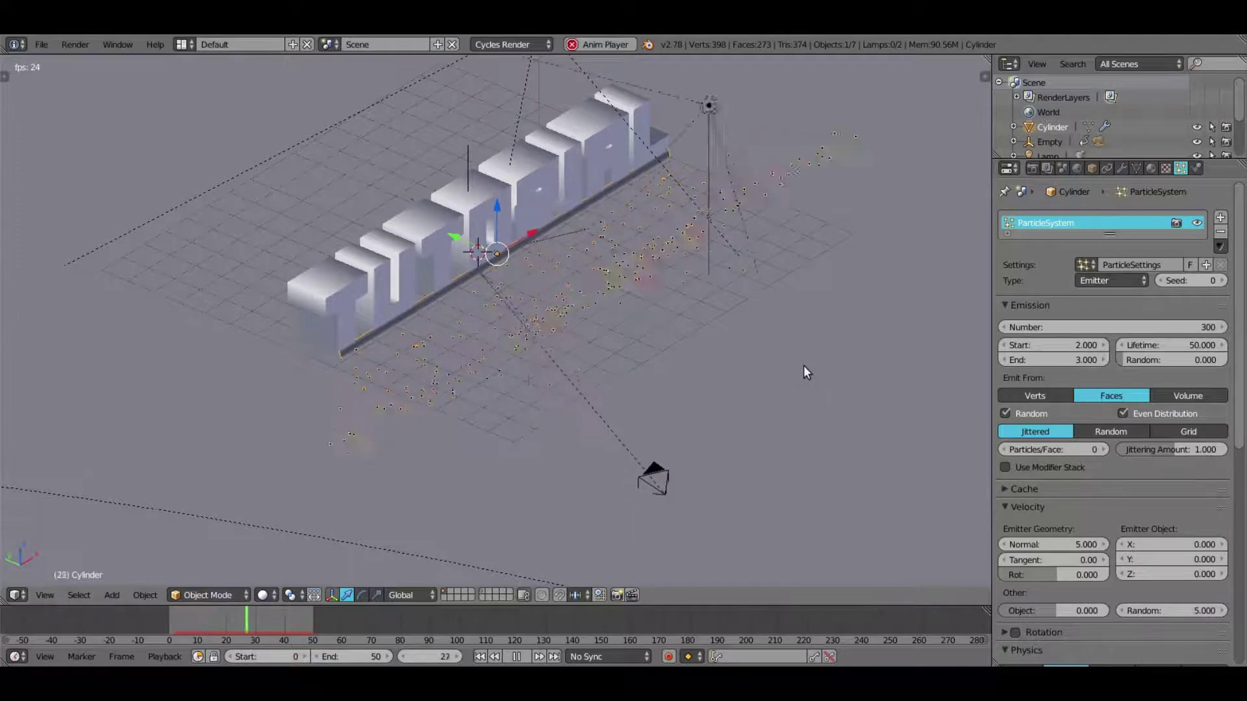
key("KP_0")
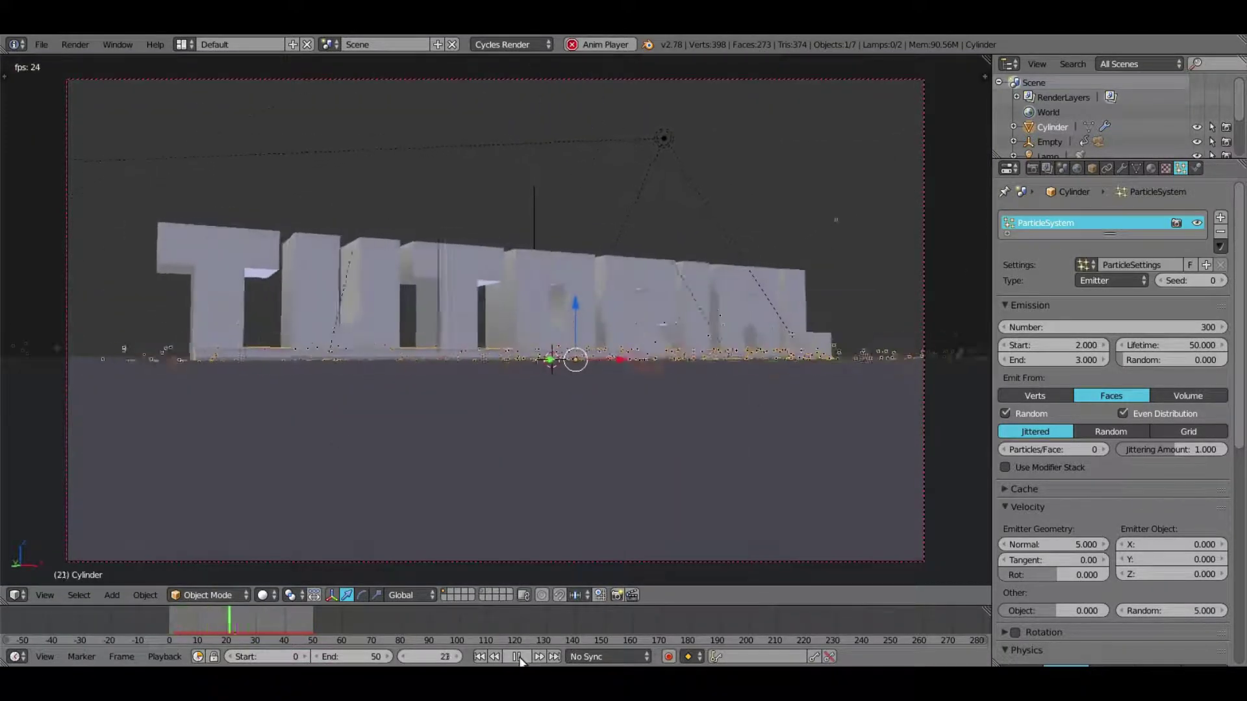
key("Escape")
Step: Leave the camera view and add an ico sphere mesh at the scene's centre
middle_click_drag(559, 467, 735, 372)
key("shift+a")
mouse_move(724, 349)
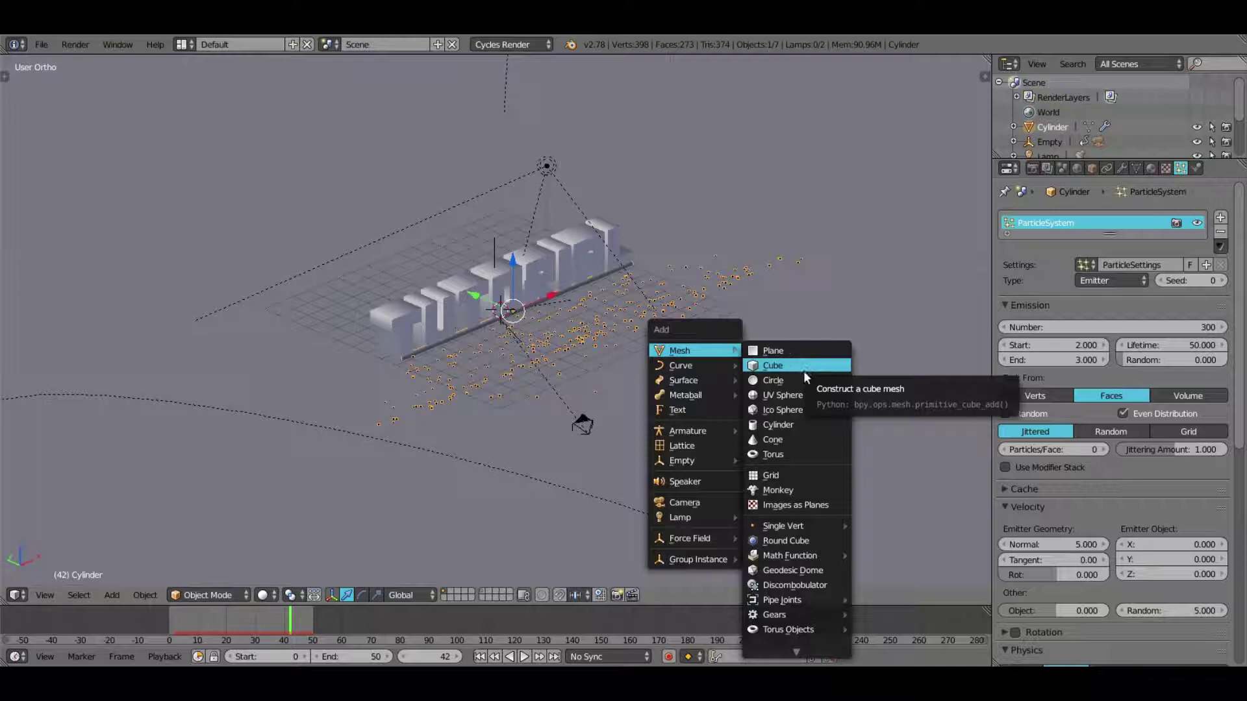
left_click(797, 409)
scroll(589, 345, "up", 4)
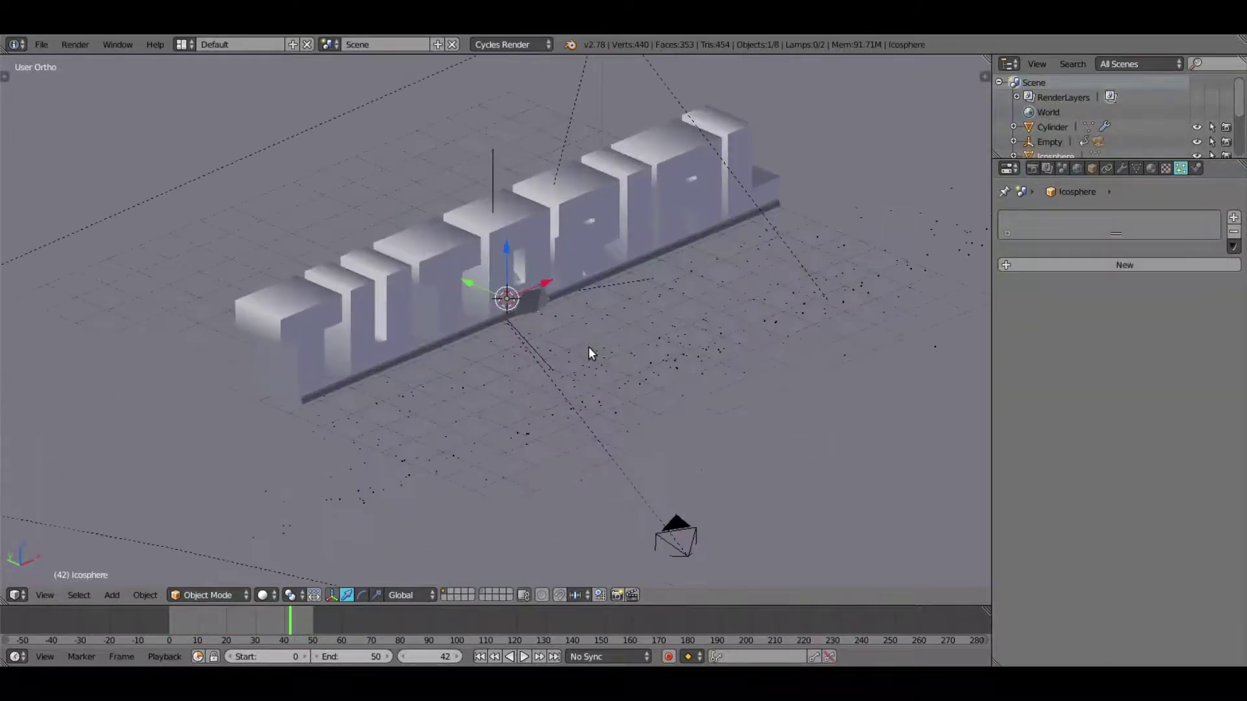
Step: Move the ico sphere to layer 7 and display only that layer
key("m")
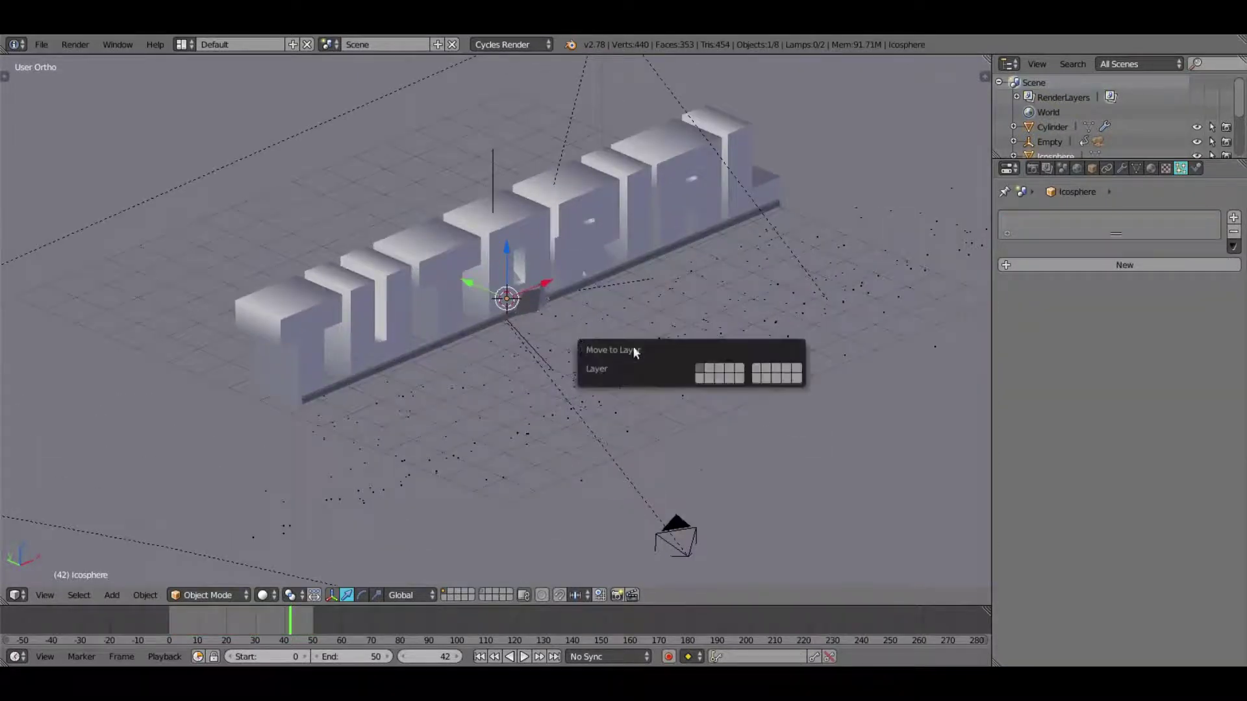
left_click(765, 368)
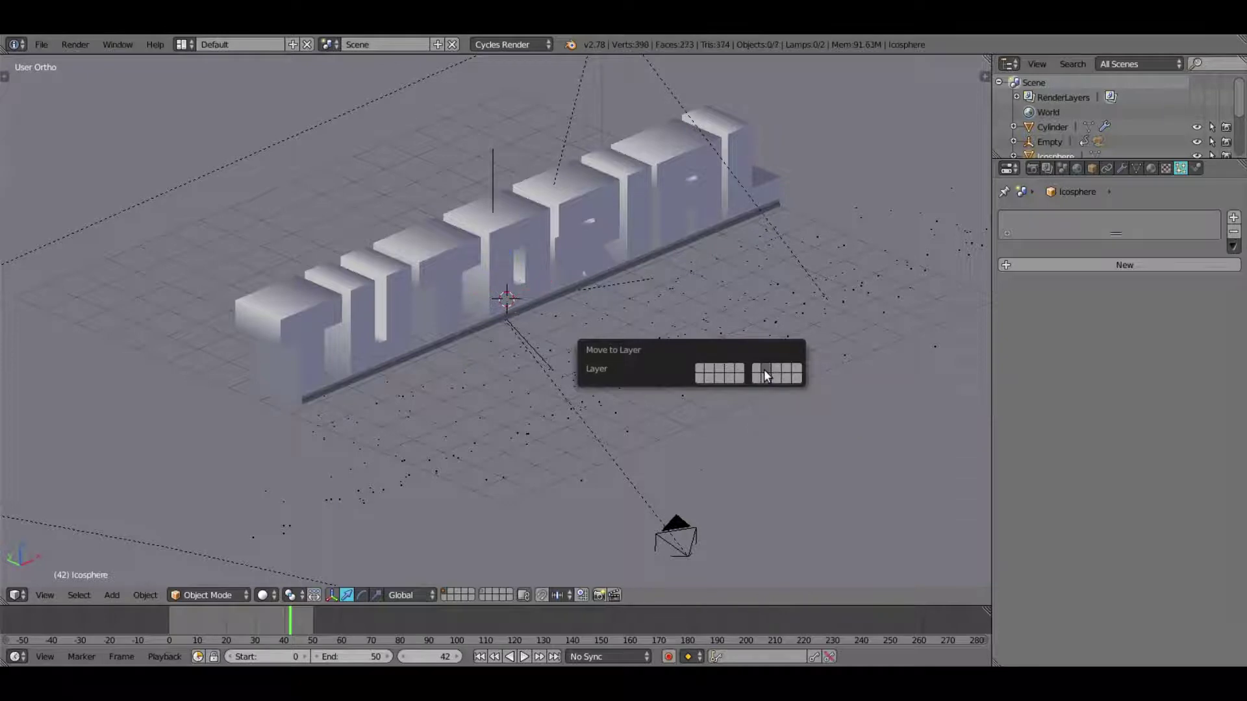
left_click(489, 591)
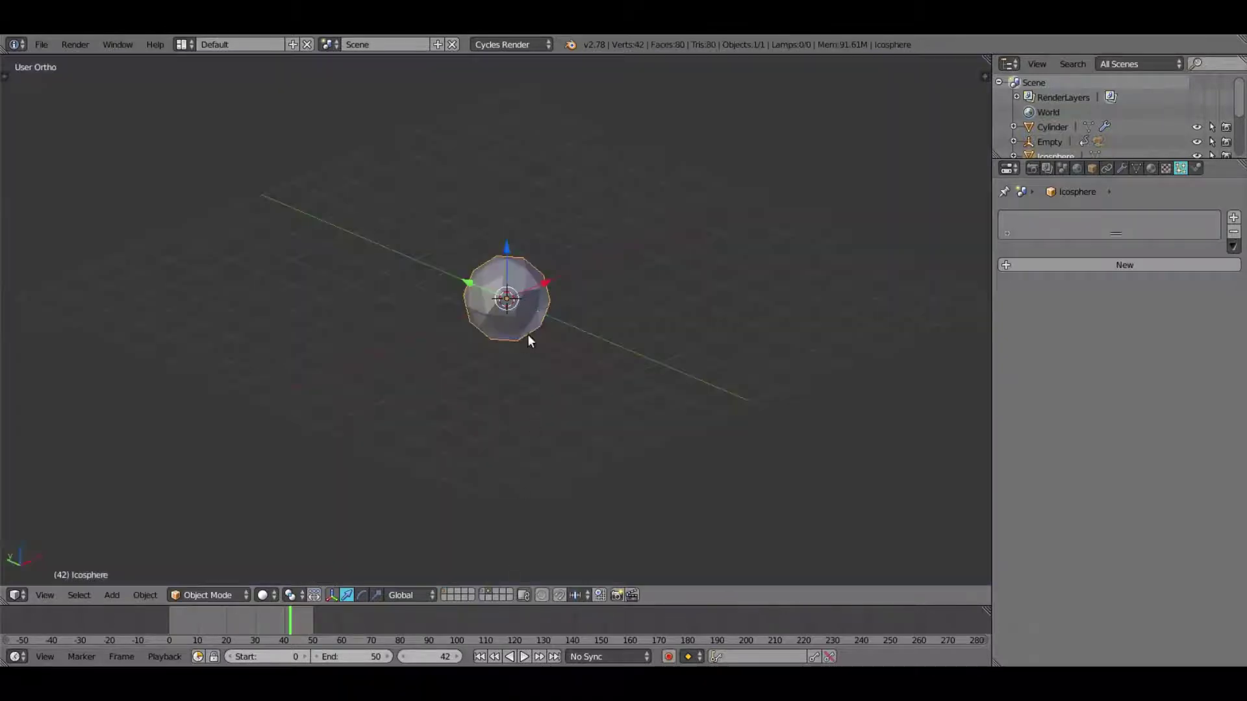
Step: Assign the existing cyan emission material Material.001 to the ico sphere
left_click(1152, 170)
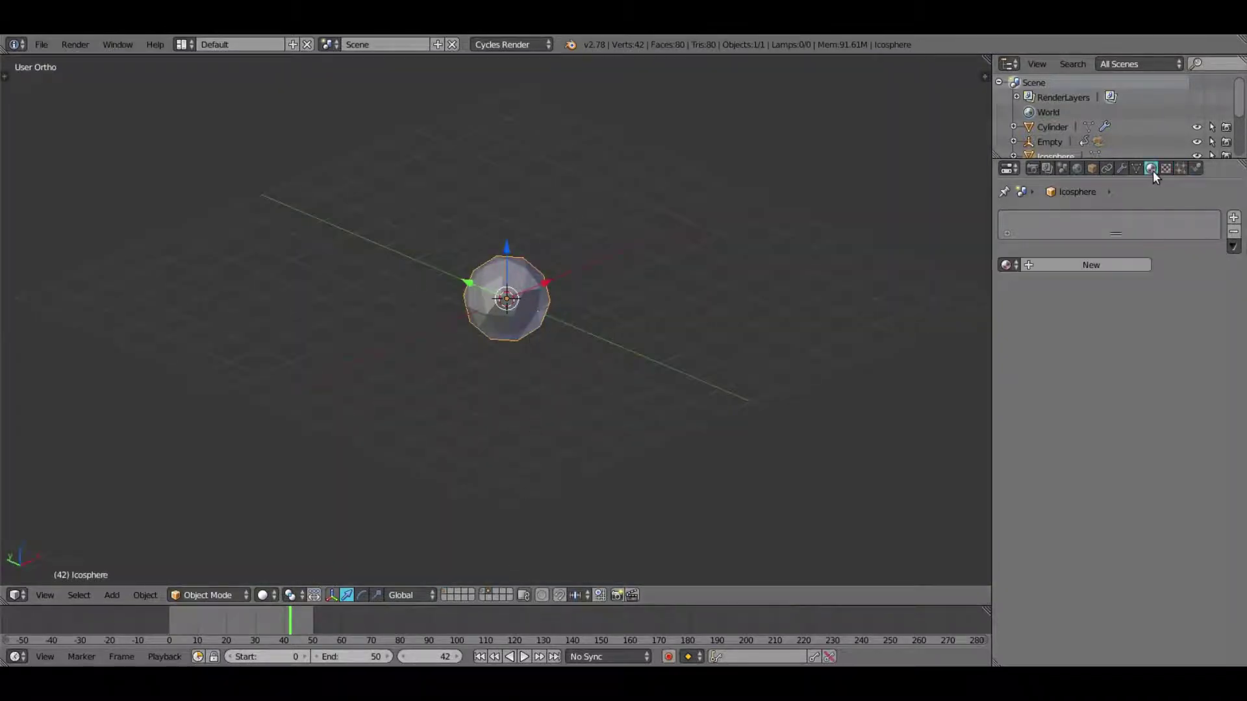
left_click(1008, 265)
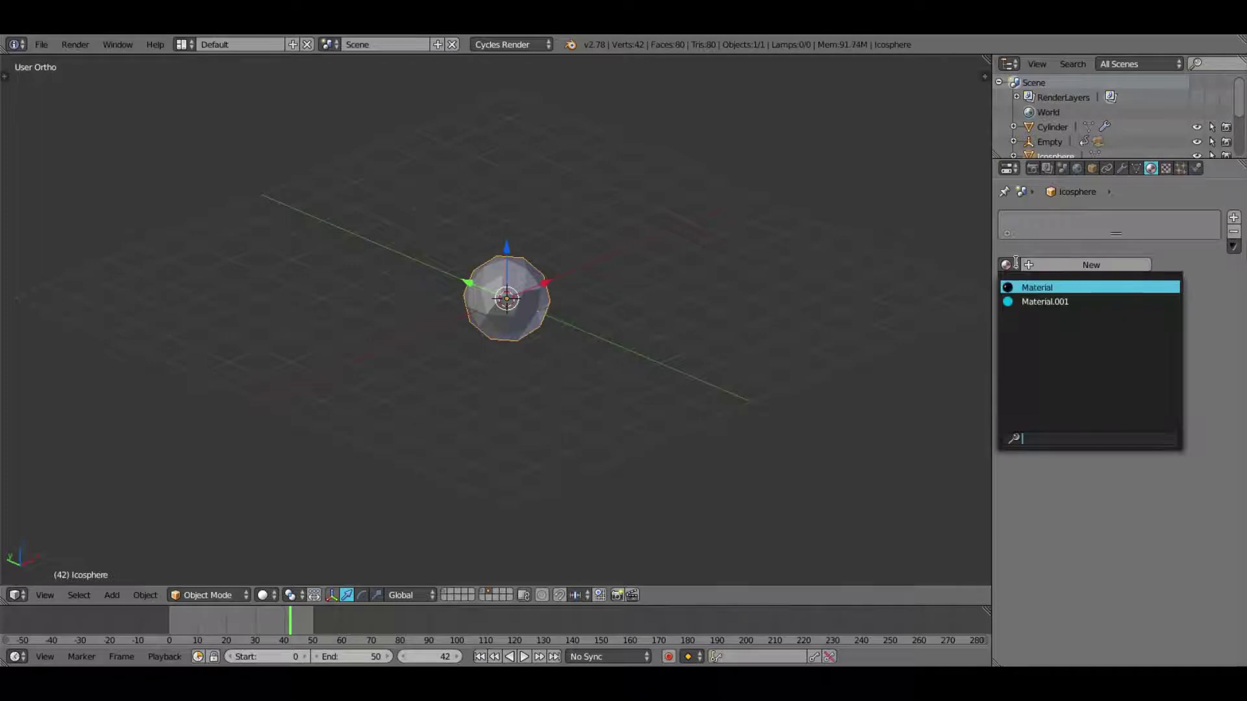
left_click(1026, 302)
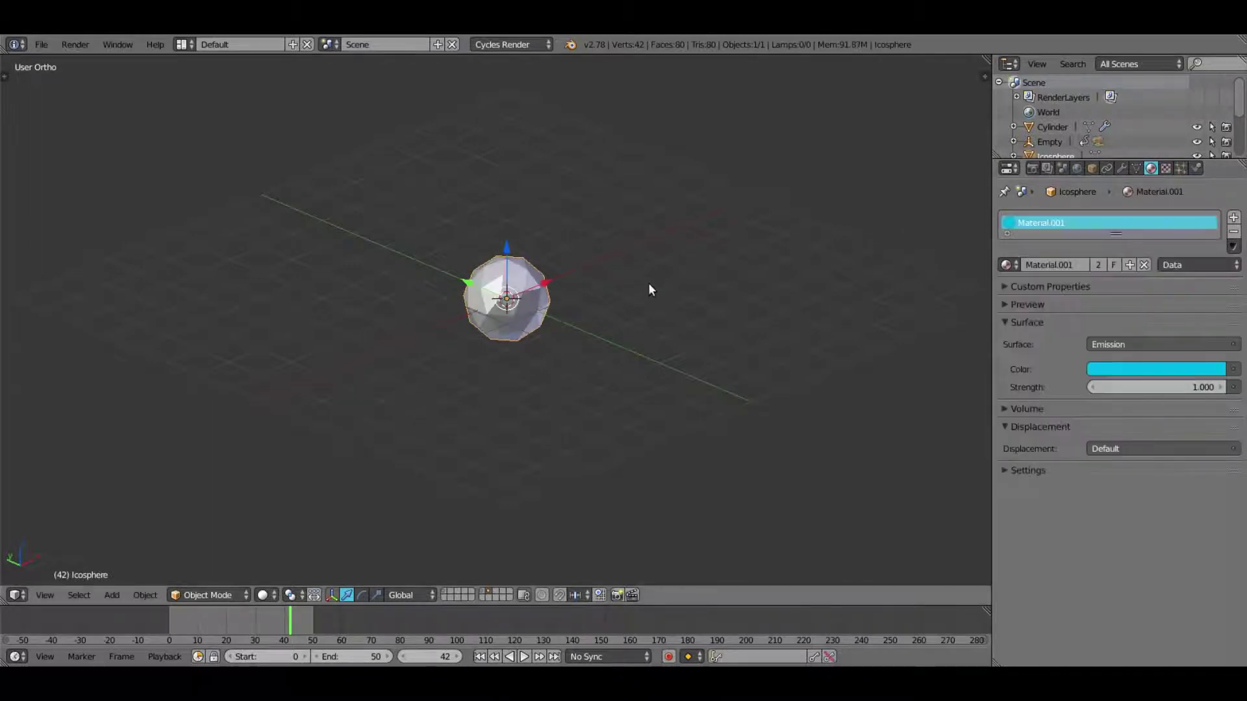
Step: Display layer 1, select the cylinder strip beneath the text, and render its particles as the Icosphere object
left_click(446, 593)
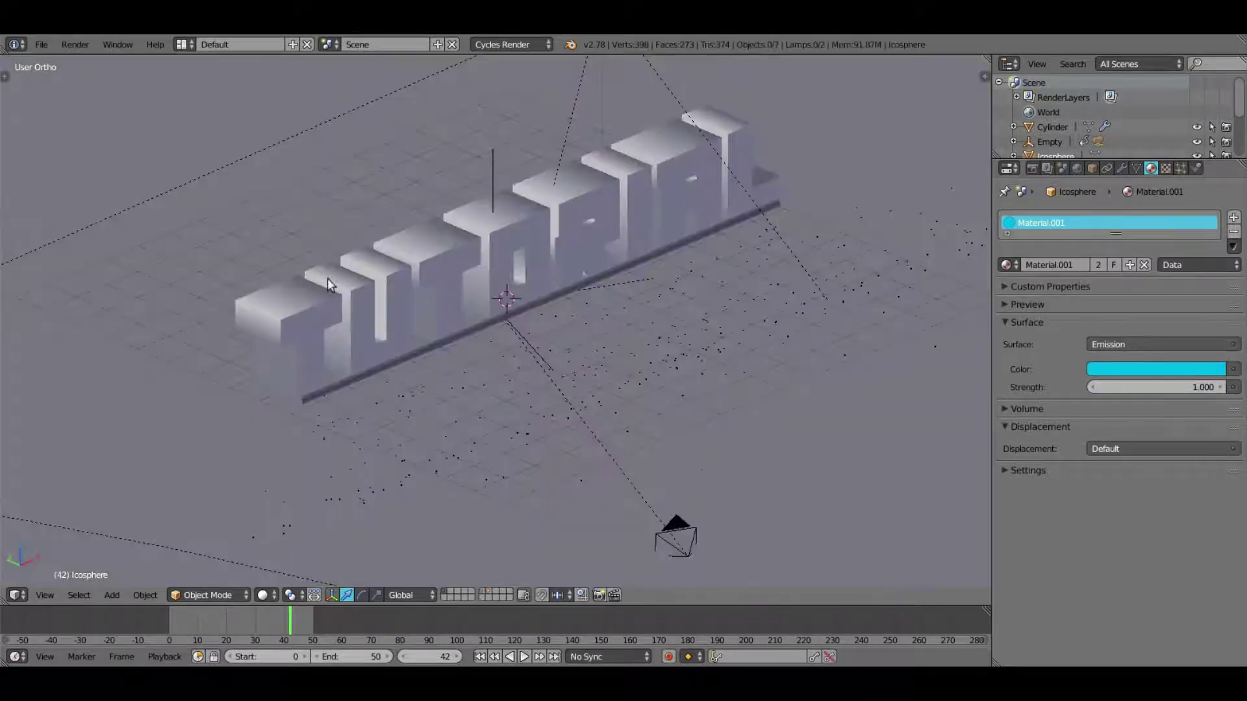
right_click(547, 356)
right_click(494, 322)
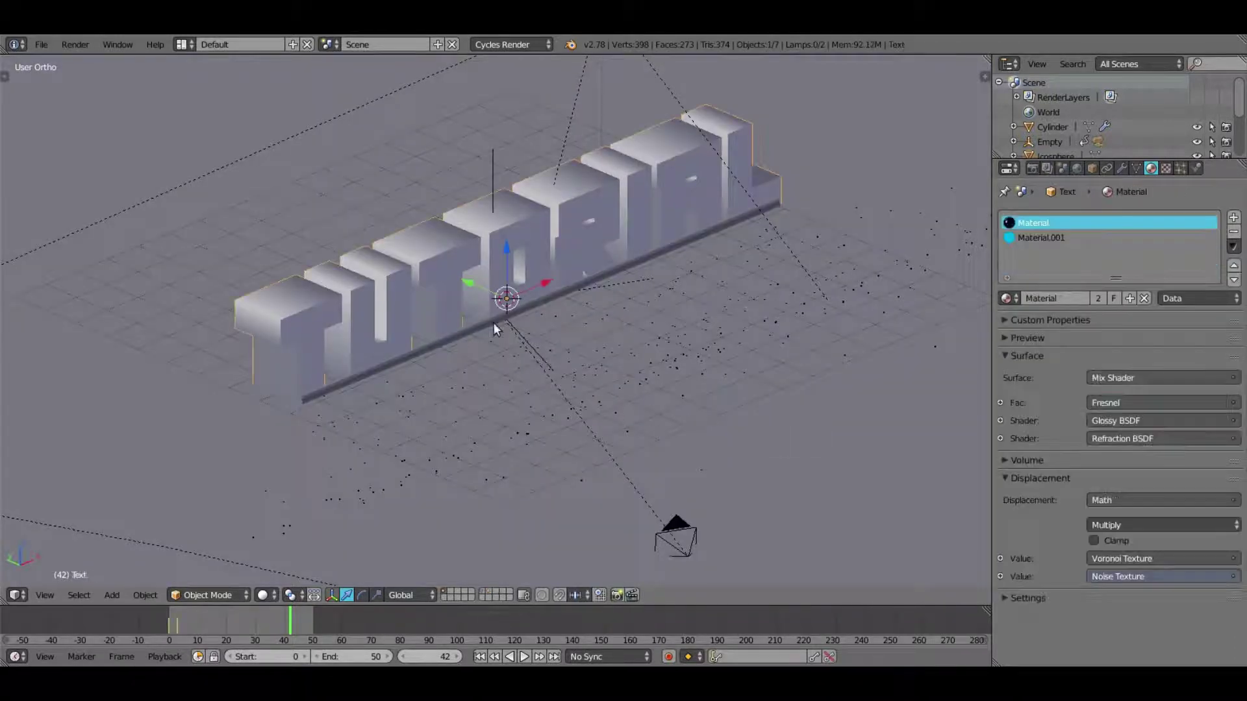
right_click(491, 323)
middle_click_drag(478, 338, 551, 291)
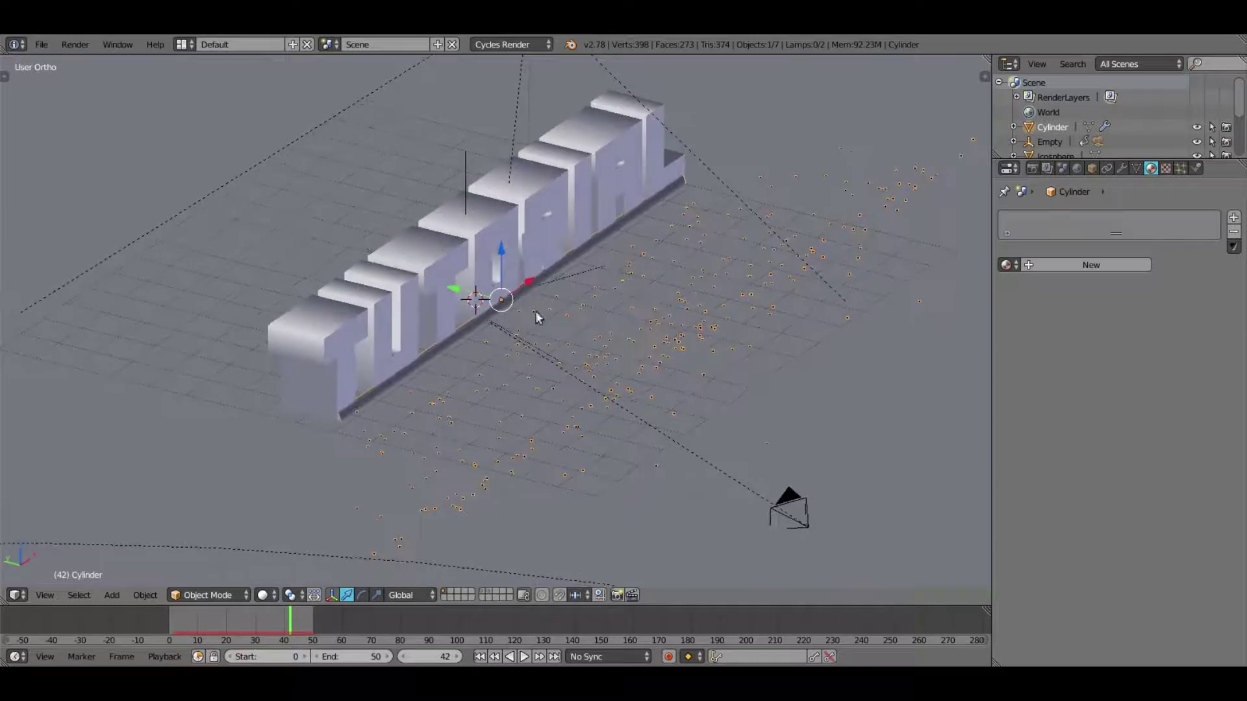
left_click(1183, 168)
scroll(1076, 469, "down", 10)
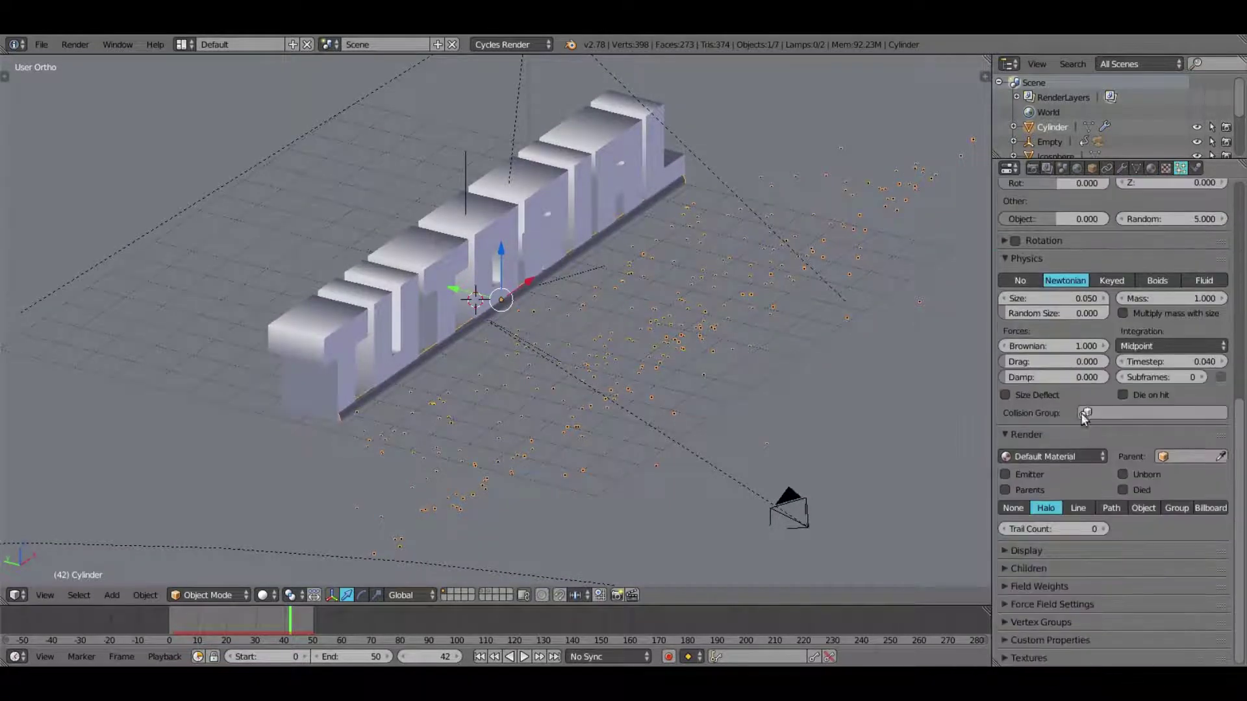
left_click(1151, 511)
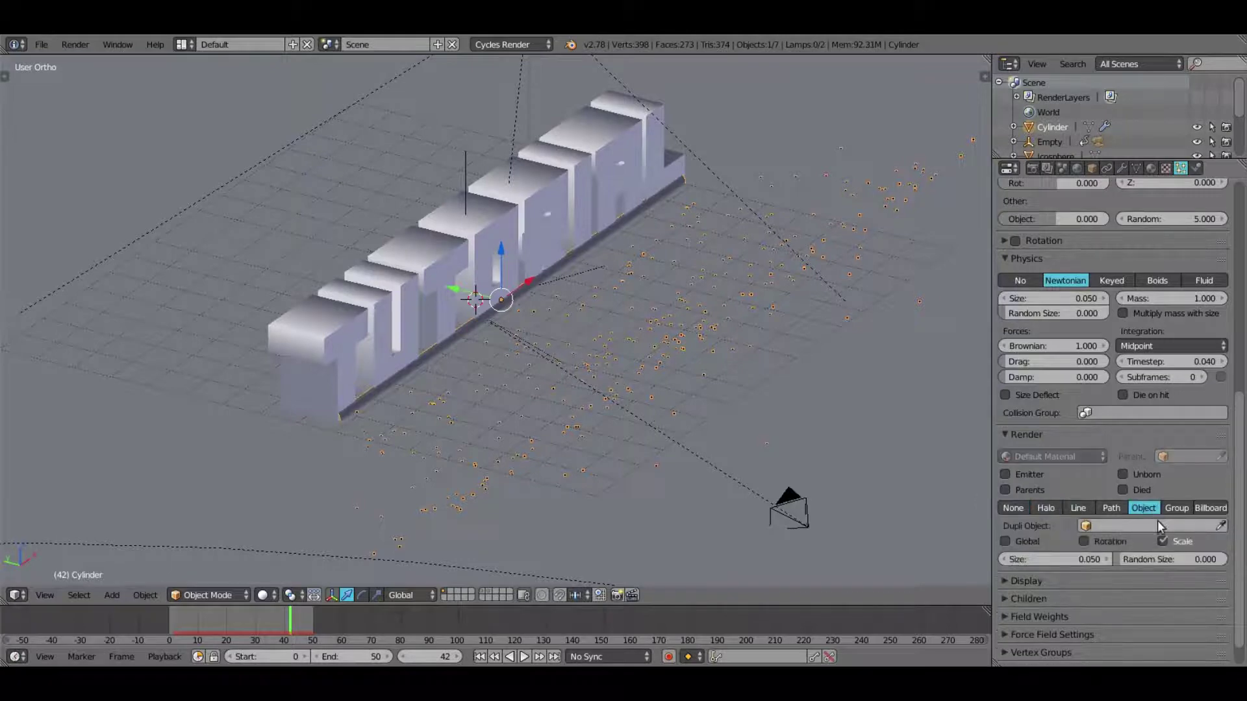
left_click(1155, 525)
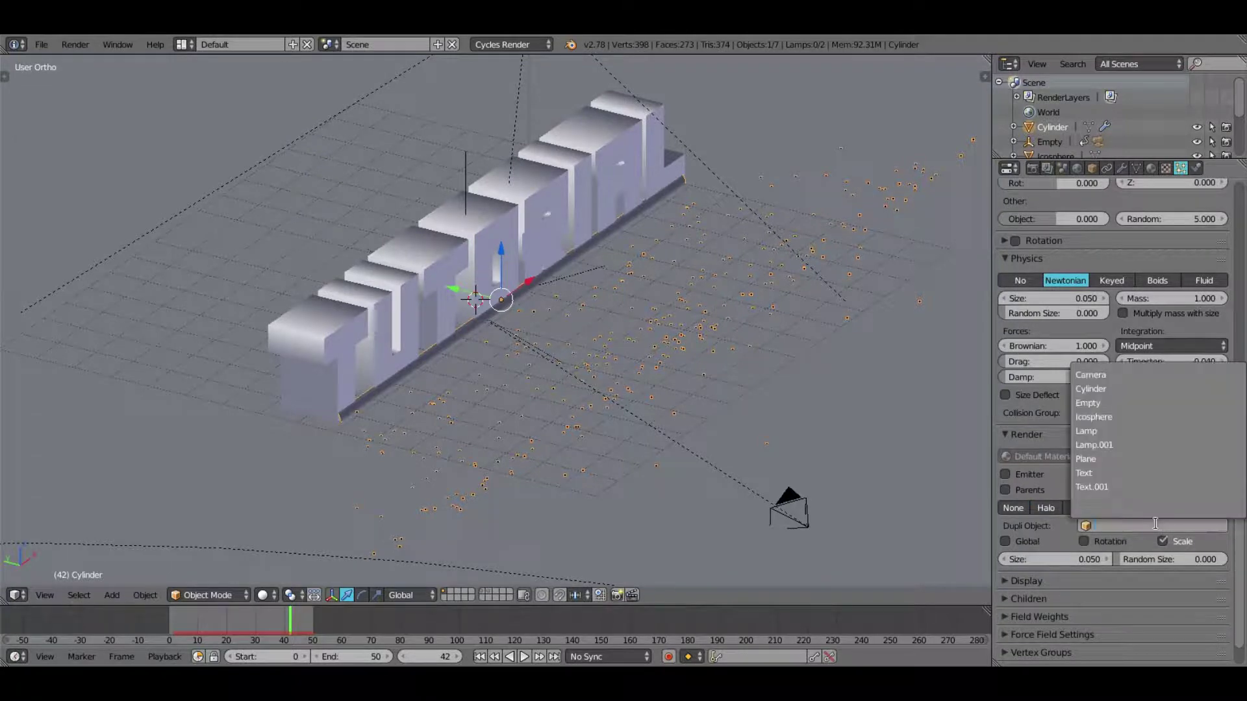
left_click(1093, 417)
Step: Set the strip's particle size to 0.030 and its random size to 1.000
mouse_move(675, 402)
middle_mouse_down()
mouse_move(696, 428)
mouse_move(605, 340)
mouse_move(672, 405)
middle_mouse_up()
scroll(717, 418, "up", 3)
scroll(643, 380, "up", 2)
scroll(776, 453, "down", 4)
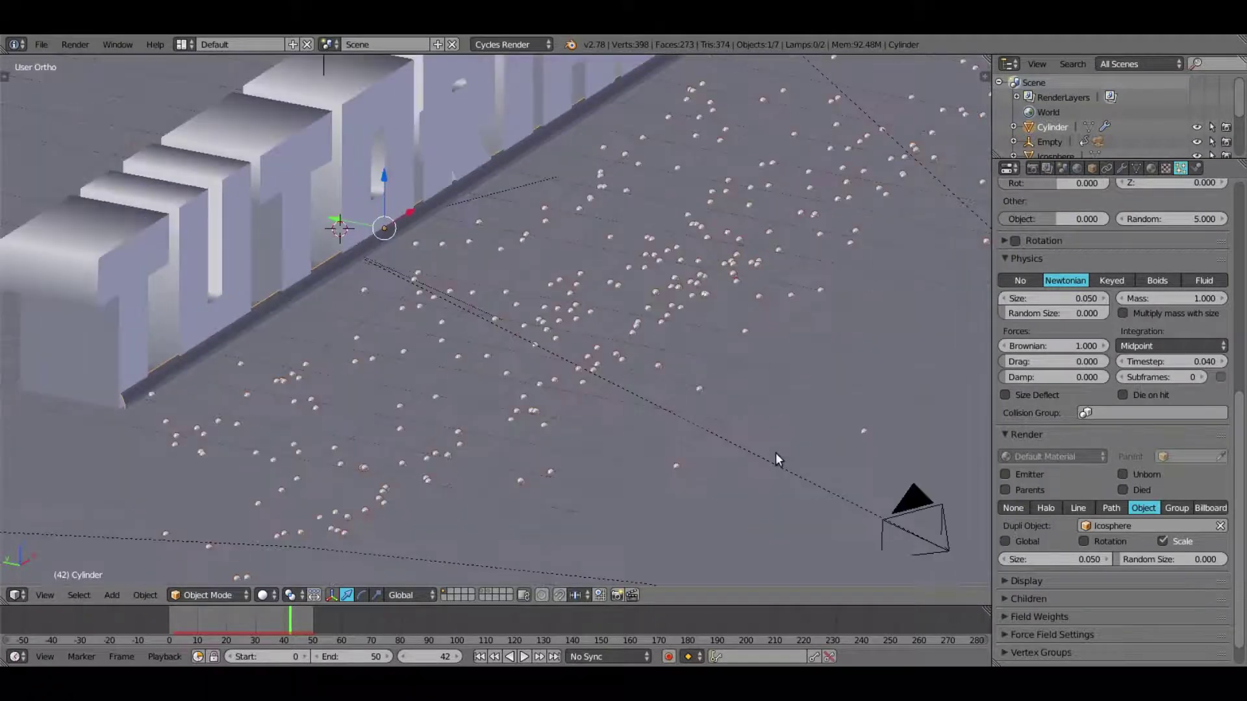
left_click_drag(1043, 559, 1020, 559)
left_click_drag(1130, 559, 1228, 560)
middle_click_drag(734, 366, 689, 331)
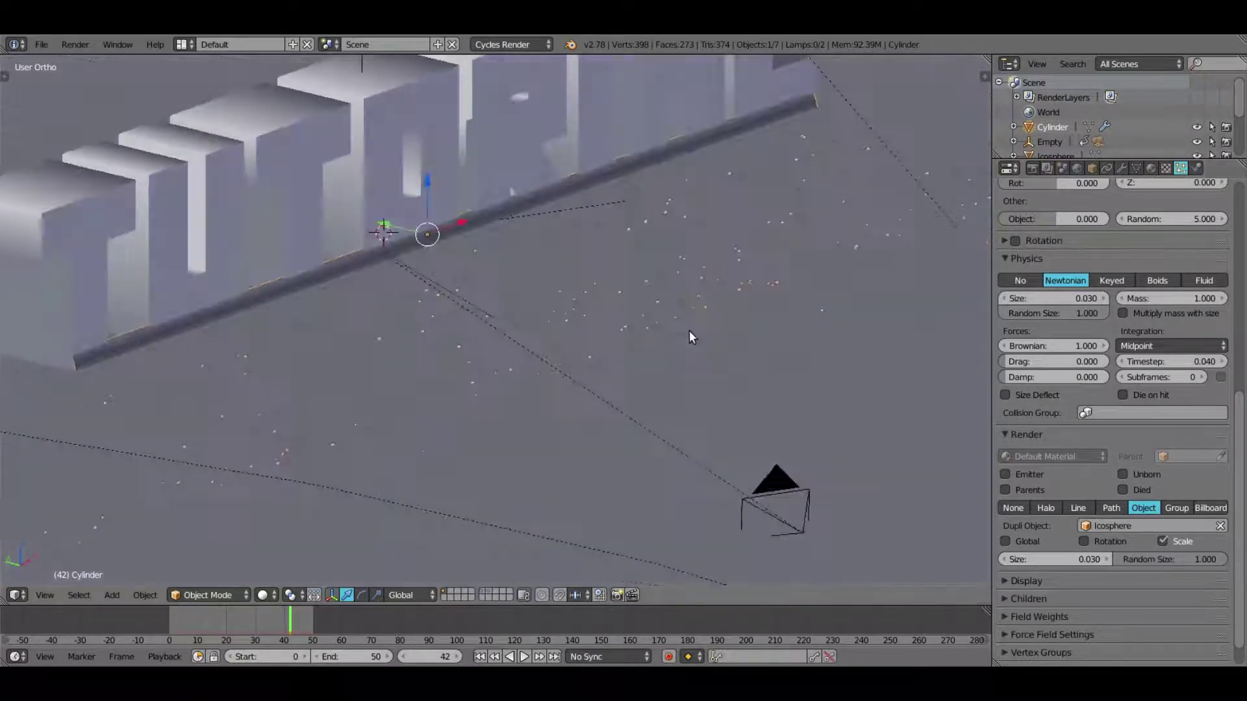
Step: Preview the burst through the camera in rendered shading, set the particle size to 0.070, and return to solid shading
key("KP_0")
key("alt+a")
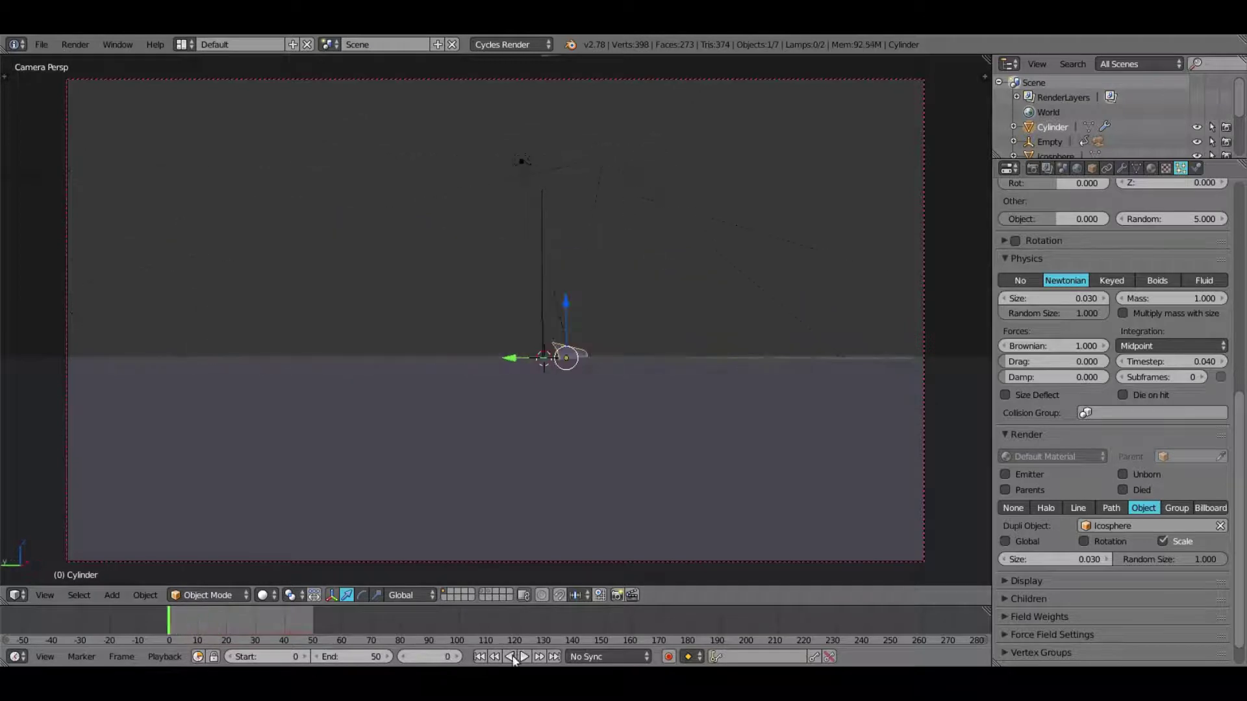
left_click(263, 595)
left_click(289, 497)
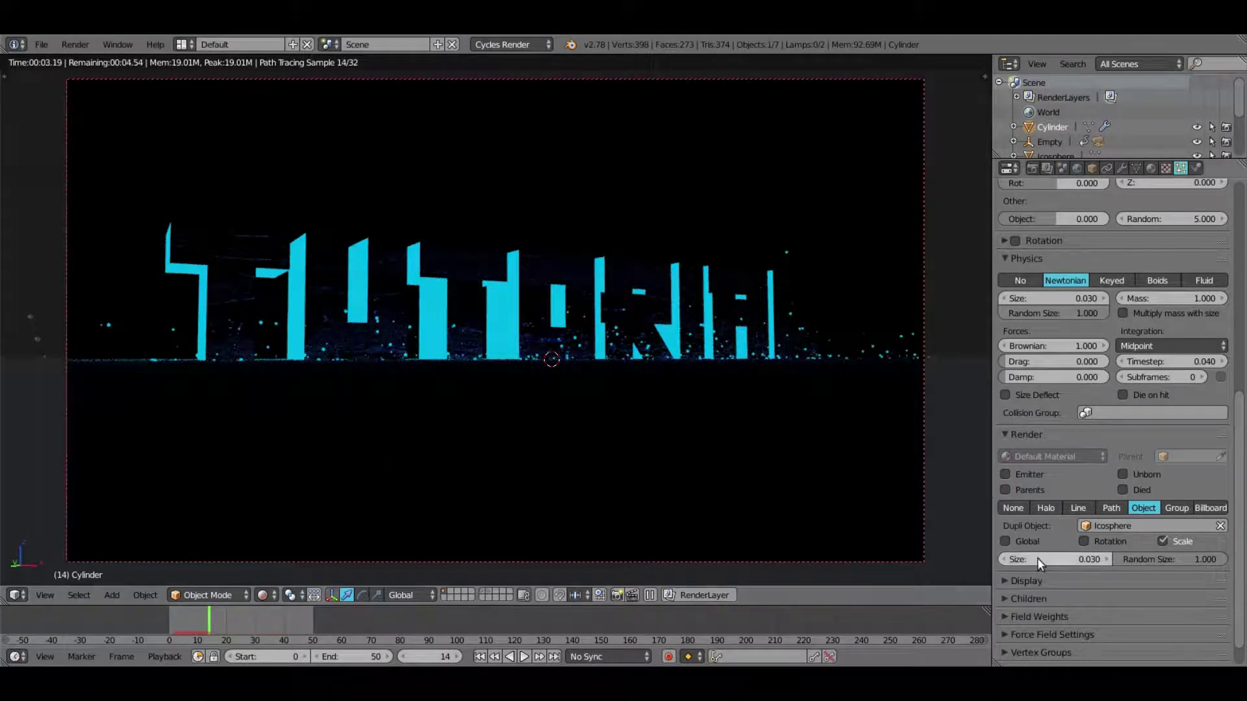
left_click_drag(1038, 558, 1064, 559)
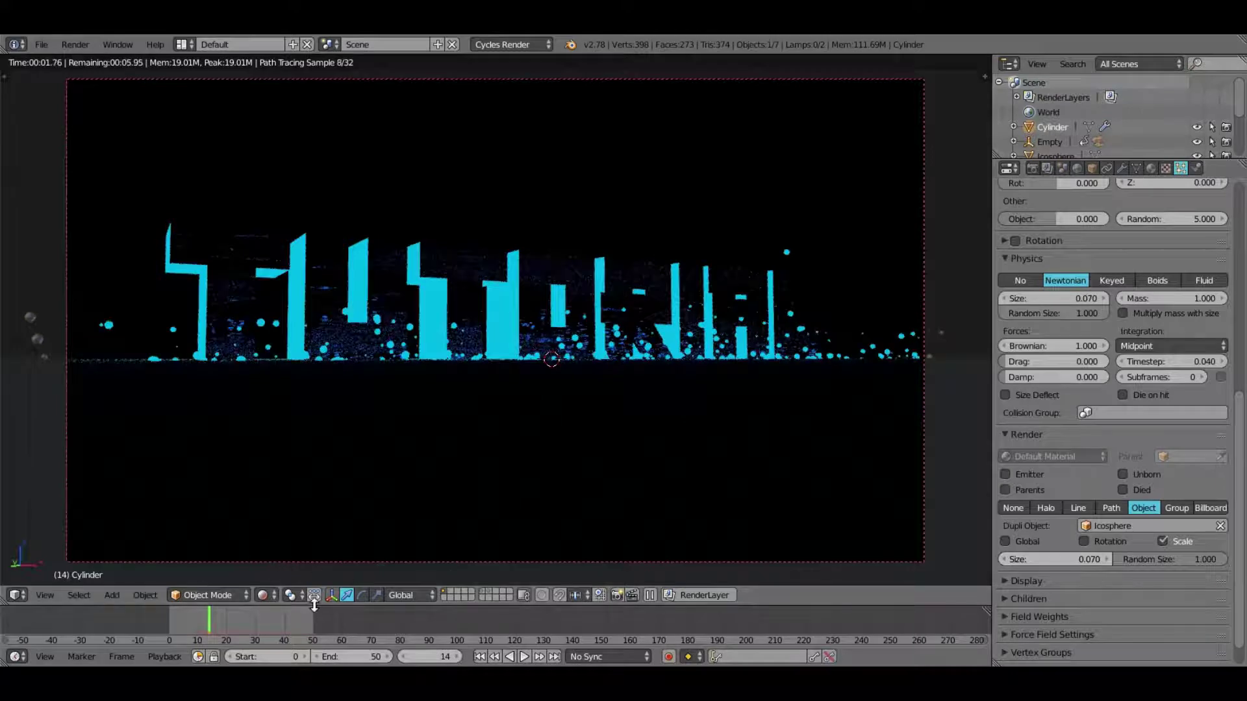
left_click(262, 595)
left_click(283, 548)
Step: Replay the particle burst from the first frame in an angled overview, review the particle settings, and stop the playback
middle_click_drag(420, 387, 510, 622)
left_click(479, 656)
left_click(524, 656)
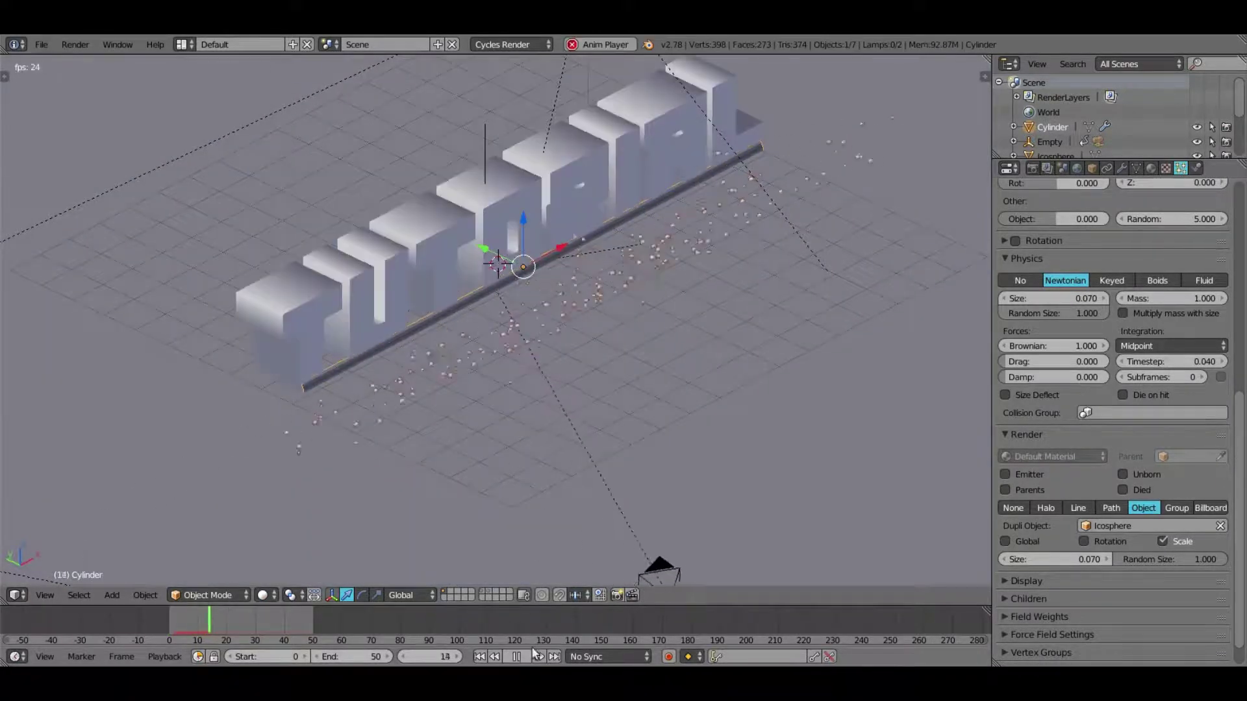
middle_click_drag(637, 570, 538, 497)
scroll(1065, 431, "up", 12)
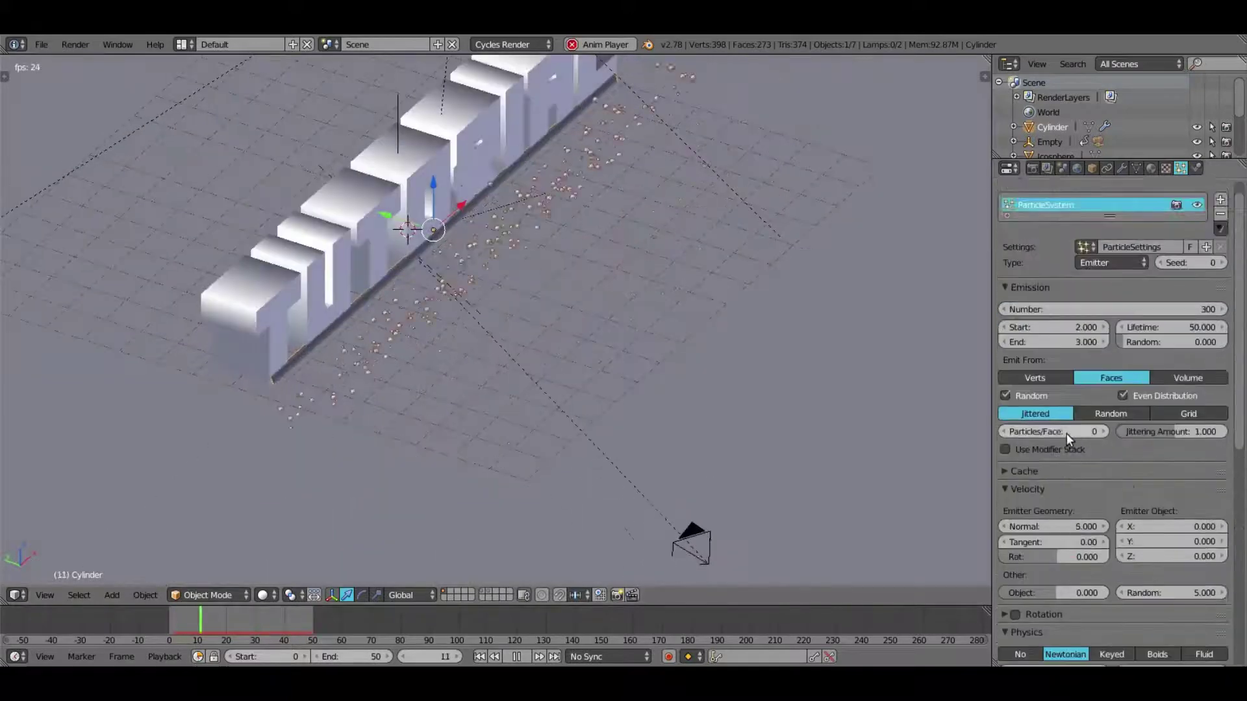
scroll(1069, 458, "down", 12)
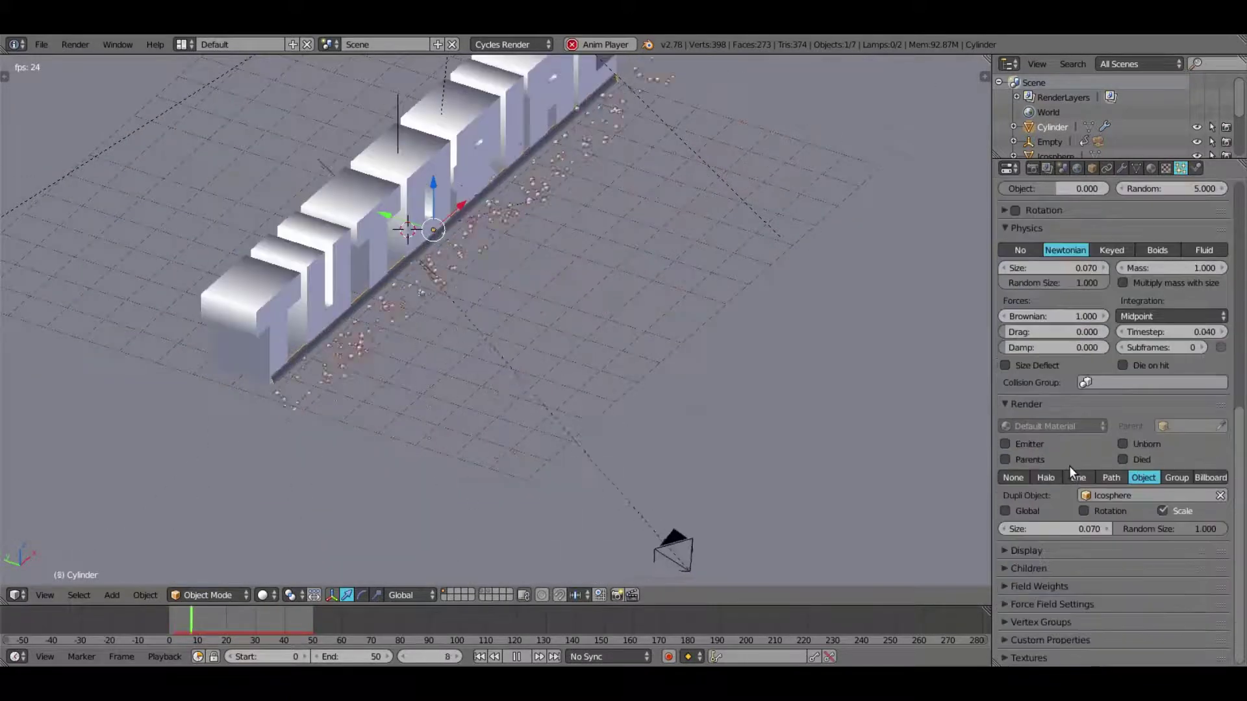
left_click(1062, 603)
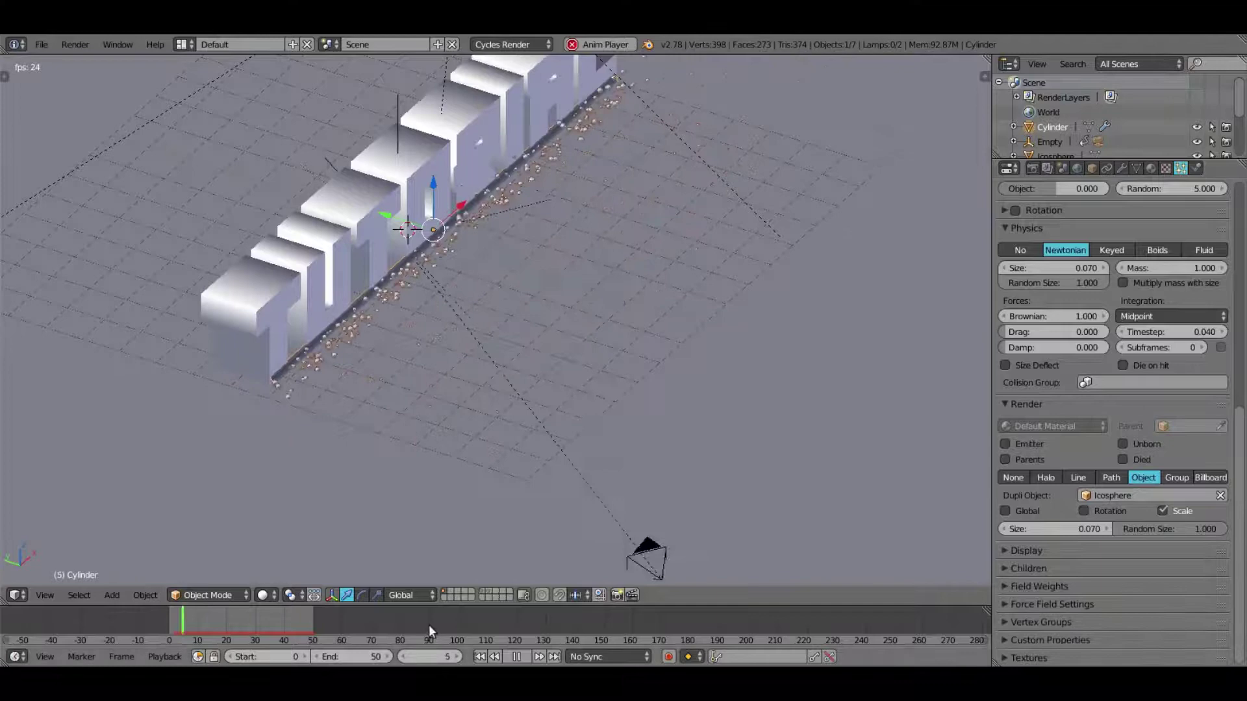
left_click(517, 657)
key("shift+a")
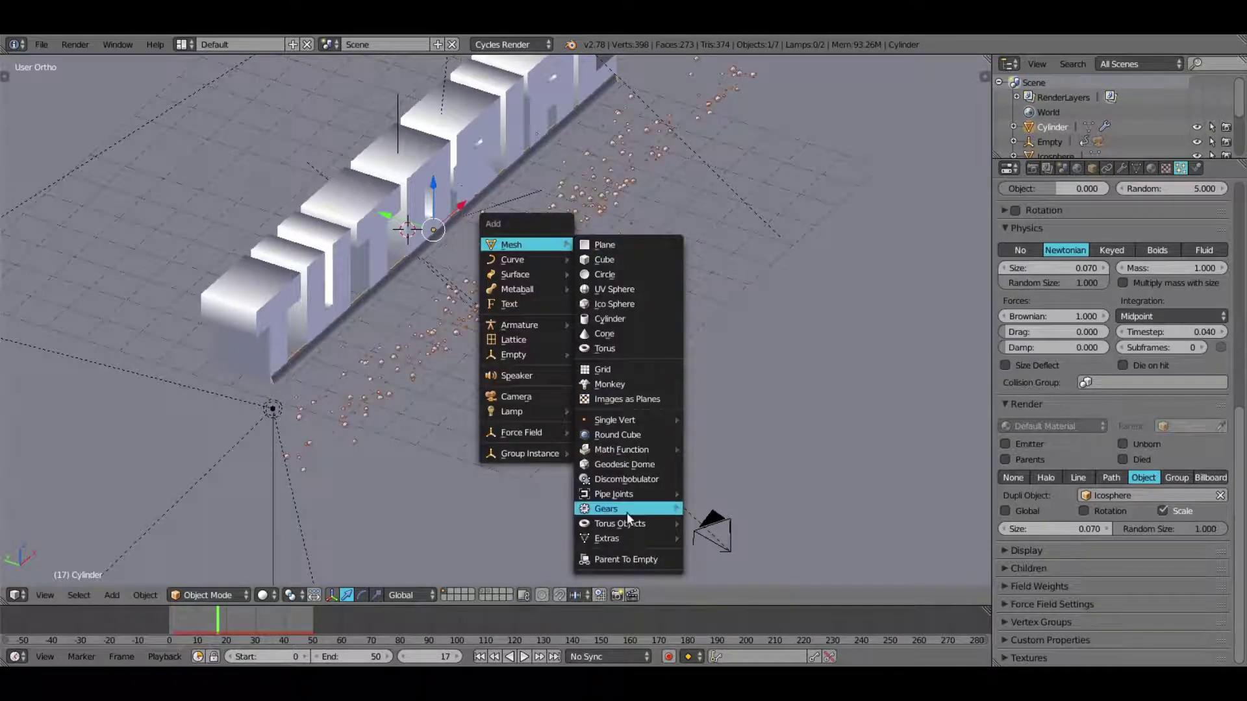
scroll(1195, 249, "up", 15)
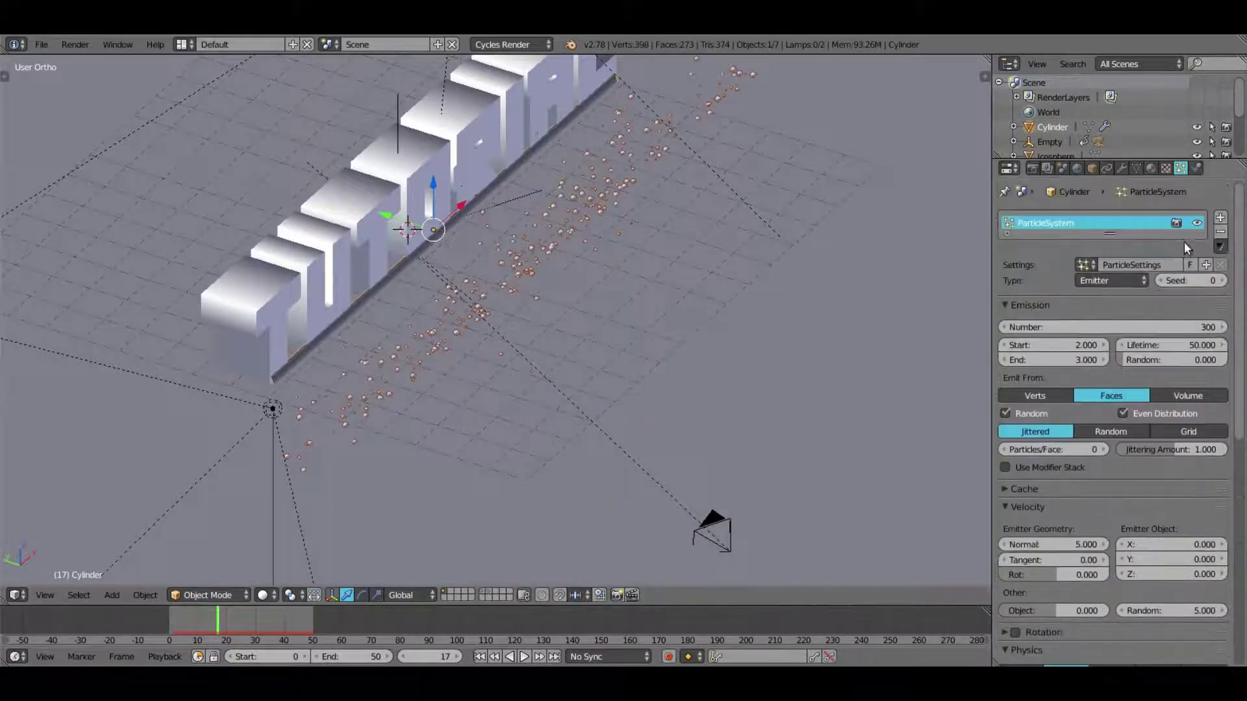
left_click(1195, 170)
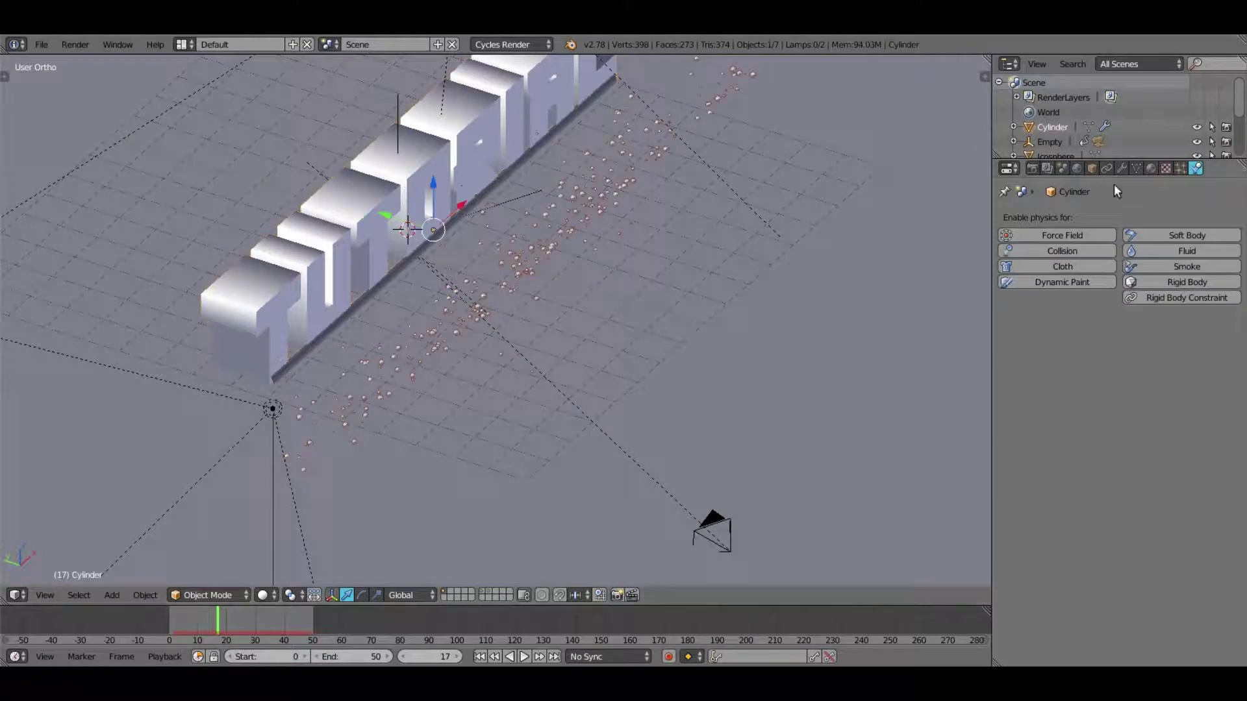
left_click(1150, 169)
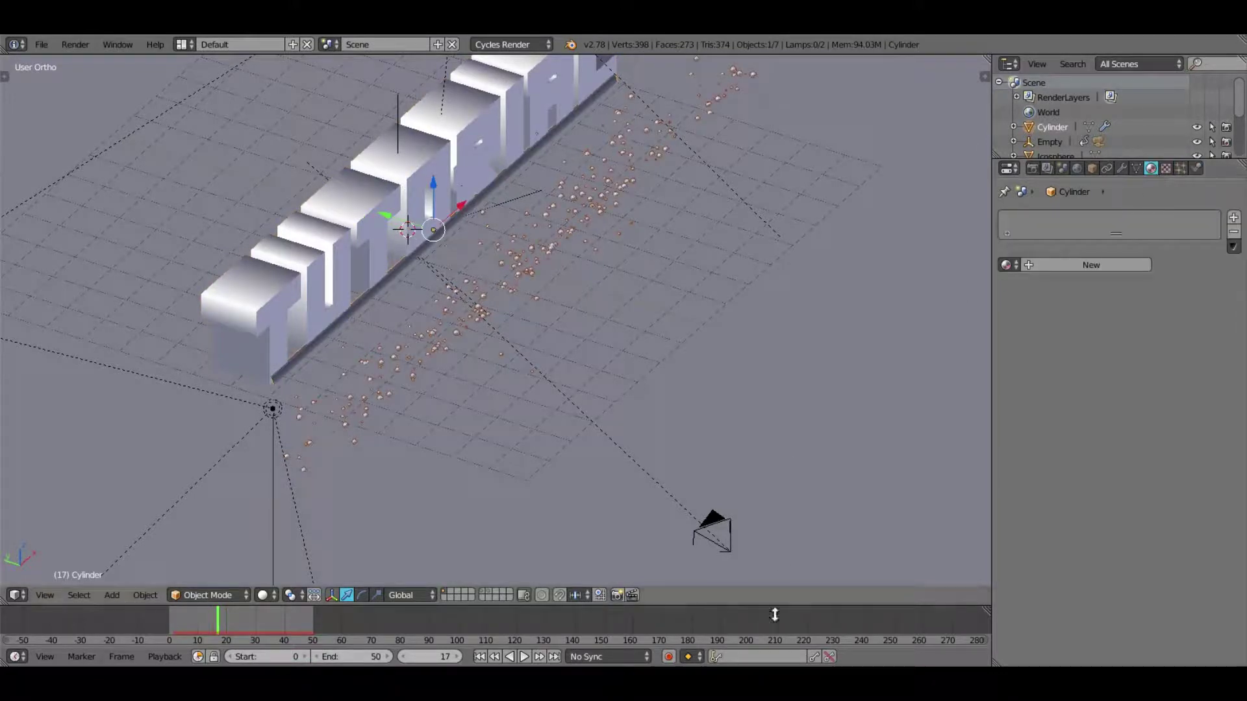
Step: Display only layer 7 and duplicate the ico sphere twice, lining up the copies beside the original along the X axis
left_click(489, 591)
right_click(456, 239)
middle_click_drag(482, 255, 473, 334)
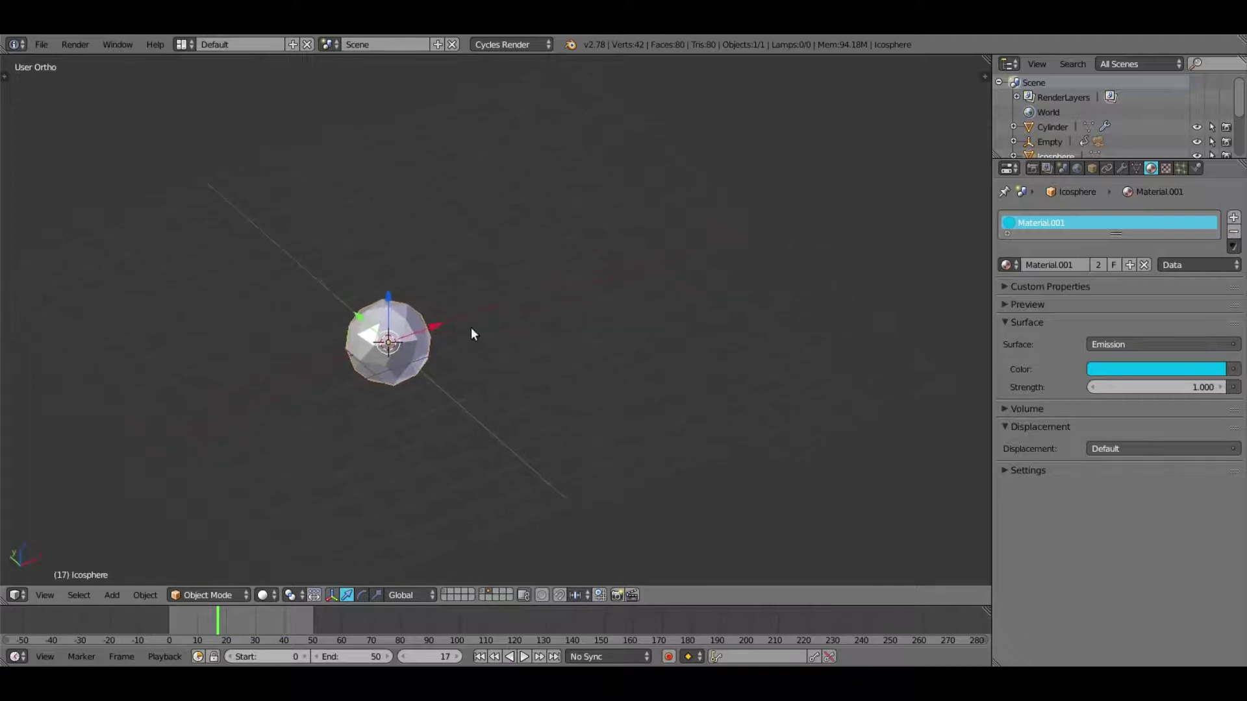
key("shift+d")
left_click(472, 328)
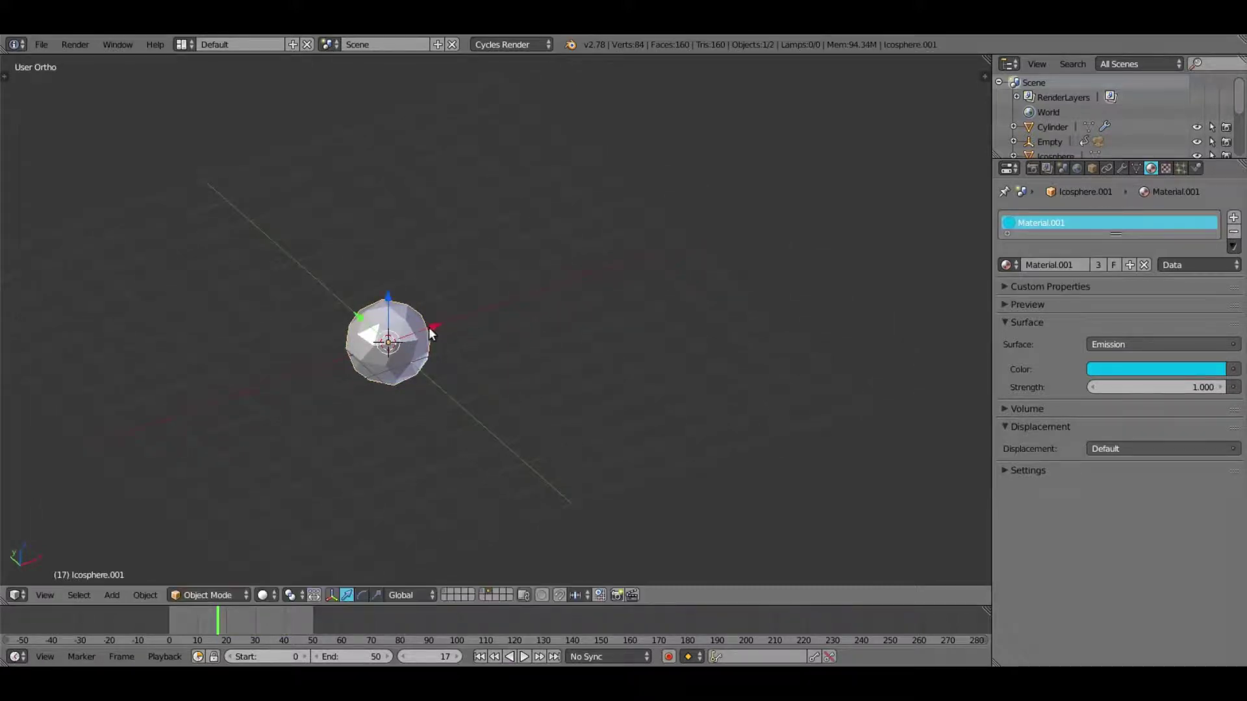
left_click_drag(429, 328, 517, 296)
key("shift+d")
key("g")
left_click(613, 259)
key("ctrl+space")
Step: Give the middle ico sphere its own material copy, shift its emission color to medium blue, and preview it in rendered shading
right_click(480, 313)
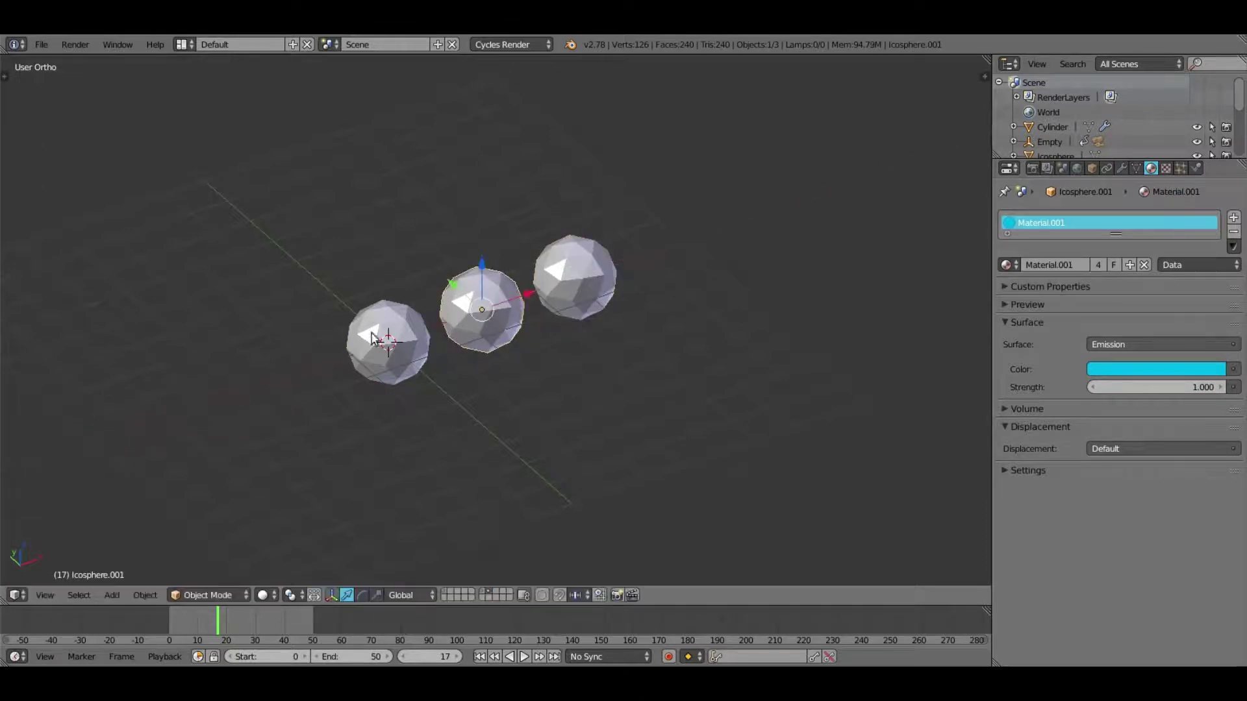
left_click(1096, 265)
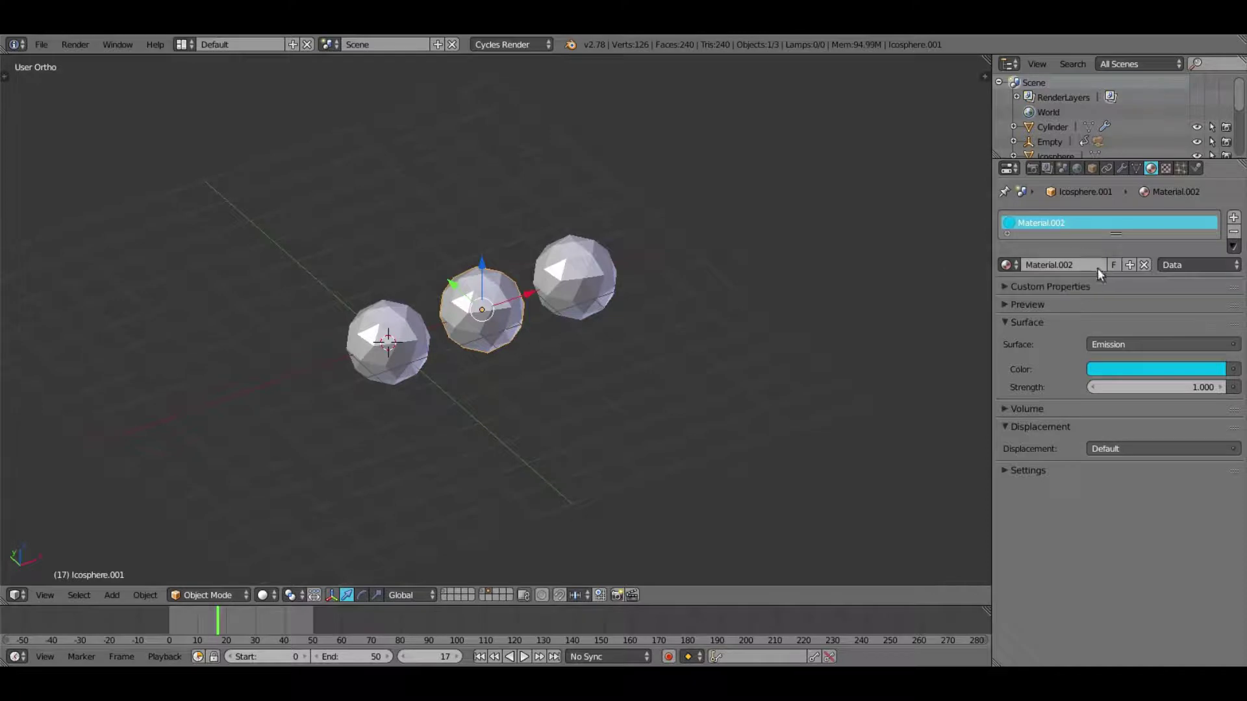
left_click(1109, 369)
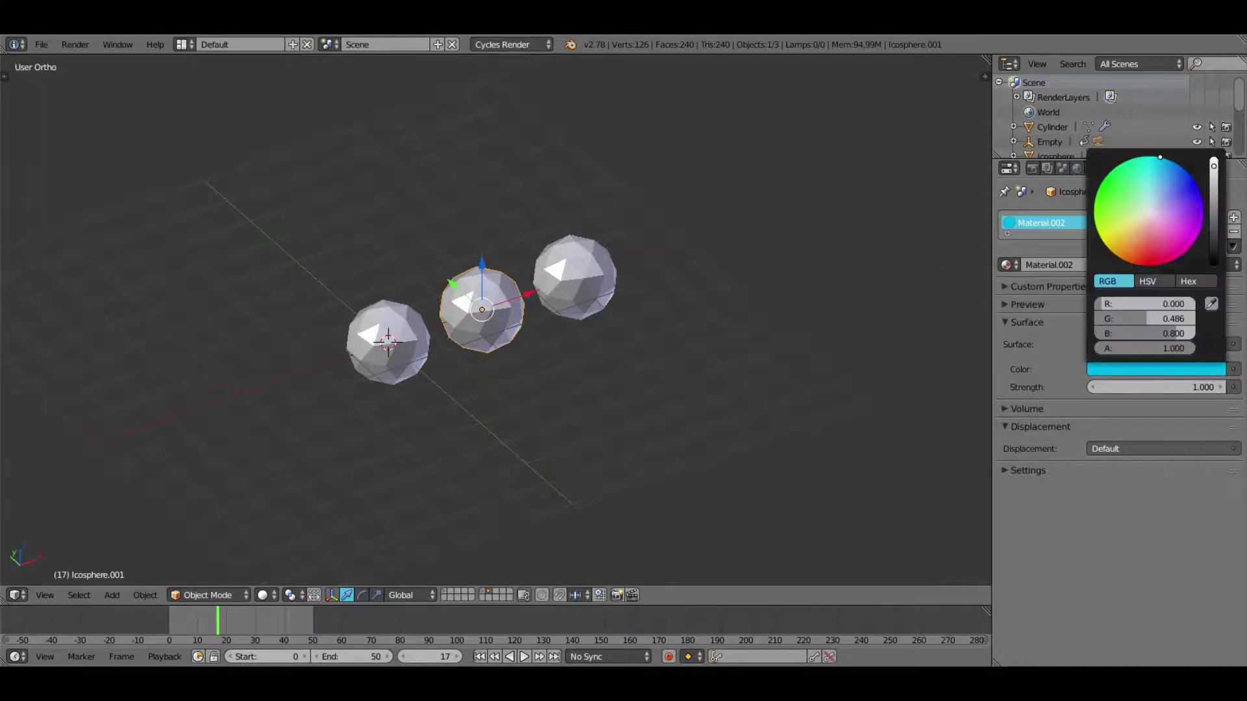
left_click_drag(1144, 318, 1130, 318)
left_click(263, 595)
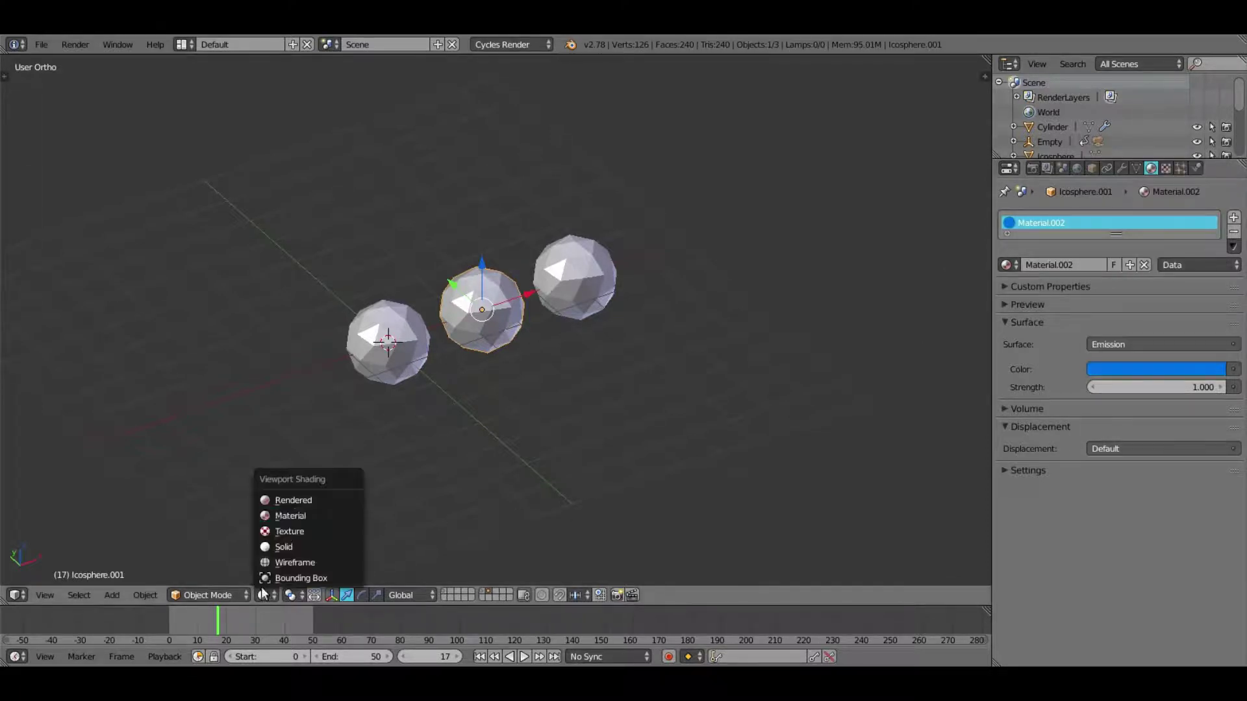
left_click(294, 501)
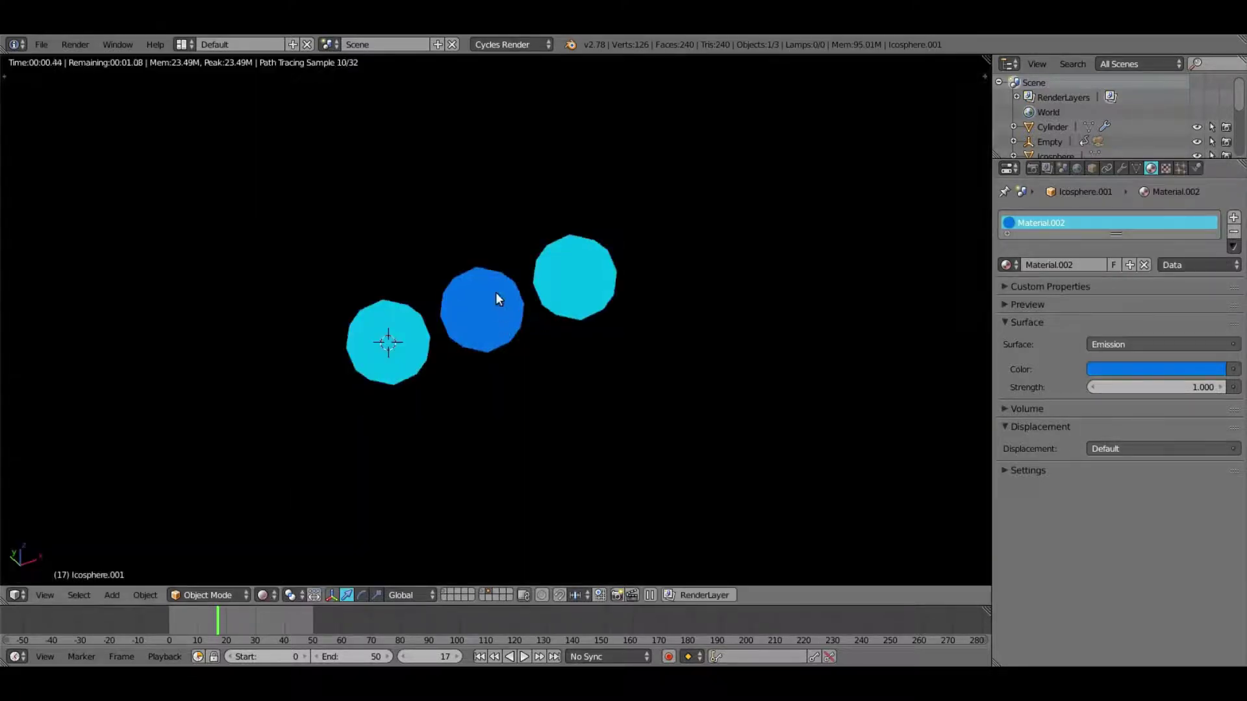
Step: Give the outer ico sphere copy its own material with emission color R 0.011, G 0.040, B 0.800, and restore solid shading
right_click(581, 273)
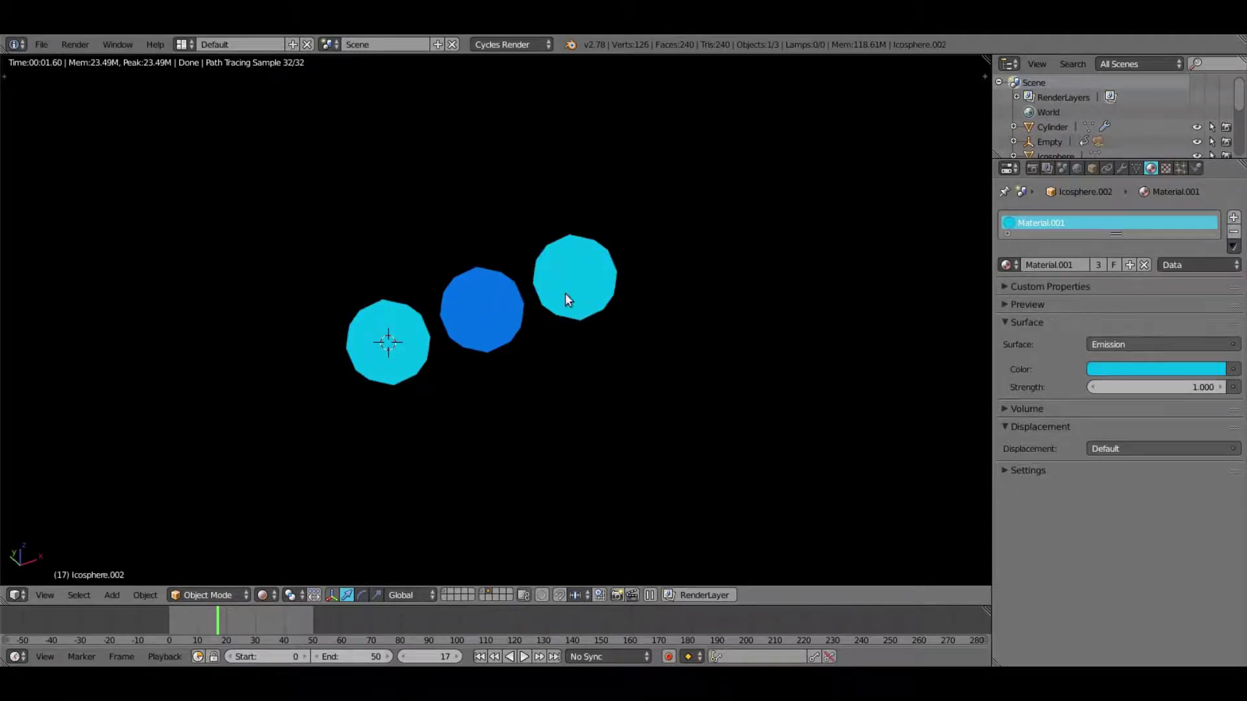
left_click(1098, 264)
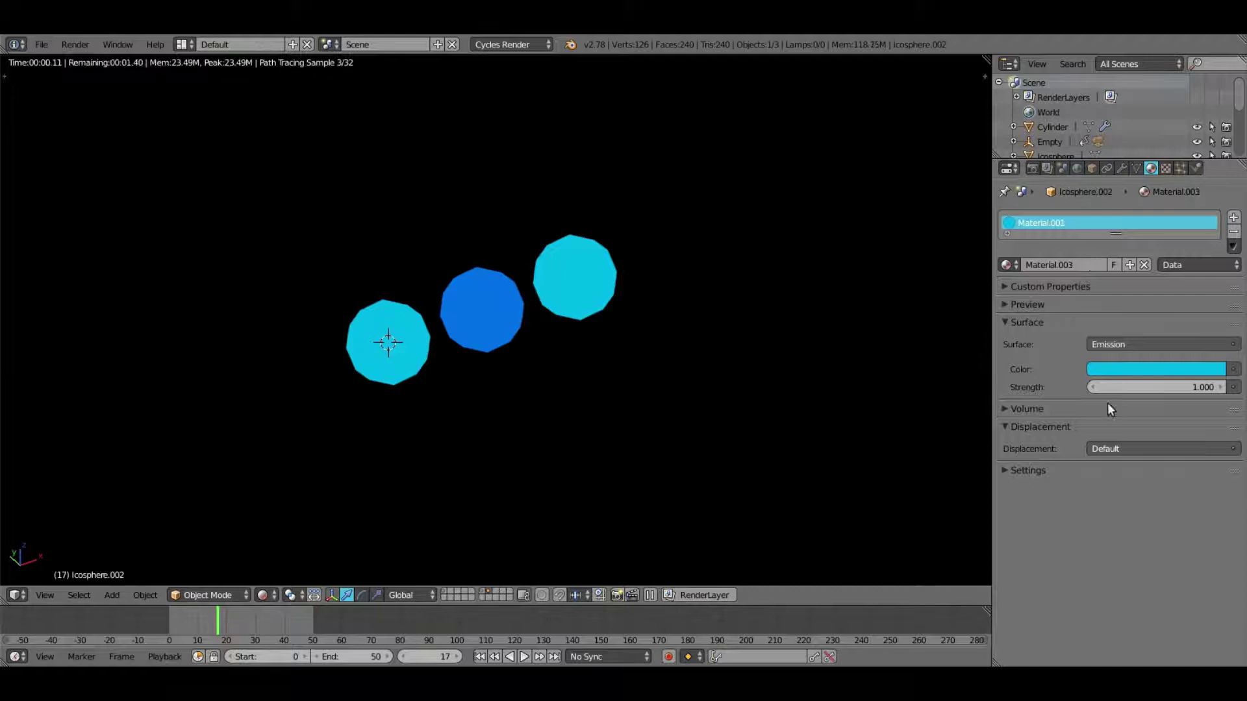
left_click(1137, 369)
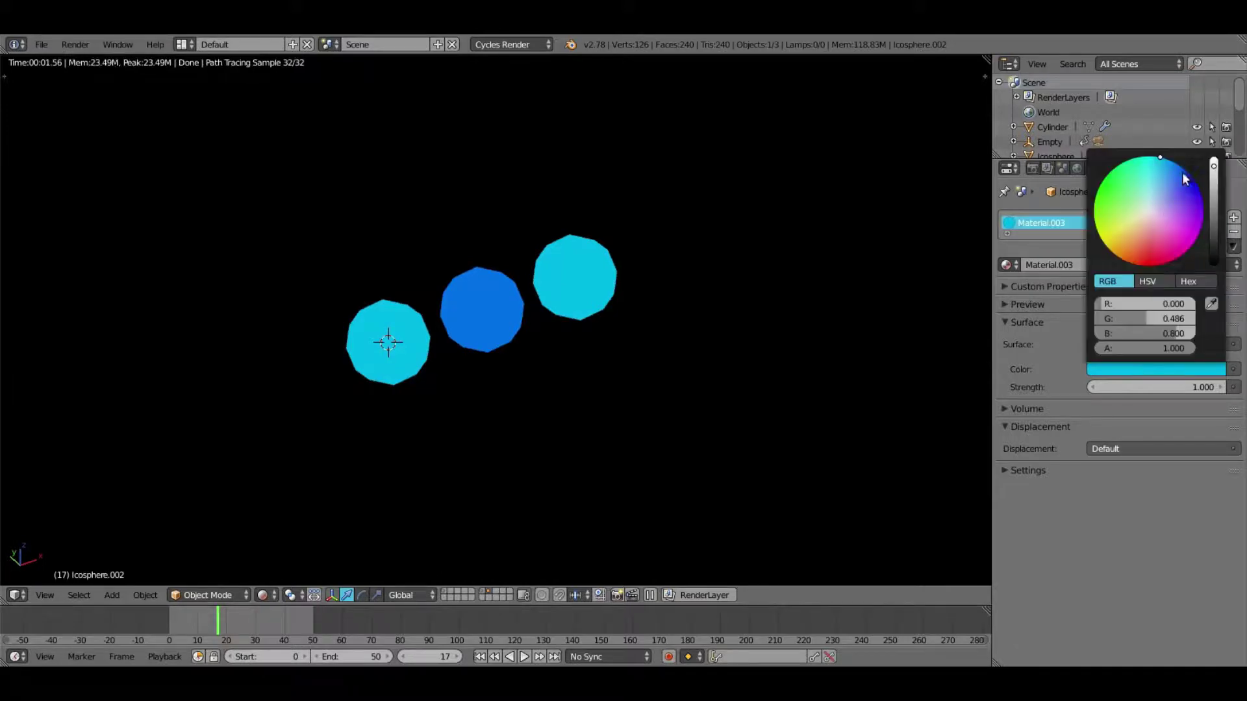
left_click_drag(1185, 179, 1189, 186)
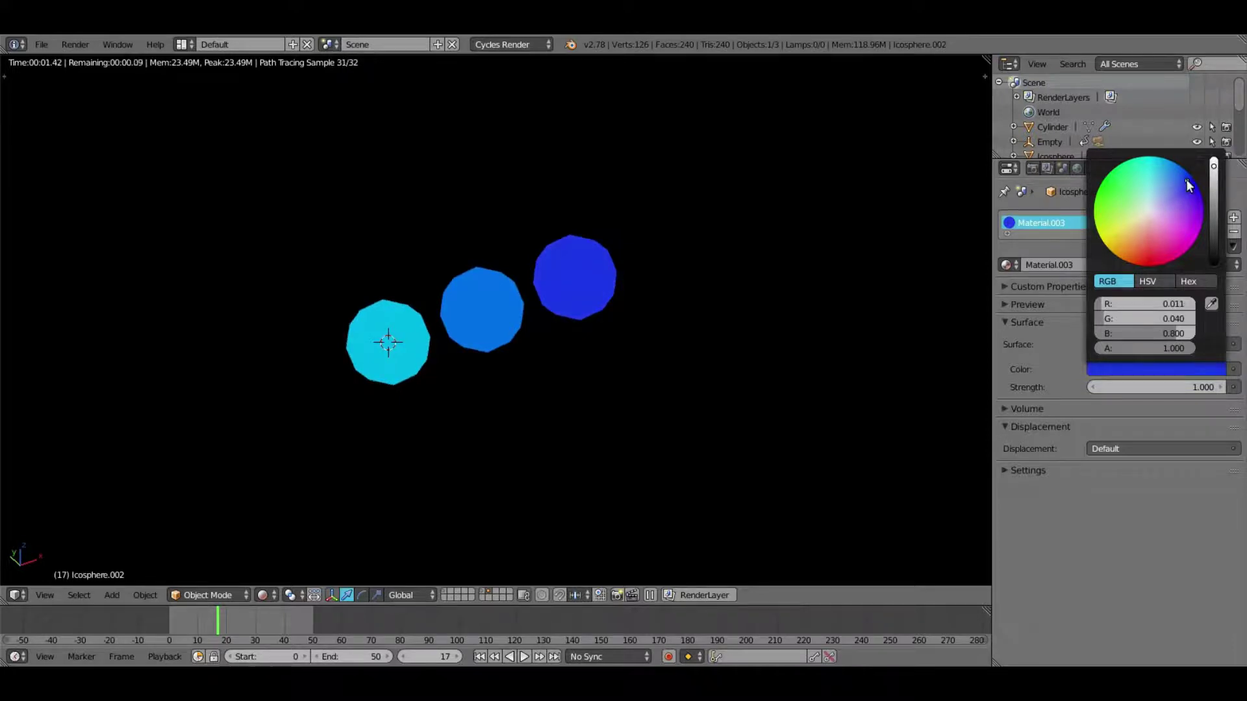
left_click(262, 595)
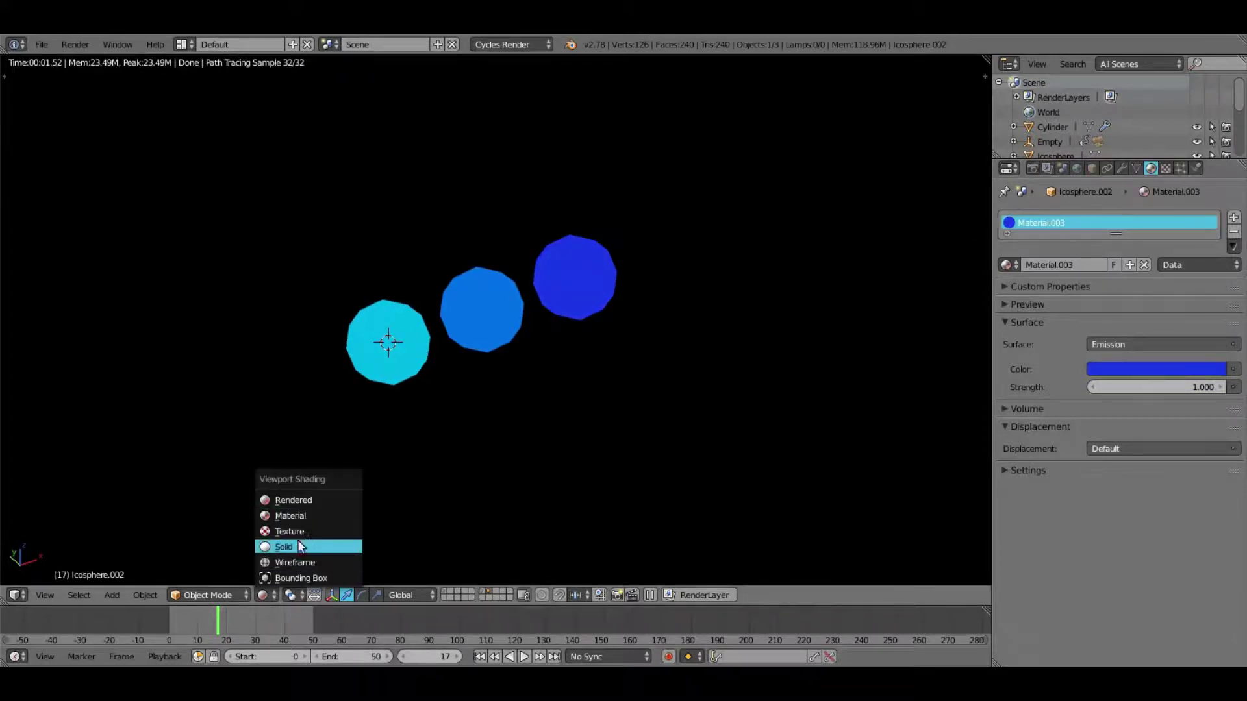
left_click(301, 547)
Step: Apply smooth shading to all three ico spheres
left_click(4, 78)
left_click(43, 275)
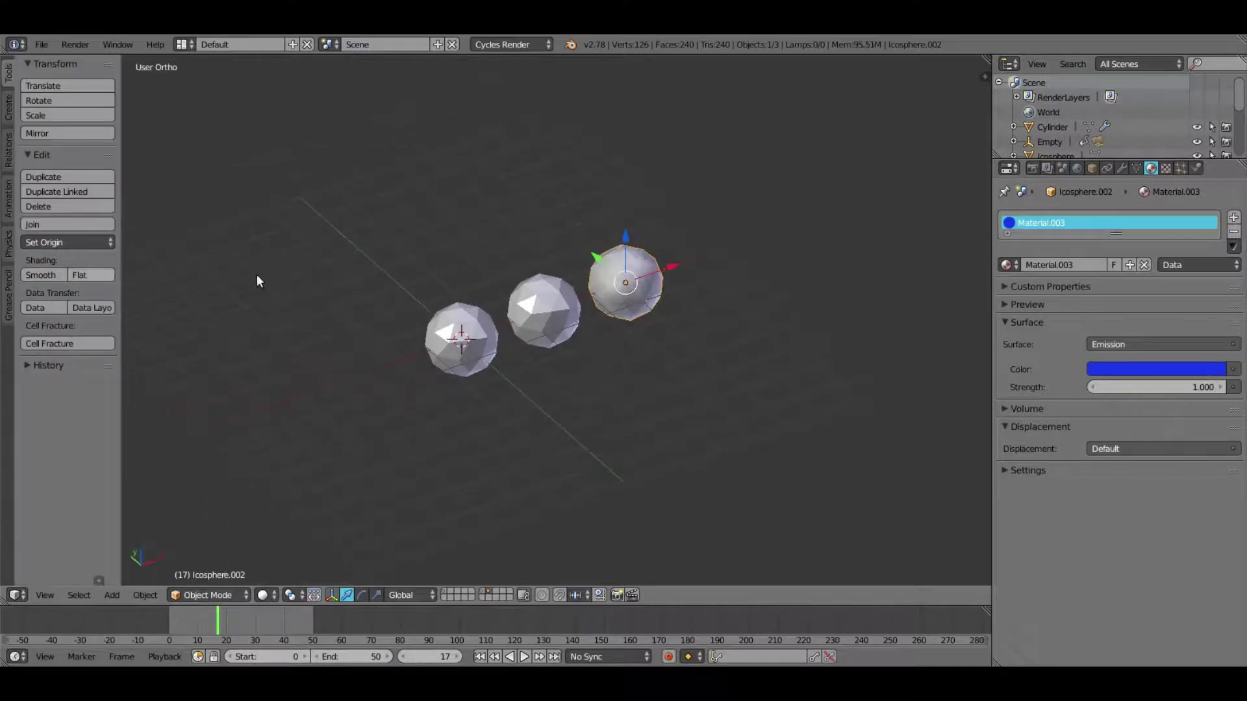
right_click(539, 309)
left_click(38, 273)
right_click(448, 332)
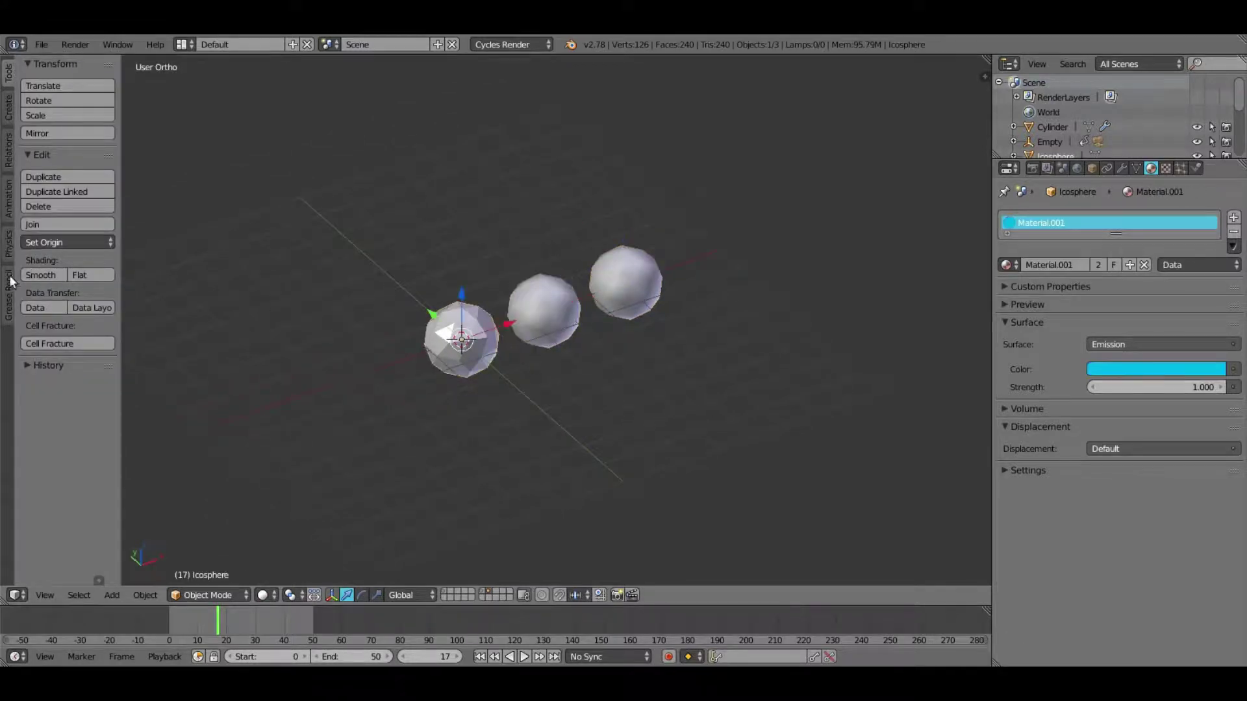
middle_click_drag(555, 312, 334, 292)
Step: Select all three ico spheres and put them in a new group
left_click(9, 109)
left_click(6, 74)
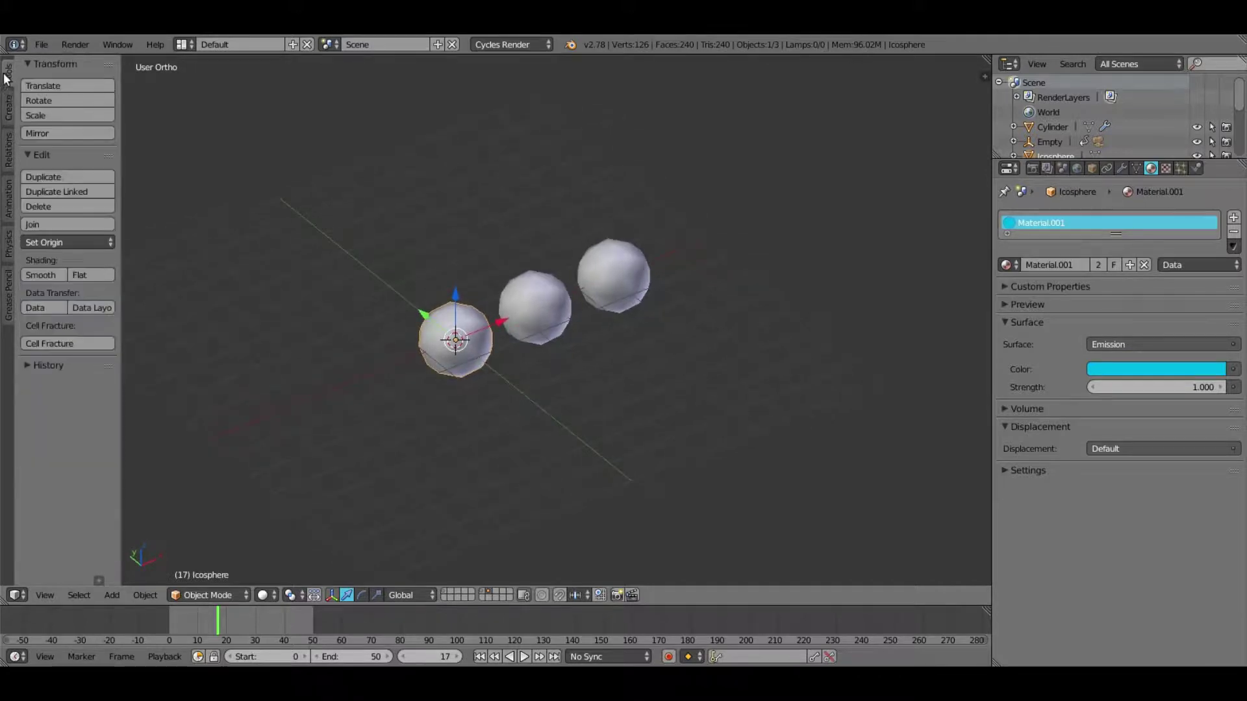
right_click(545, 294, "shift")
right_click(603, 272, "shift")
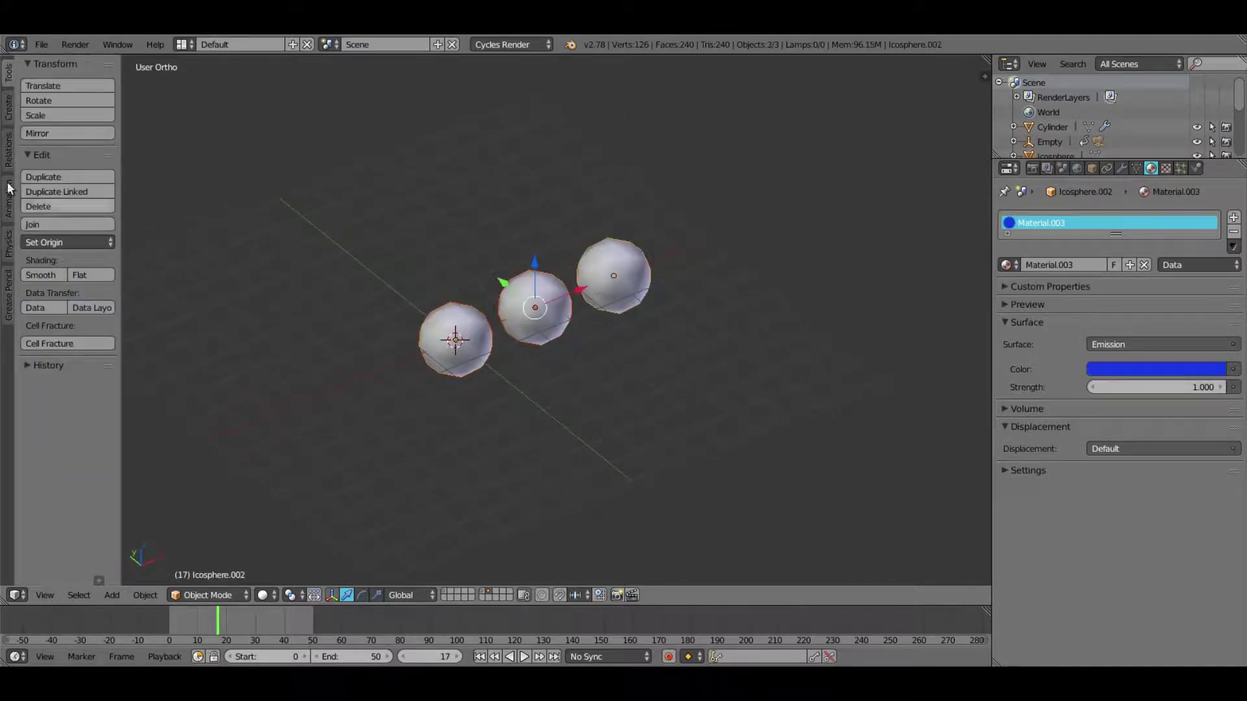
left_click(8, 153)
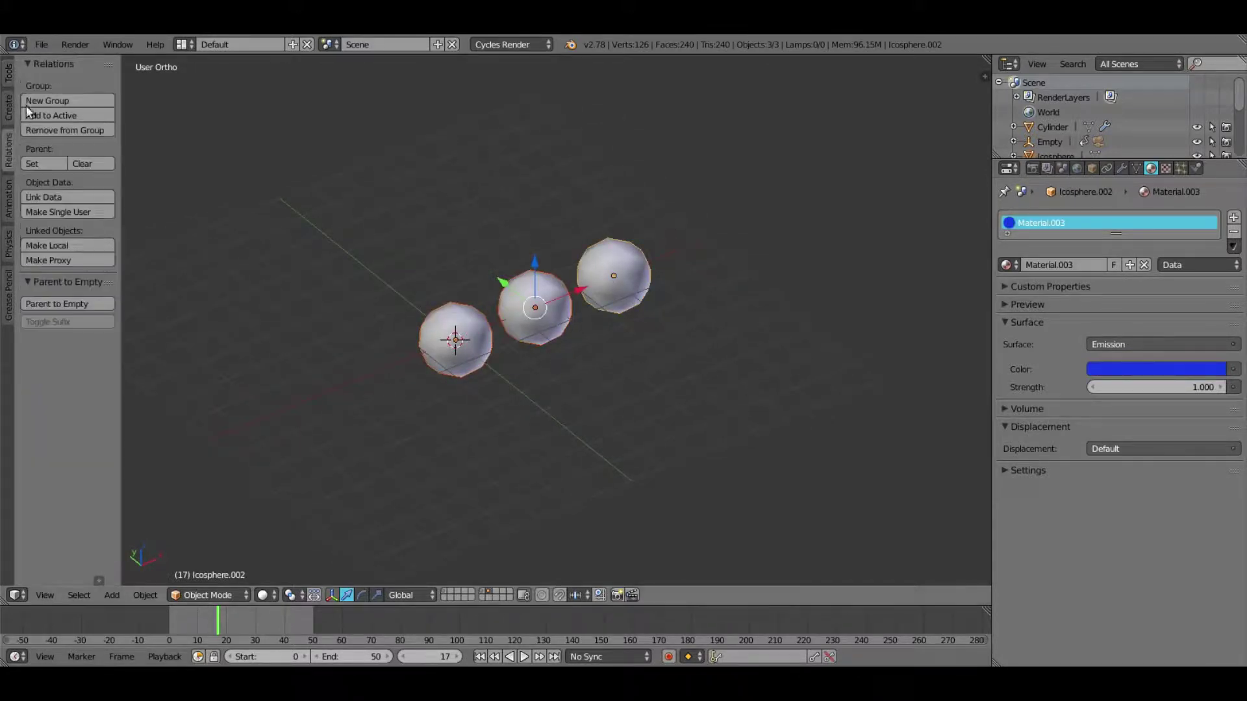
left_click(86, 101)
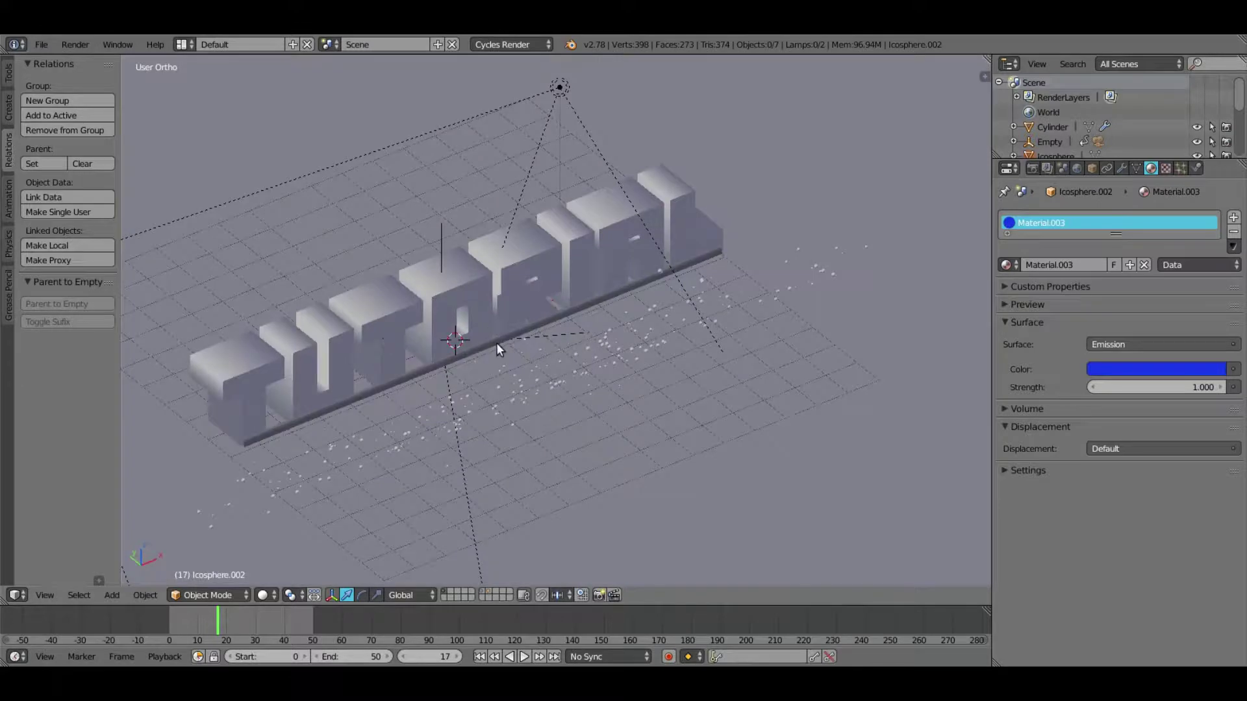
Step: Set the strip's particle system to render as a group, using the new ico sphere group named Group
right_click(500, 347)
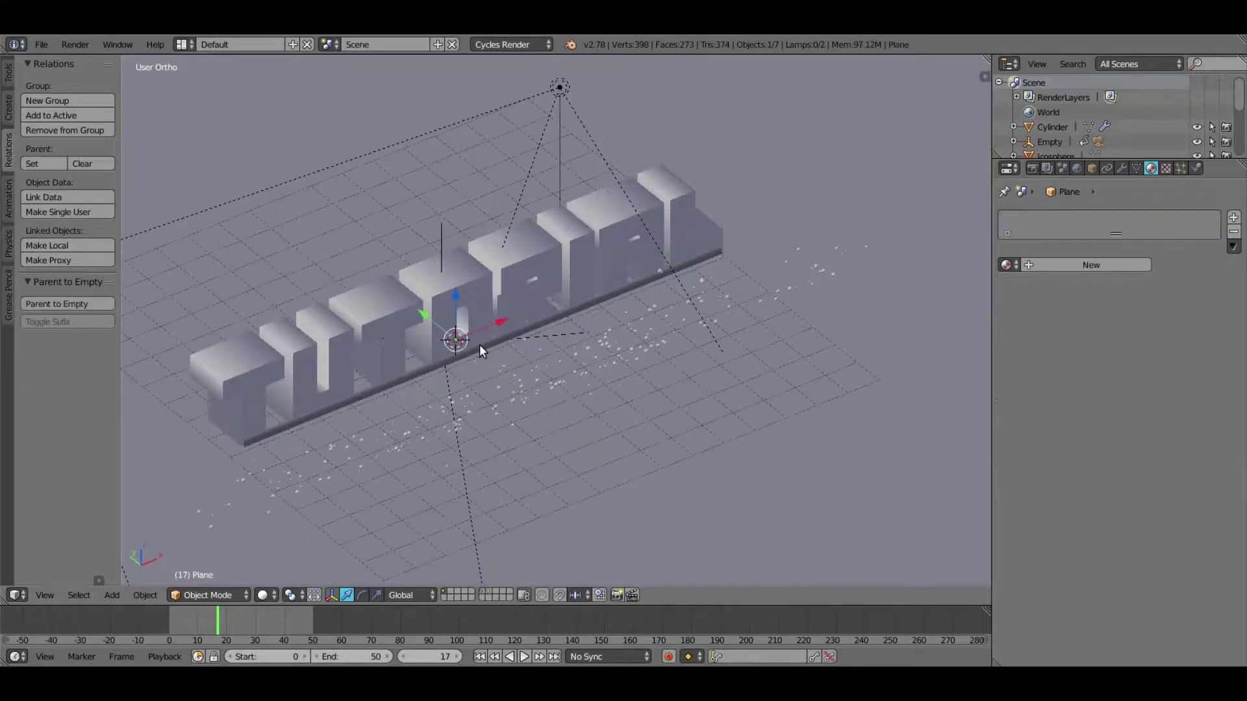
right_click(516, 383)
scroll(515, 383, "up", 1)
middle_click_drag(515, 383, 554, 344)
left_click(1181, 168)
scroll(1081, 467, "down", 10)
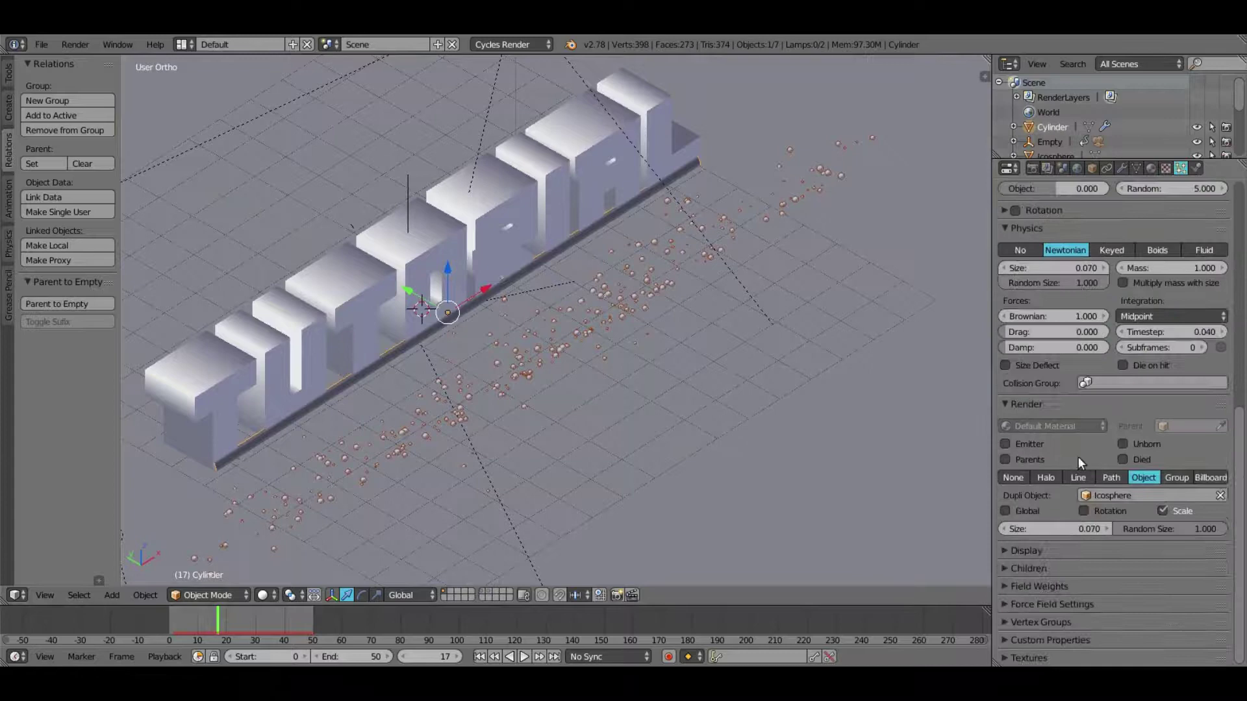
left_click(1176, 477)
left_click(1150, 495)
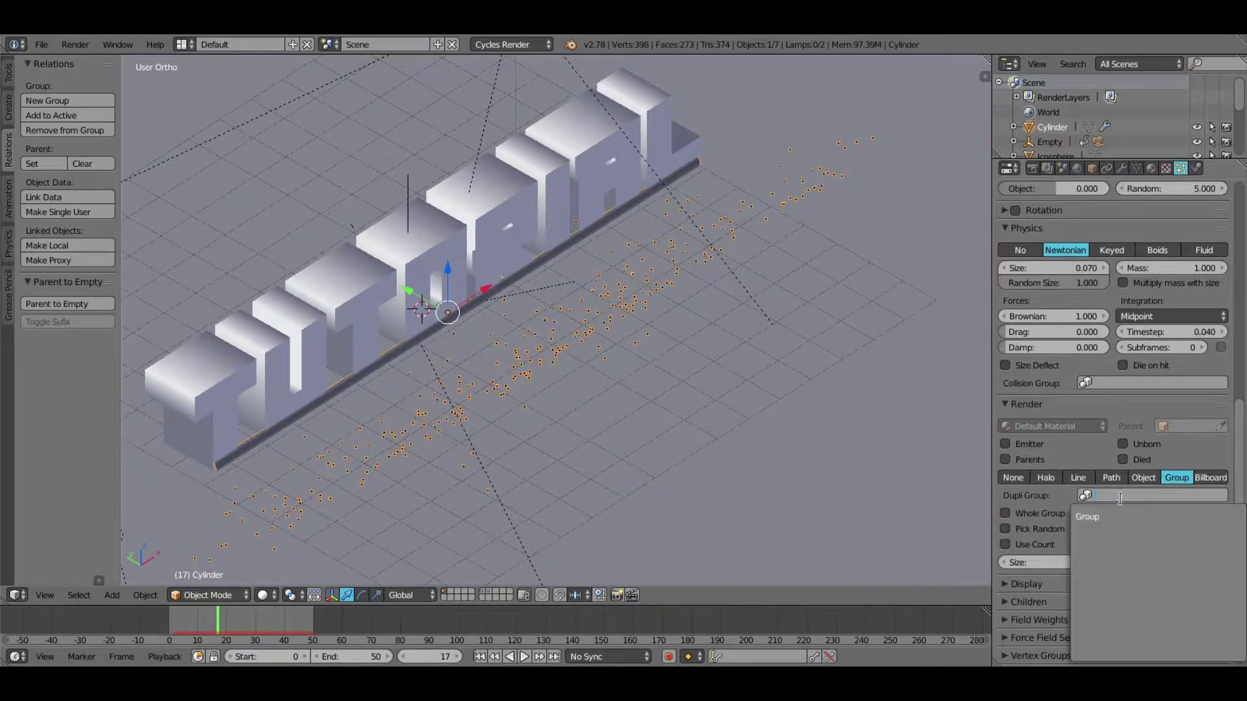
left_click(1097, 519)
scroll(704, 463, "up", 4)
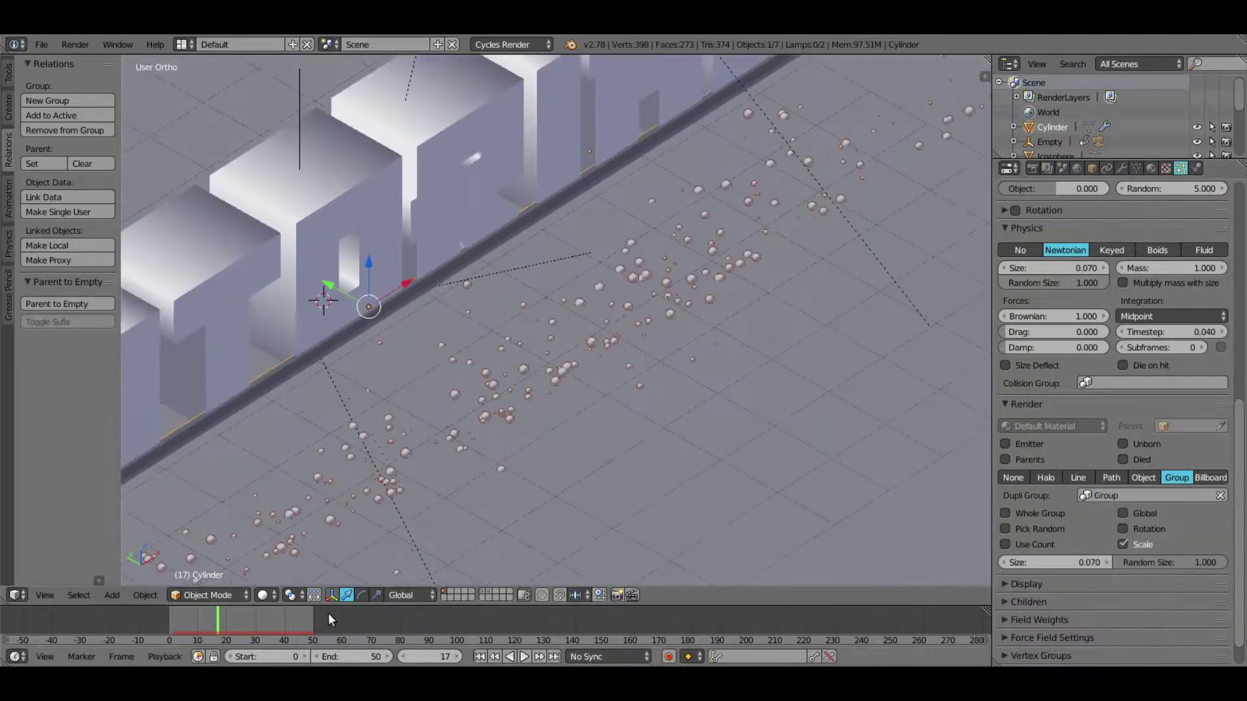
Step: Preview the multicolored particles in rendered shading, also through the camera, and restore solid shading
left_click(263, 595)
left_click(301, 500)
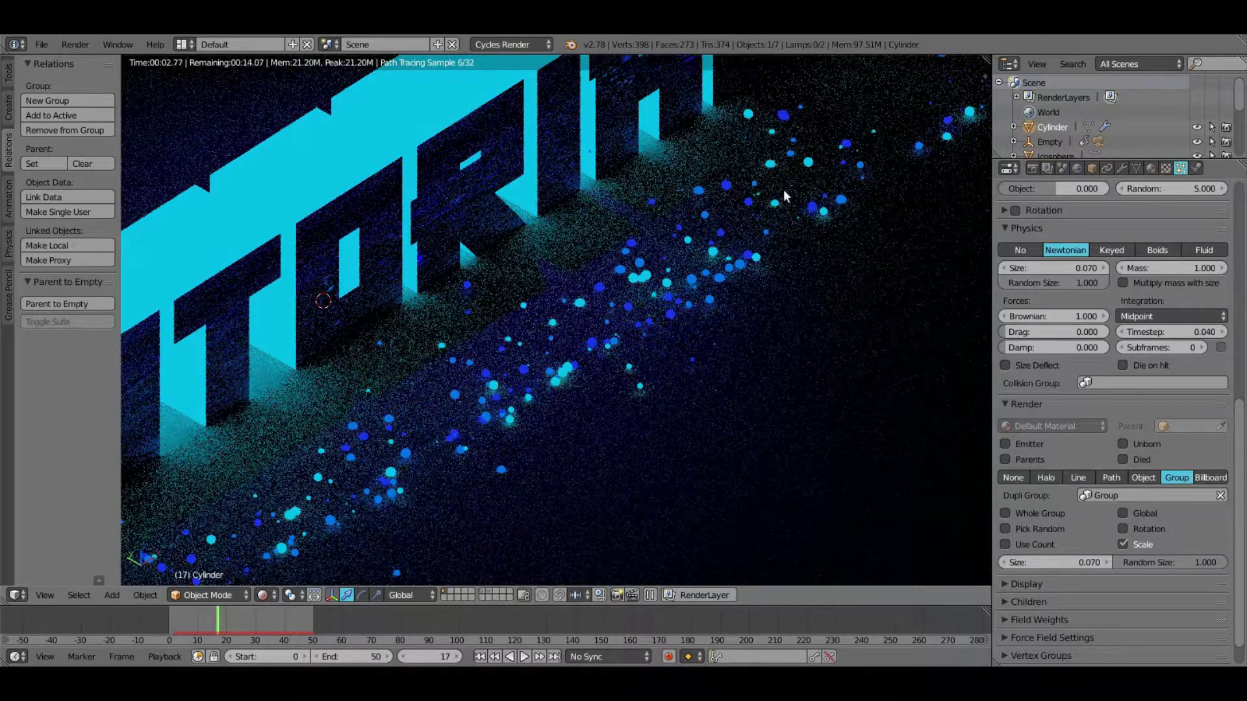
key("KP_0")
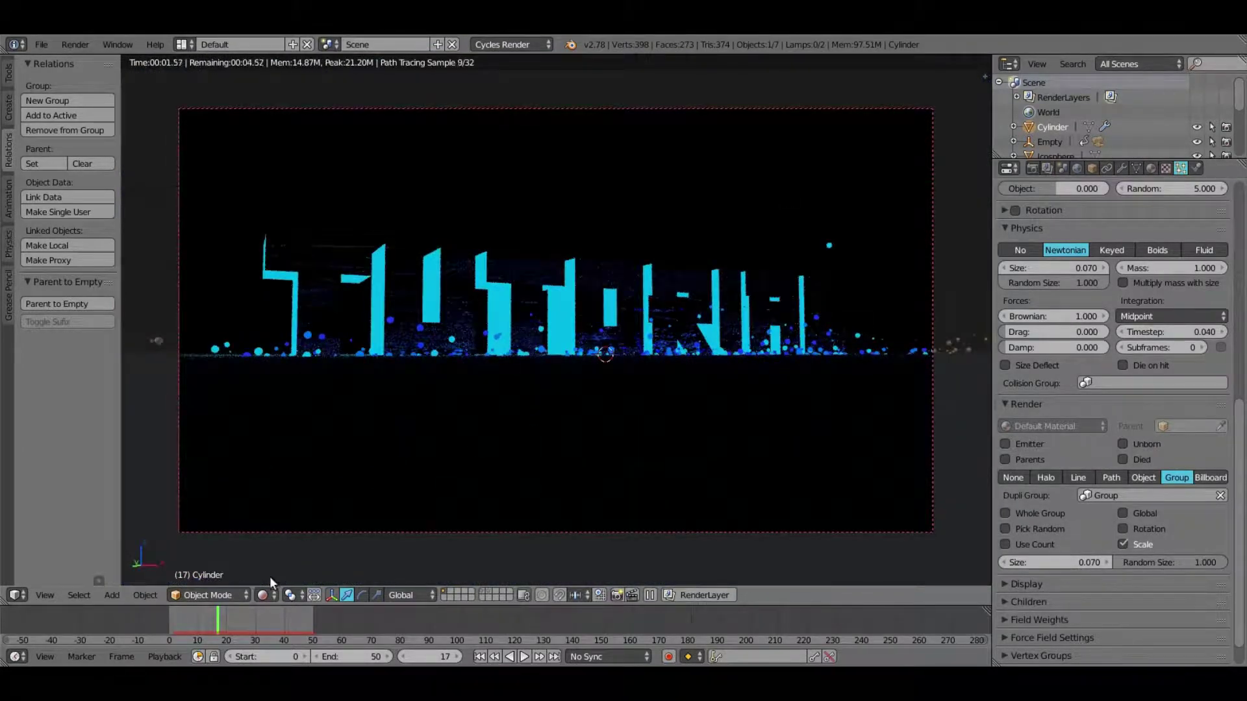
left_click(263, 594)
left_click(287, 547)
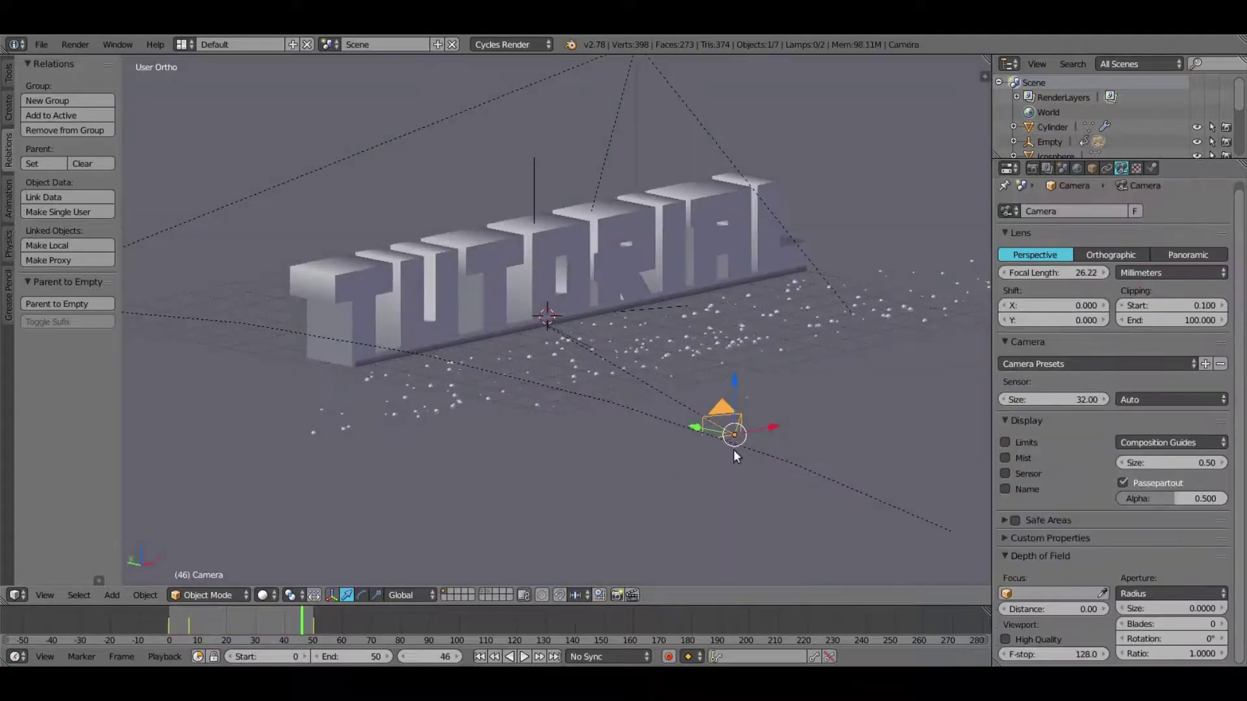
Step: Focus the camera's depth of field on the Text object and increase the aperture size
left_click(1024, 593)
left_click(1020, 568)
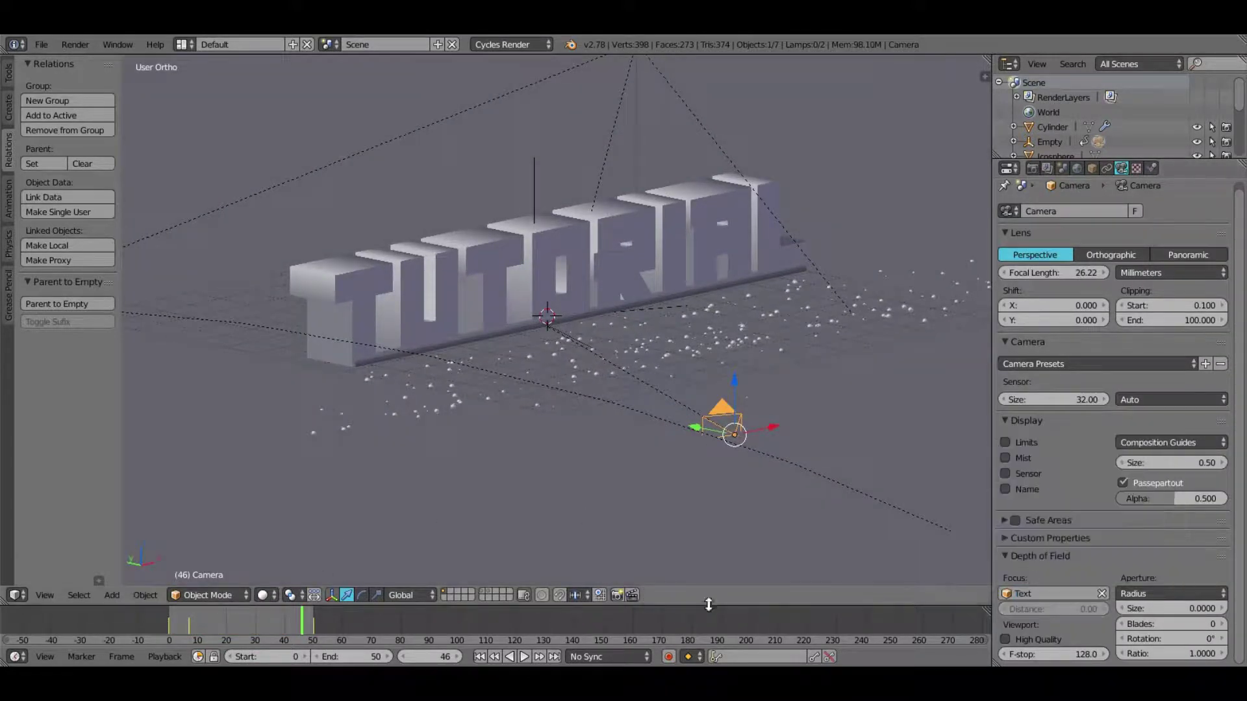
left_click(1218, 610)
left_click_drag(1197, 608, 1218, 608)
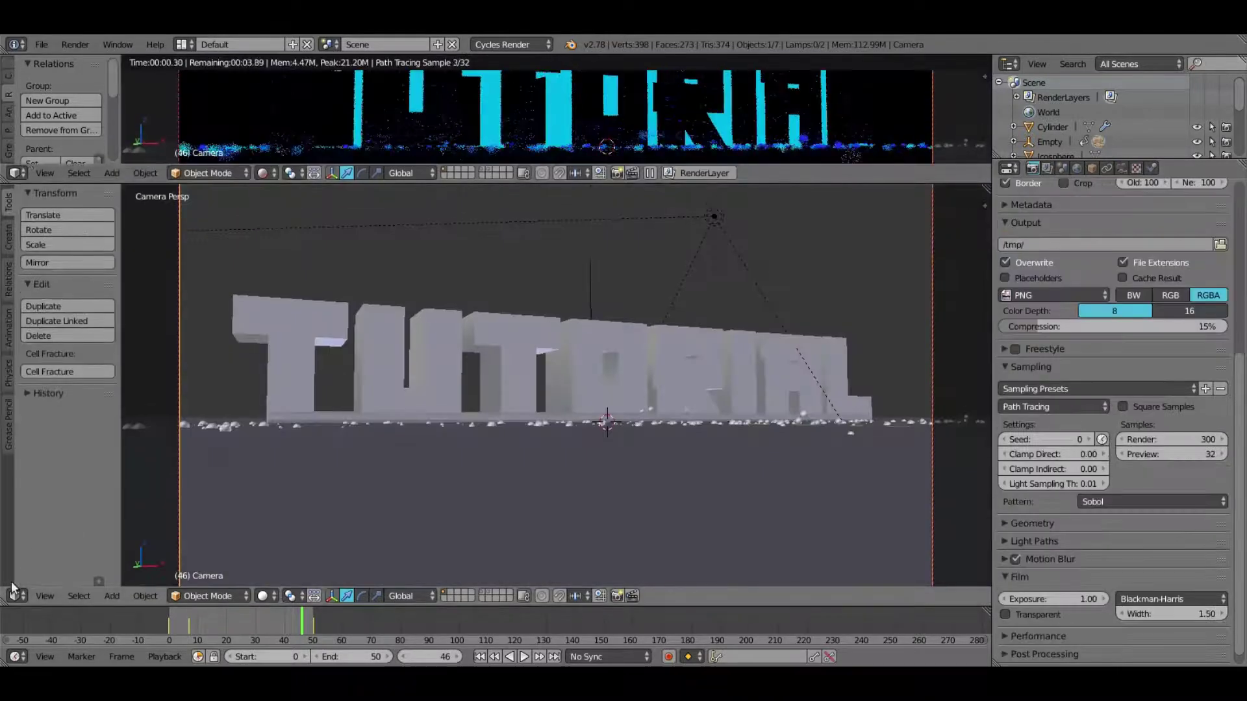
Step: Open the node editor in the lower area, delete the unneeded node, and link the Color Balance image output to the Composite node
left_click(17, 595)
left_click(51, 424)
left_click_drag(788, 373, 734, 399)
key("x")
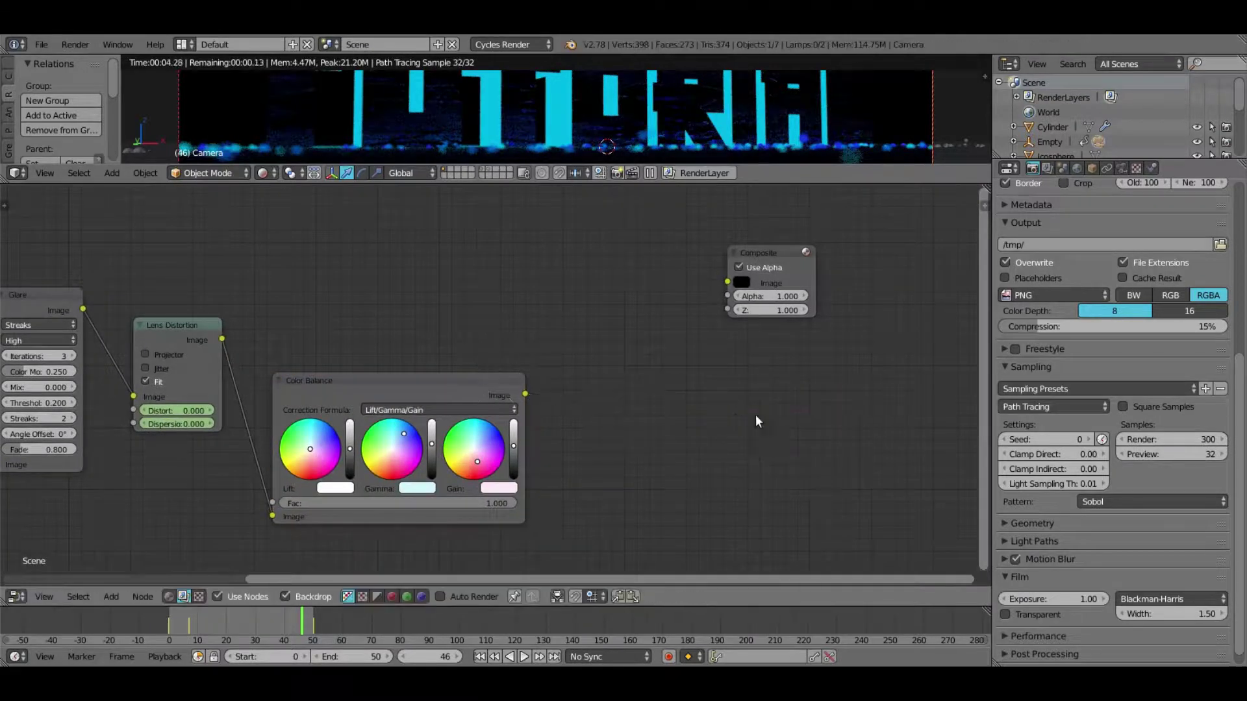
left_click_drag(761, 251, 716, 360)
left_click_drag(525, 394, 683, 394)
middle_click_drag(511, 324, 635, 326)
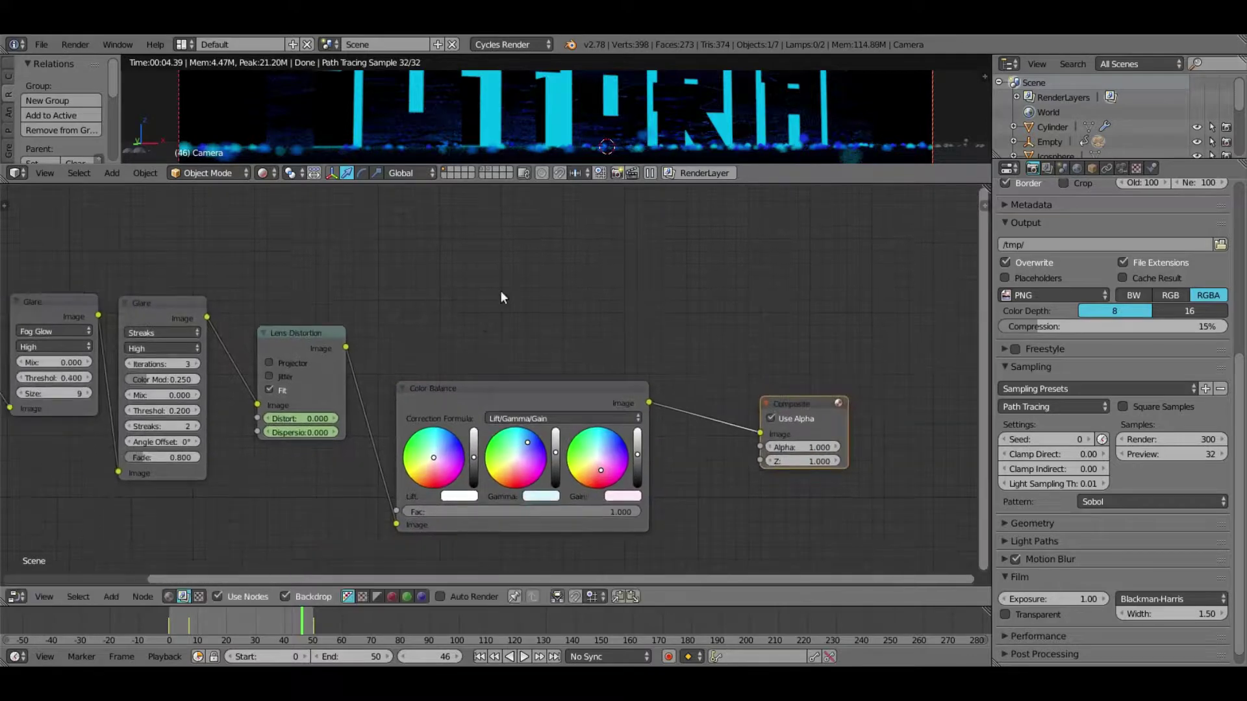
Step: Arrange the Render Layers, Glare, Lens Distortion, Color Balance and Composite nodes in one compact row
scroll(500, 295, "down", 2)
middle_click_drag(421, 315, 462, 310)
left_click_drag(366, 339, 402, 380)
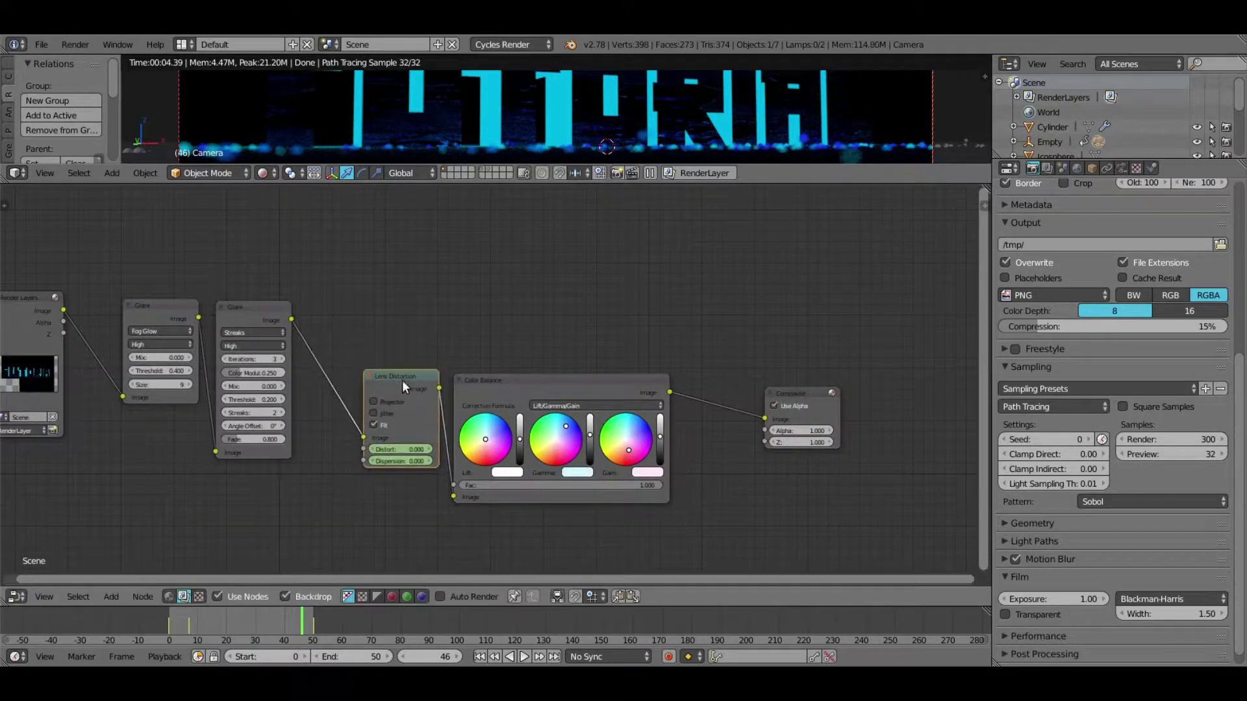
left_click_drag(802, 395, 722, 383)
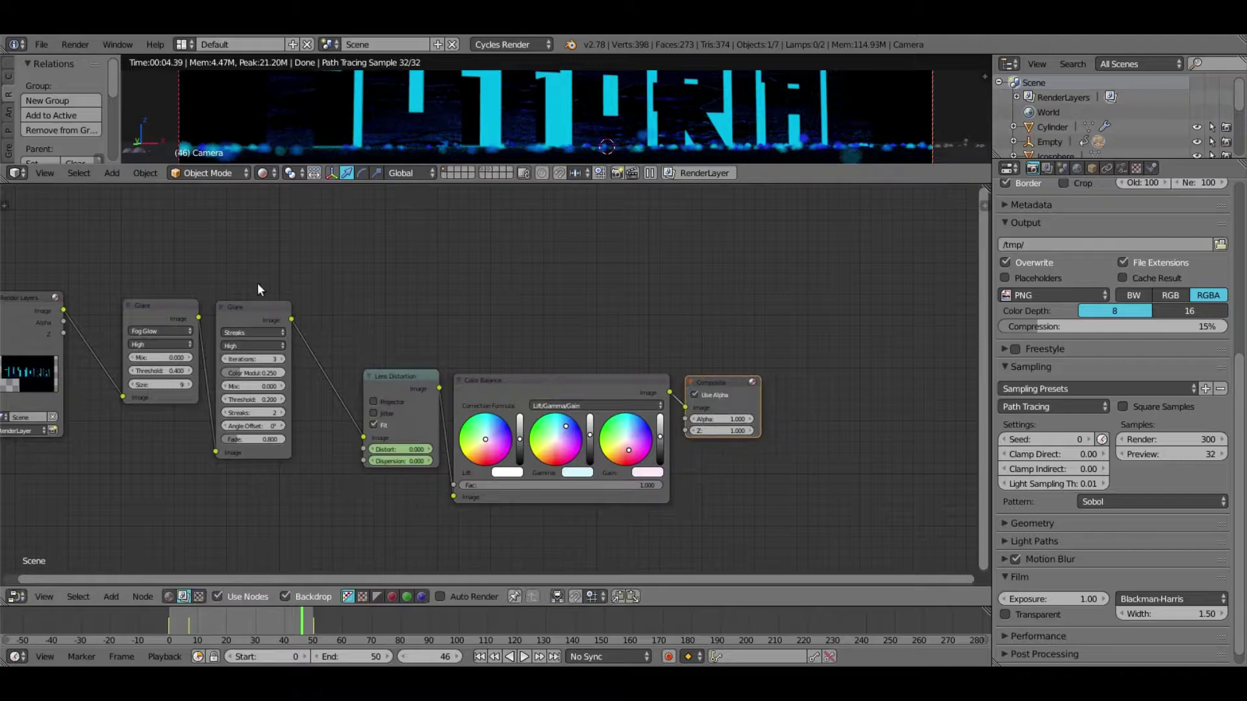
left_click_drag(261, 319, 306, 378)
left_click_drag(165, 309, 216, 376)
left_click_drag(8, 296, 91, 373)
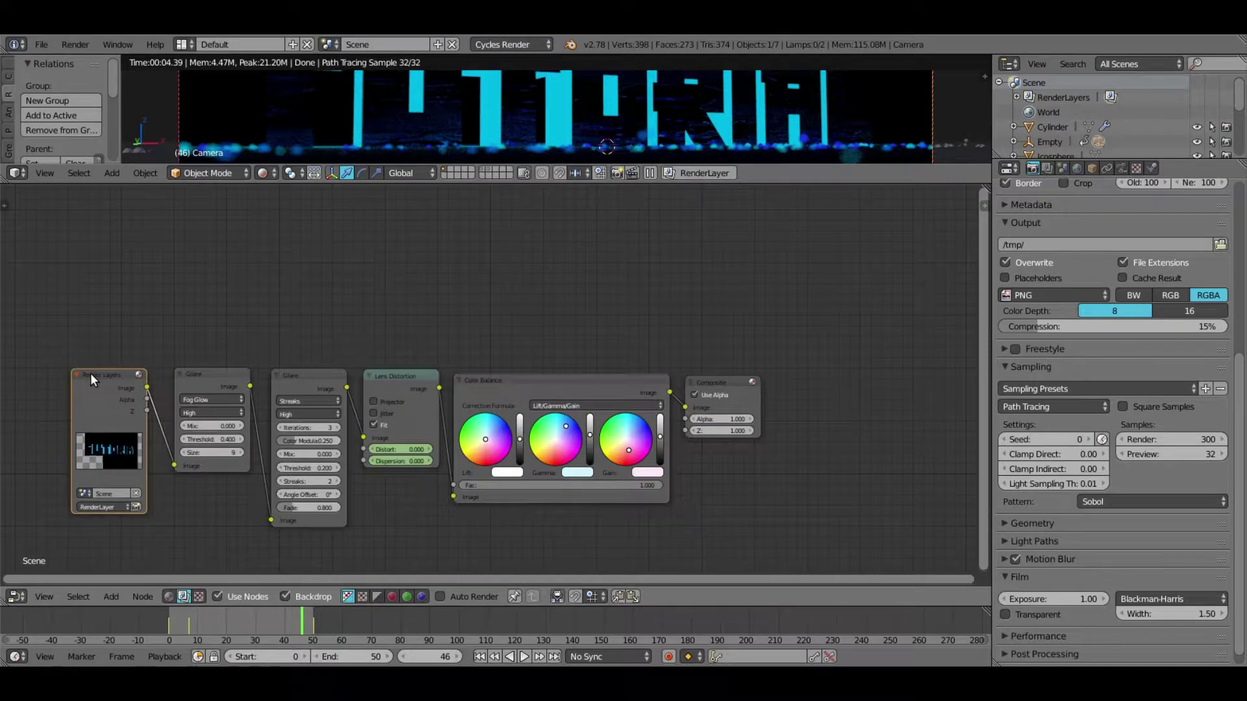
Step: Merge the node editor area back into one camera viewport and show frame 0 in solid shading
left_click_drag(5, 175, 682, 311)
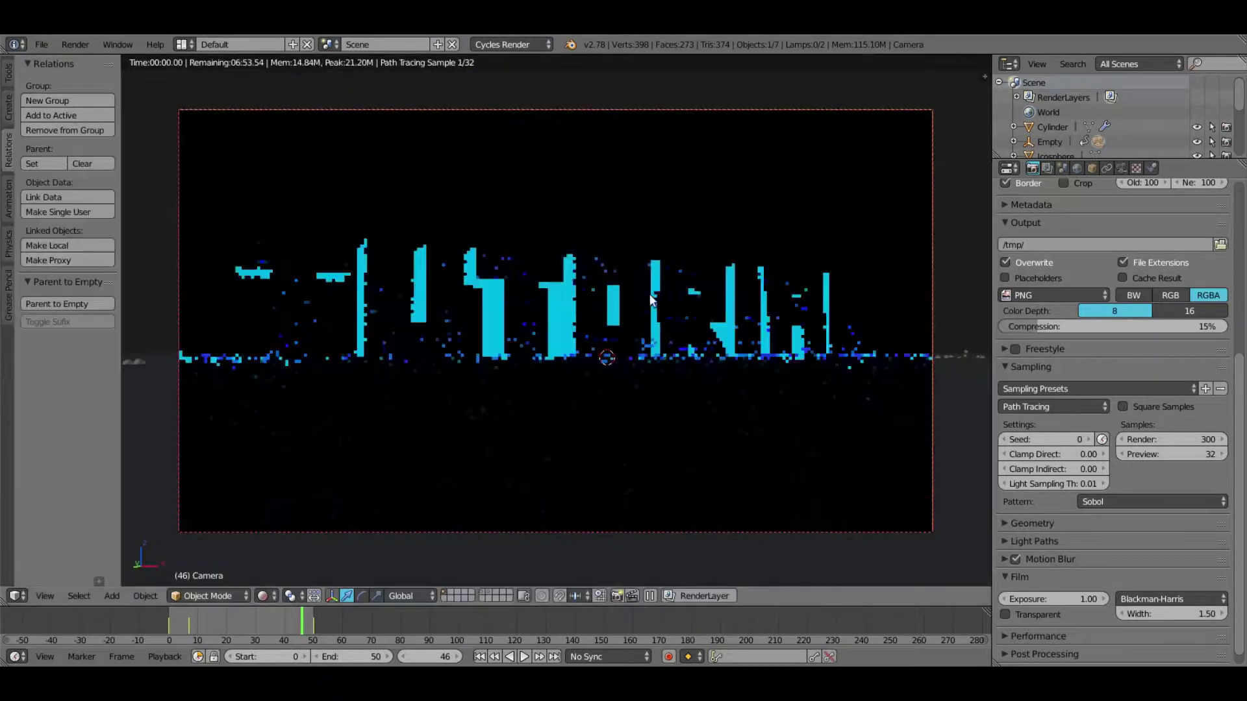
left_click(266, 596)
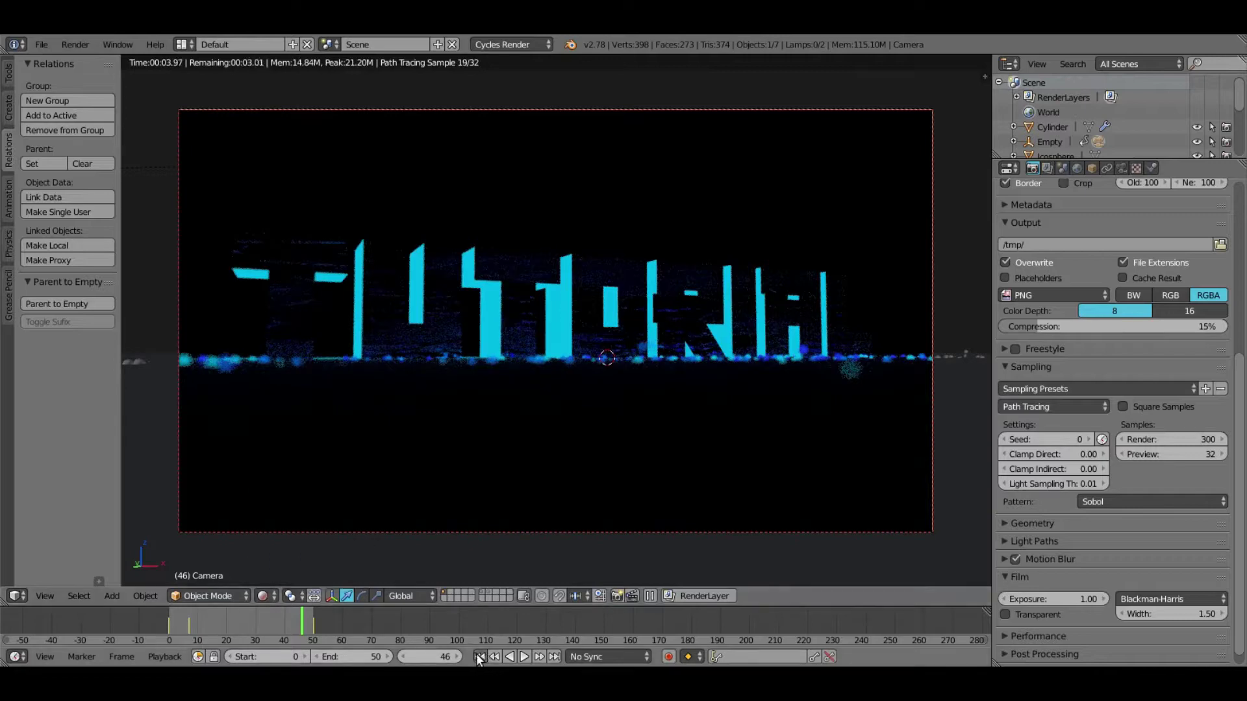
left_click(480, 657)
left_click(262, 596)
left_click(277, 547)
Step: Select the ground plane, move to frame 25 and render that frame as a still image
right_click(581, 416)
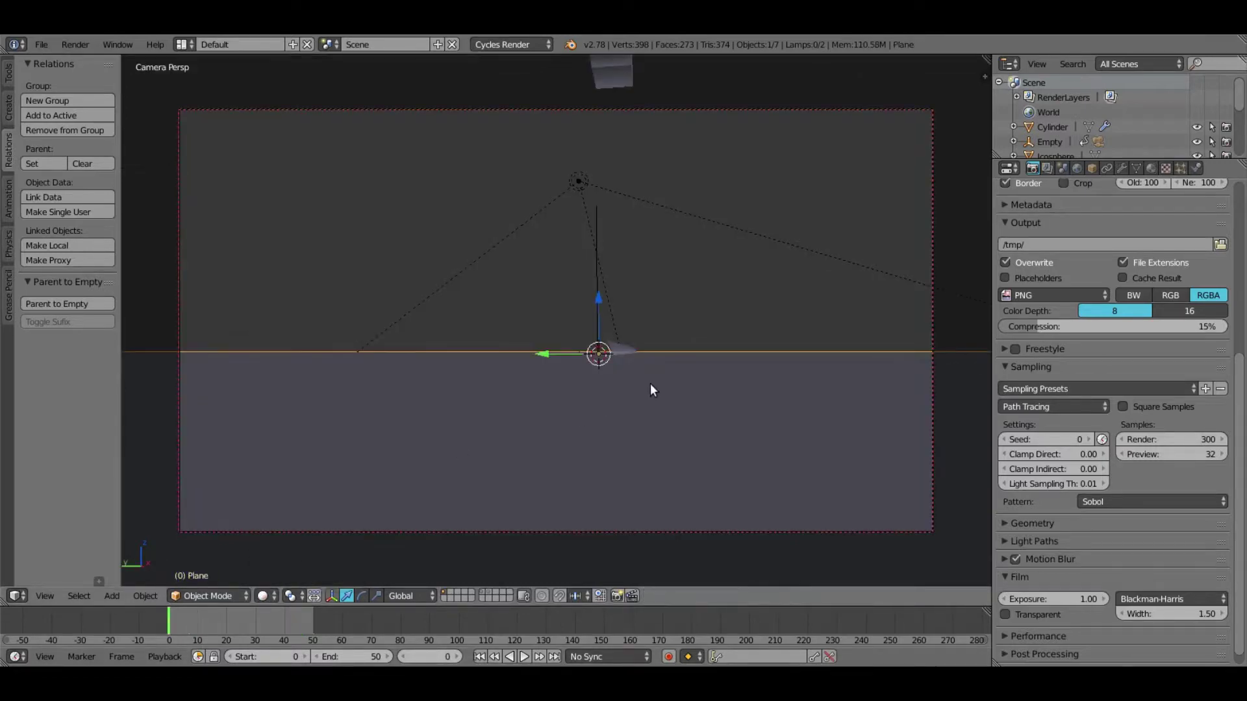
left_click(81, 44)
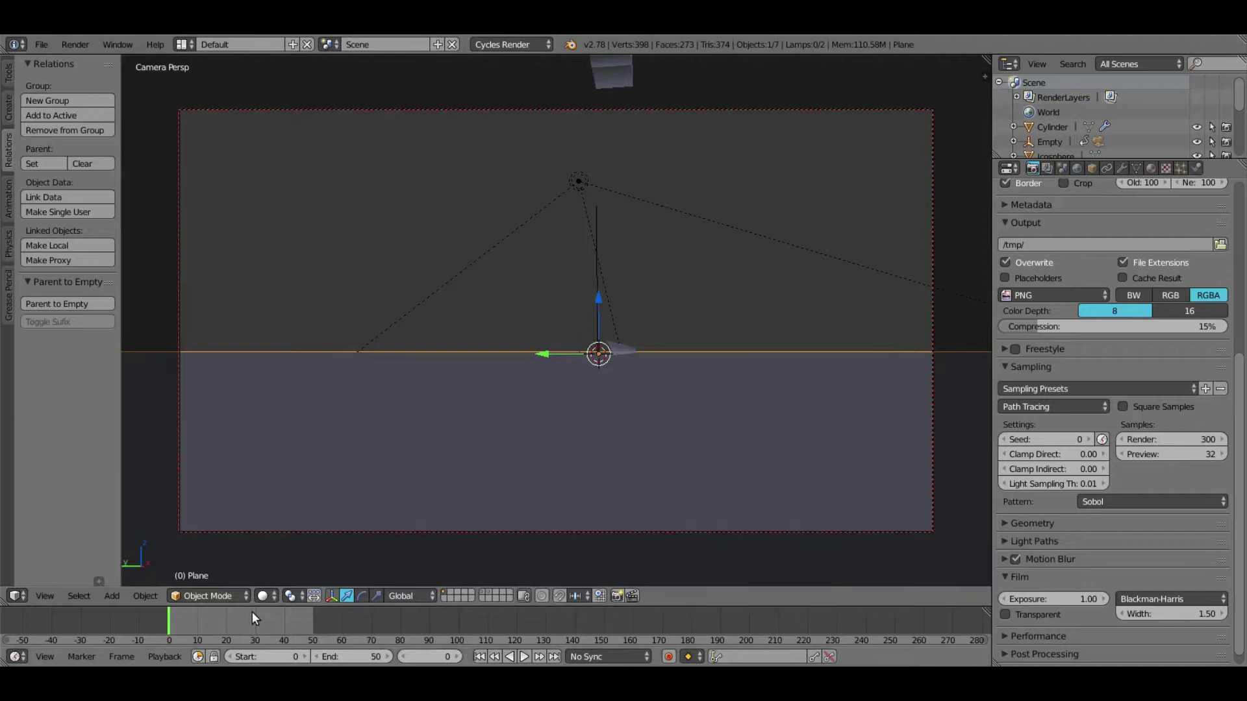
left_click_drag(252, 613, 241, 614)
left_click(76, 44)
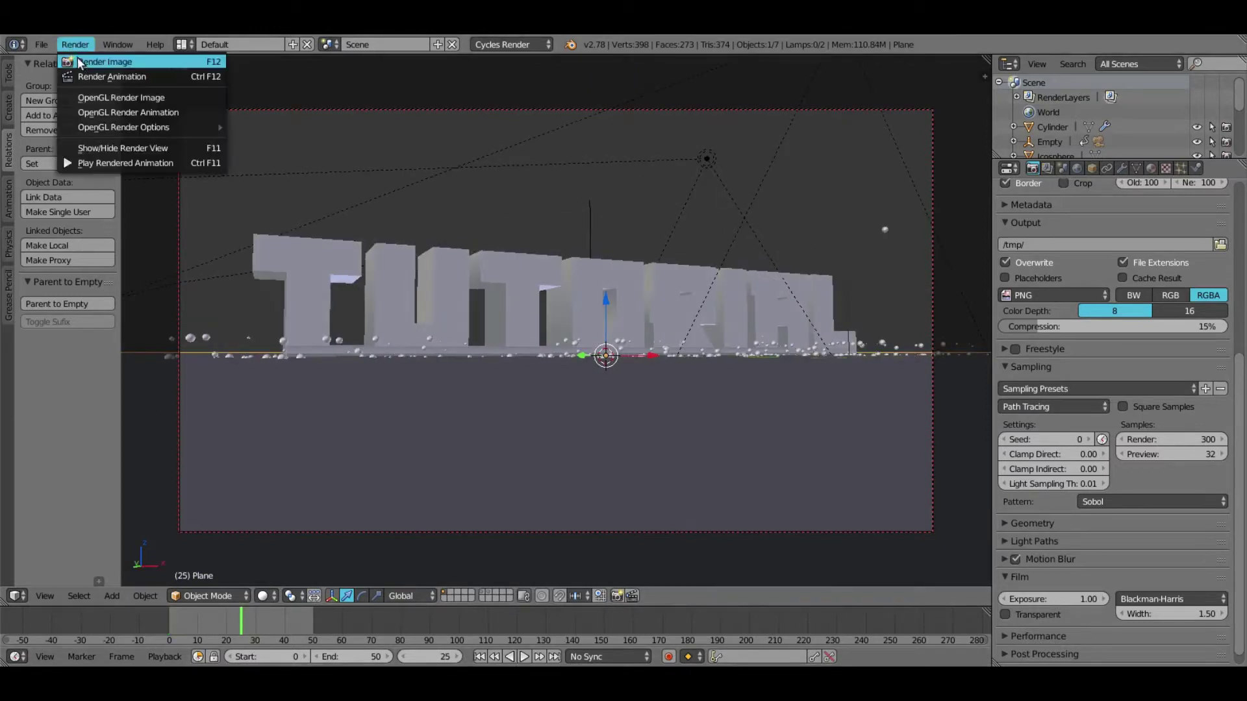
left_click(88, 57)
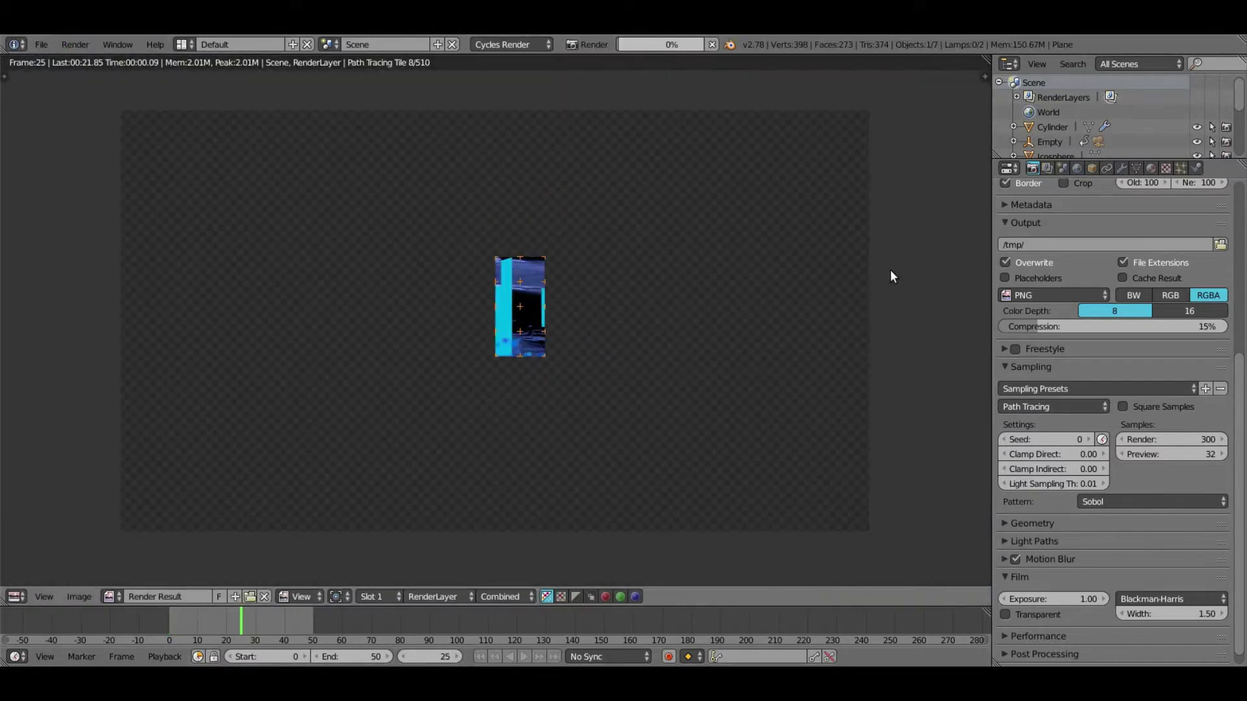